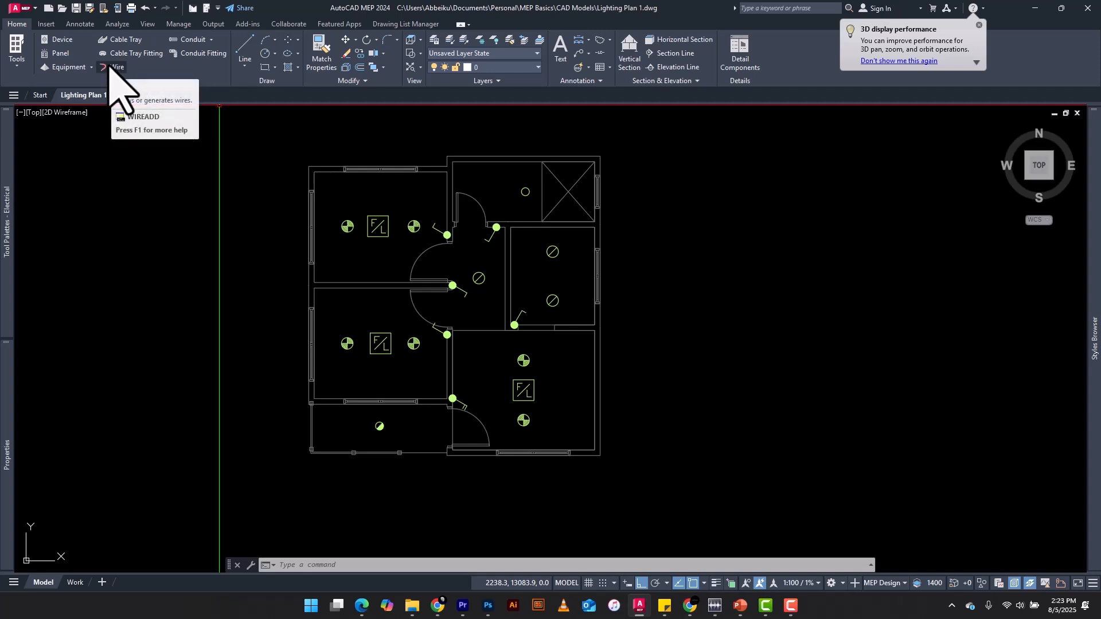
Start a 230V Lighting Wiring wire and set its hot size to 1.5
{"action": "mouse_move", "coordinate": [3, 216]}
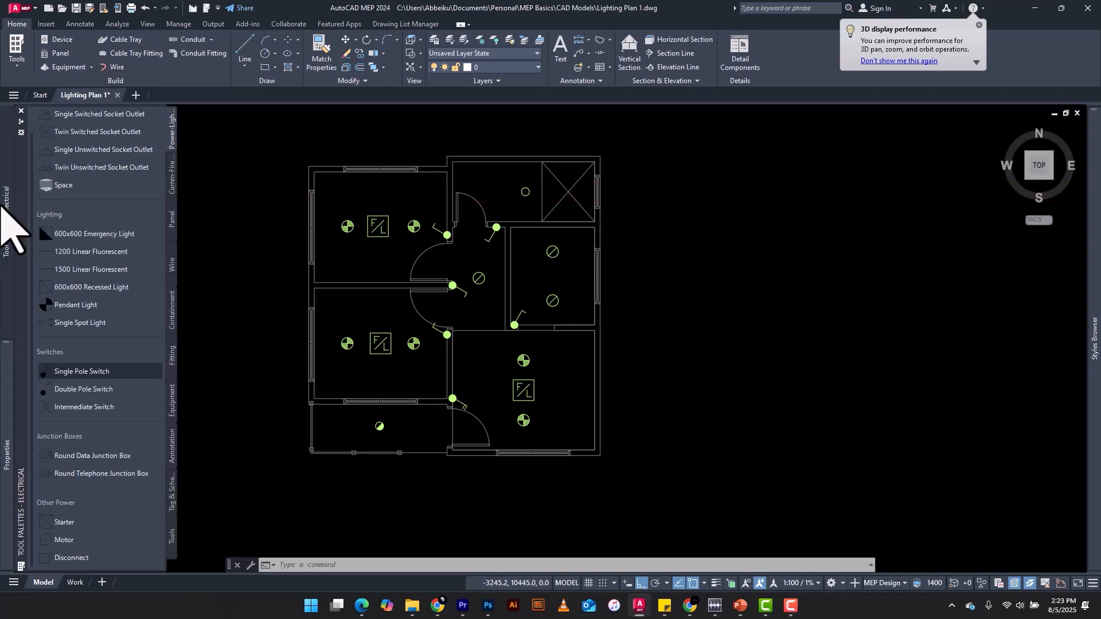
{"action": "left_click", "coordinate": [173, 264]}
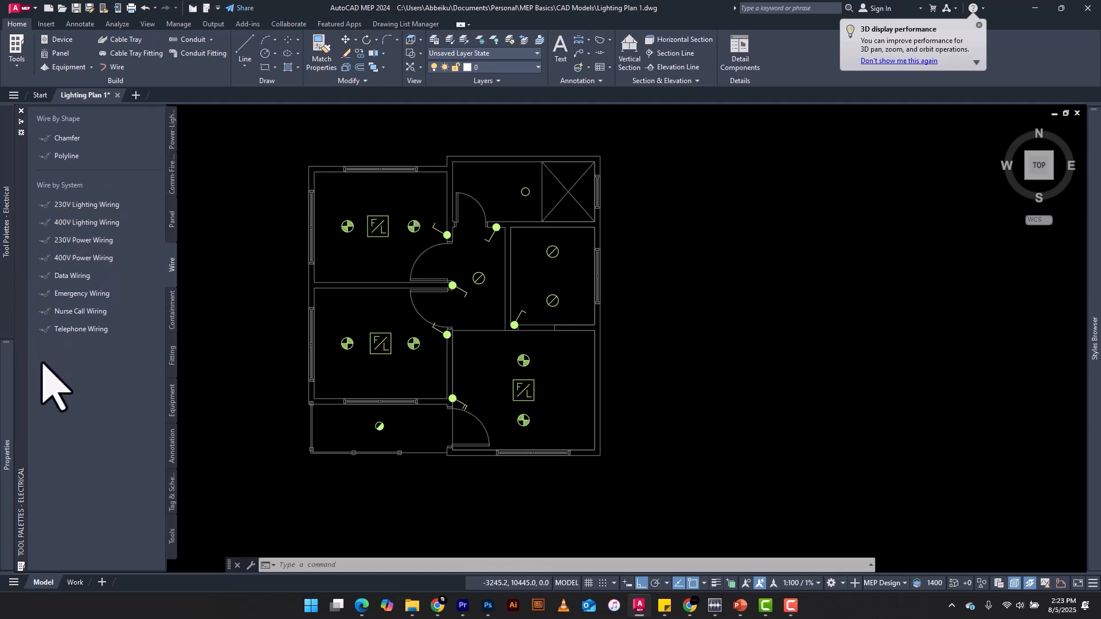
{"action": "left_click", "coordinate": [78, 205]}
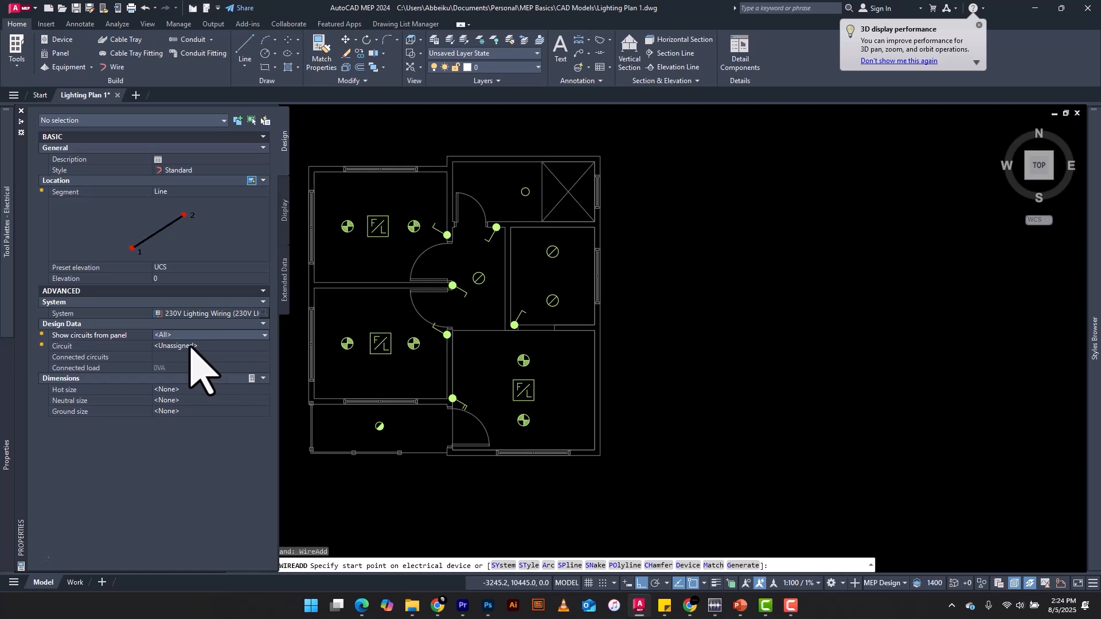
{"action": "left_click", "coordinate": [191, 390]}
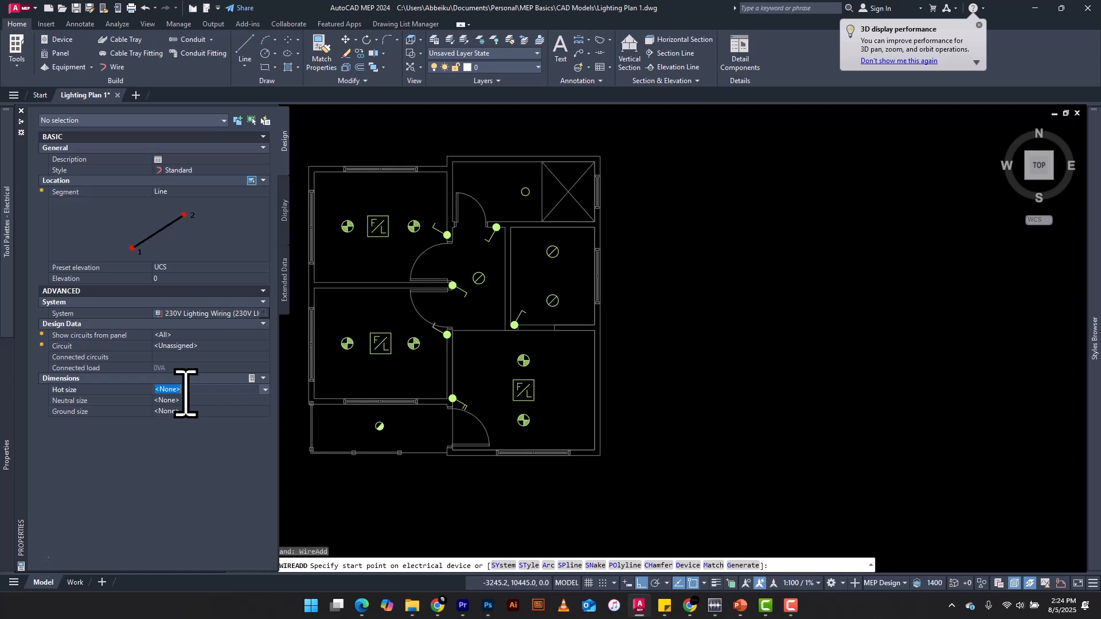
{"action": "type", "text": "1.5"}
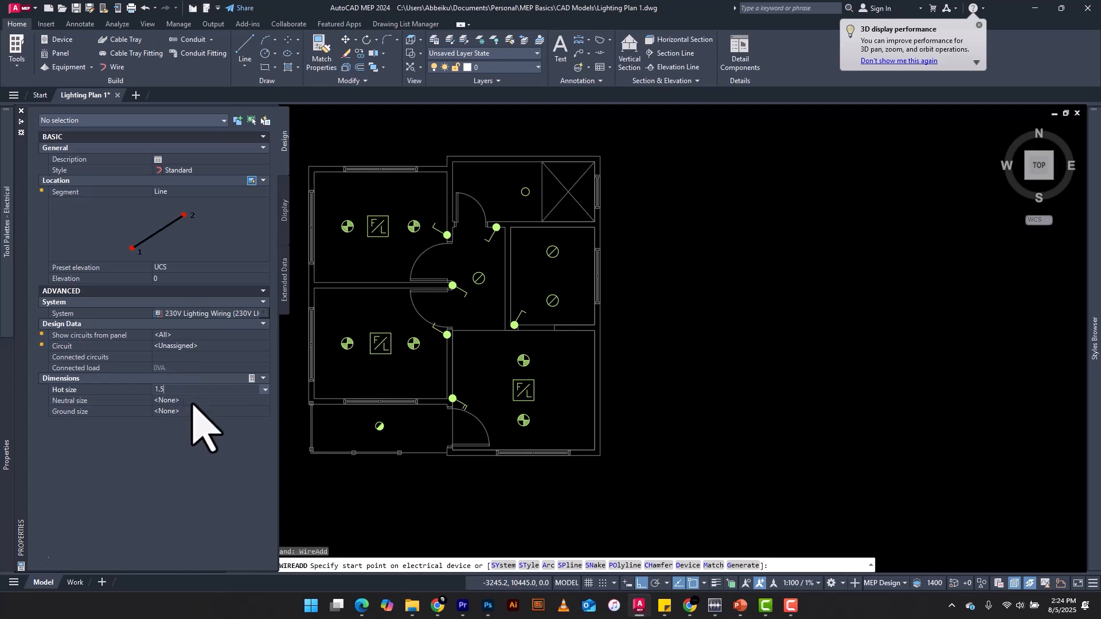
Set both the neutral size and the ground size of the lighting wire to 1.5
{"action": "left_click", "coordinate": [194, 401]}
{"action": "left_click", "coordinate": [264, 401]}
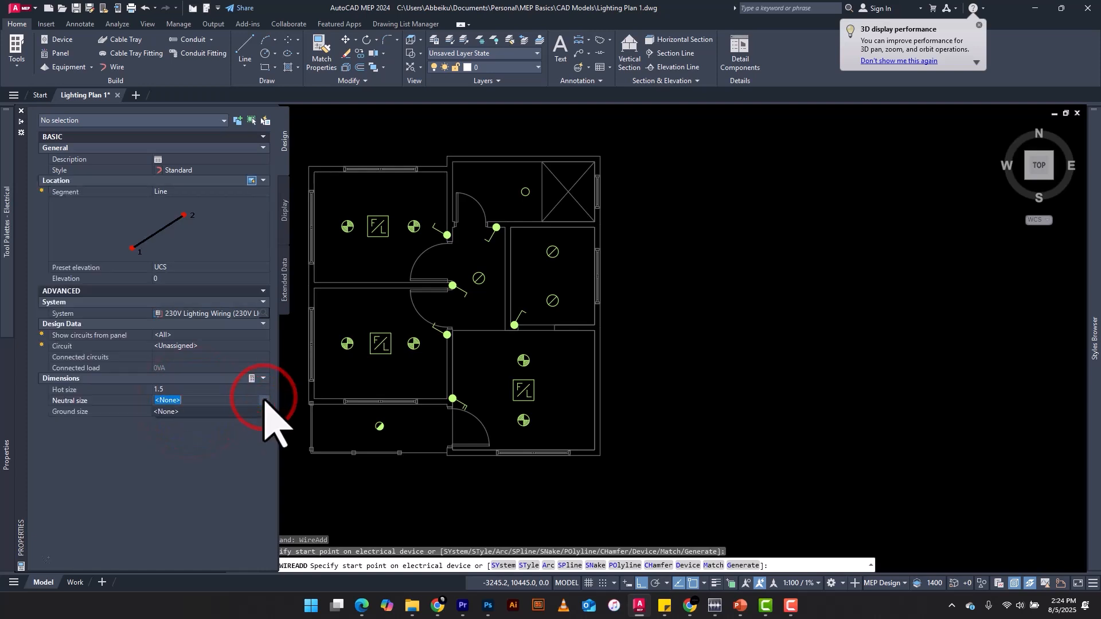
{"action": "type", "text": "1.5"}
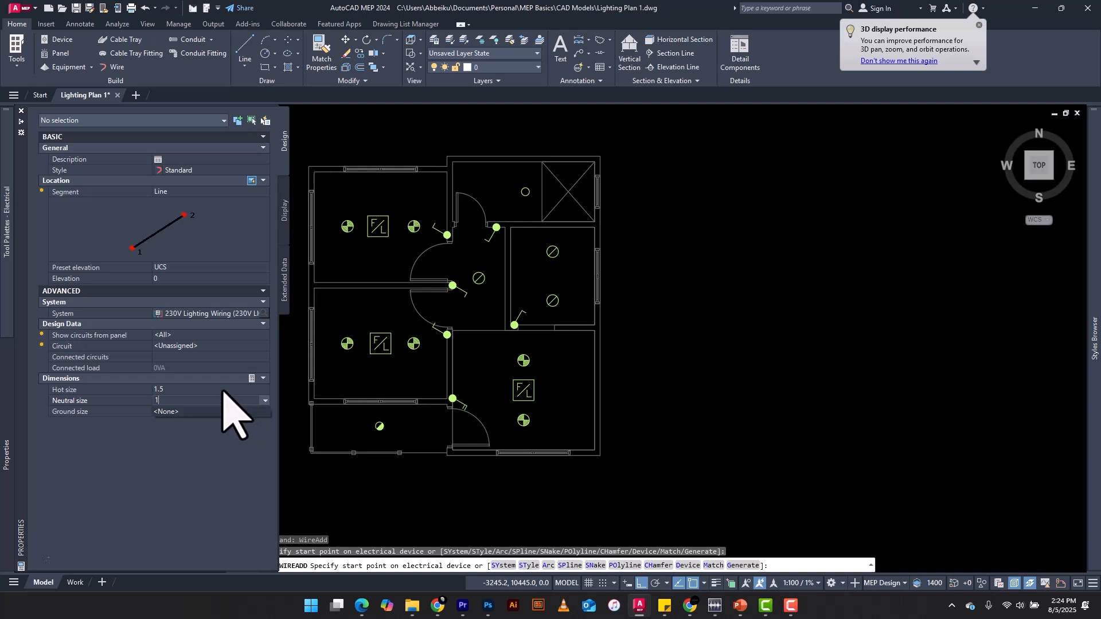
{"action": "left_click", "coordinate": [189, 412]}
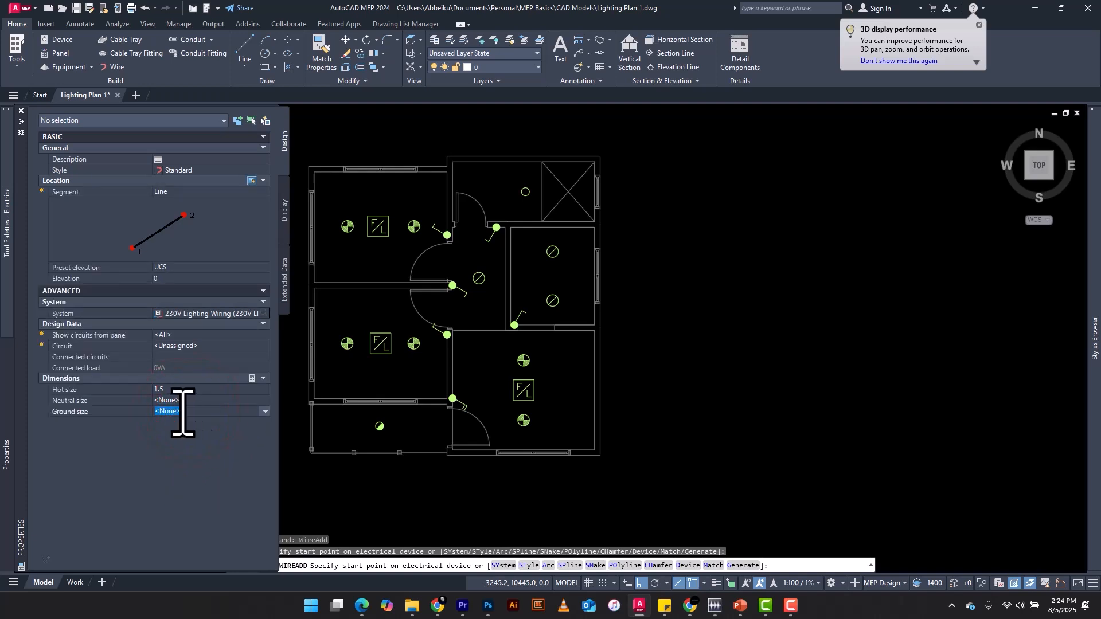
{"action": "type", "text": "1.5"}
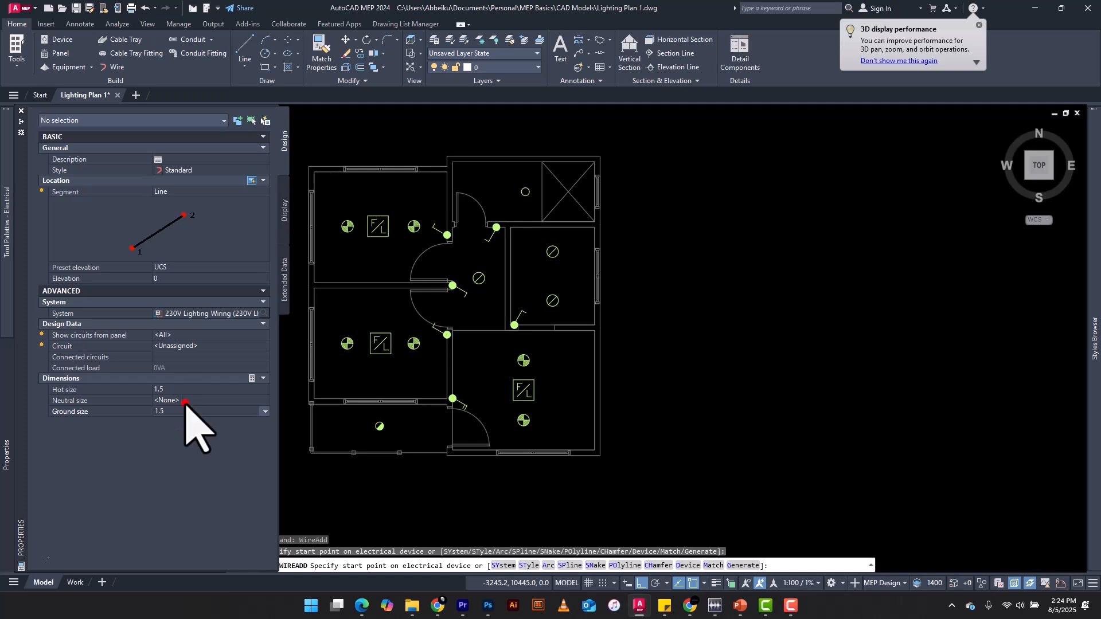
{"action": "left_click", "coordinate": [185, 402]}
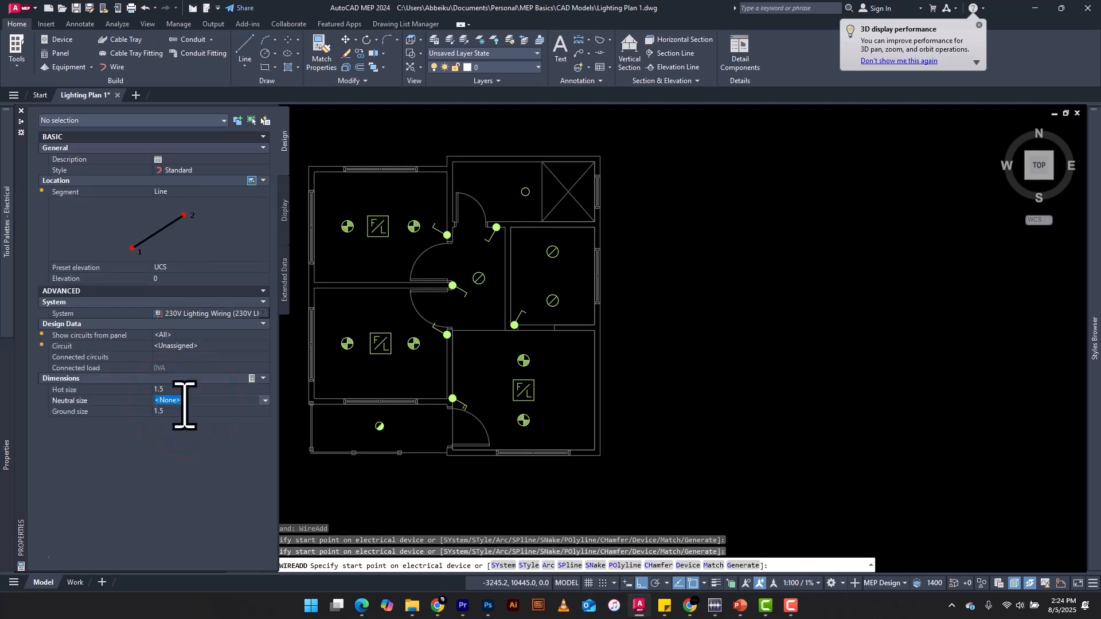
{"action": "type", "text": "1.5"}
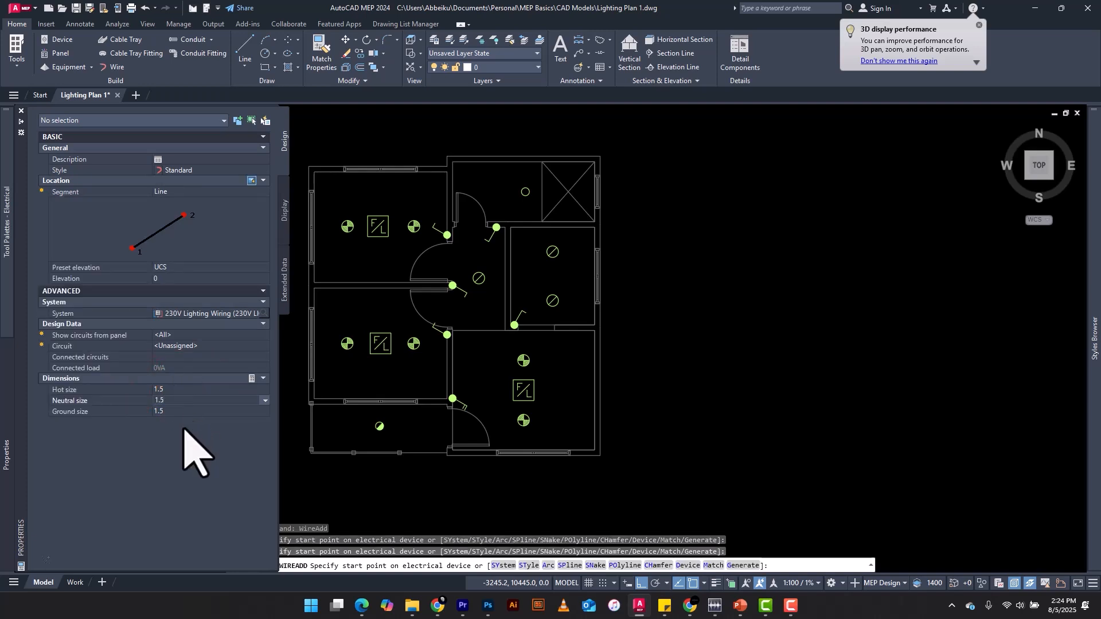
{"action": "left_click", "coordinate": [185, 431]}
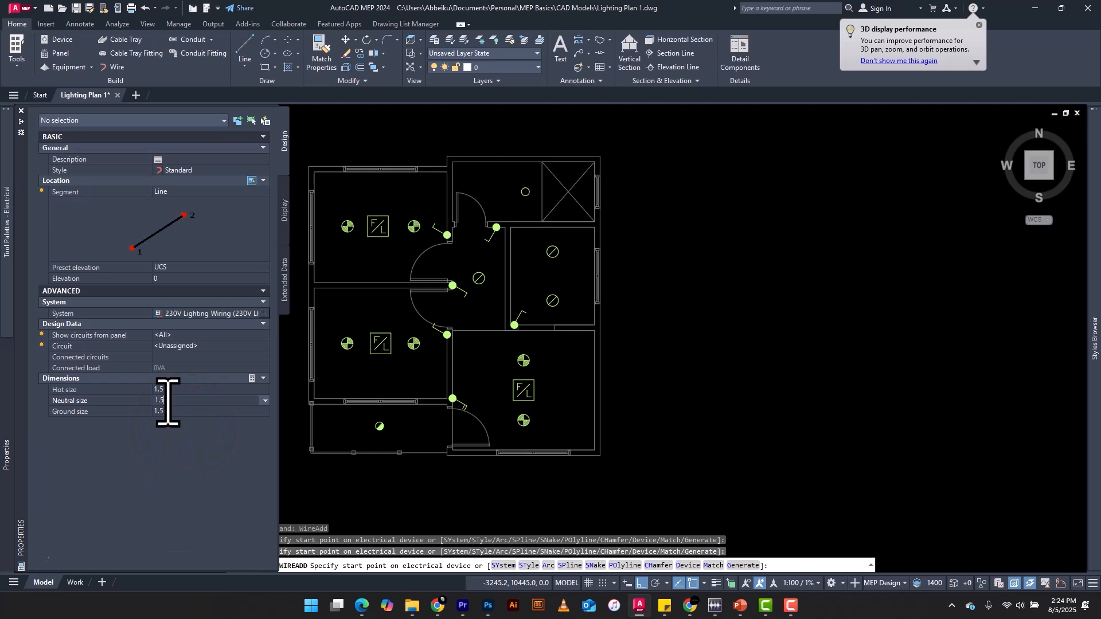
{"action": "left_click", "coordinate": [216, 389]}
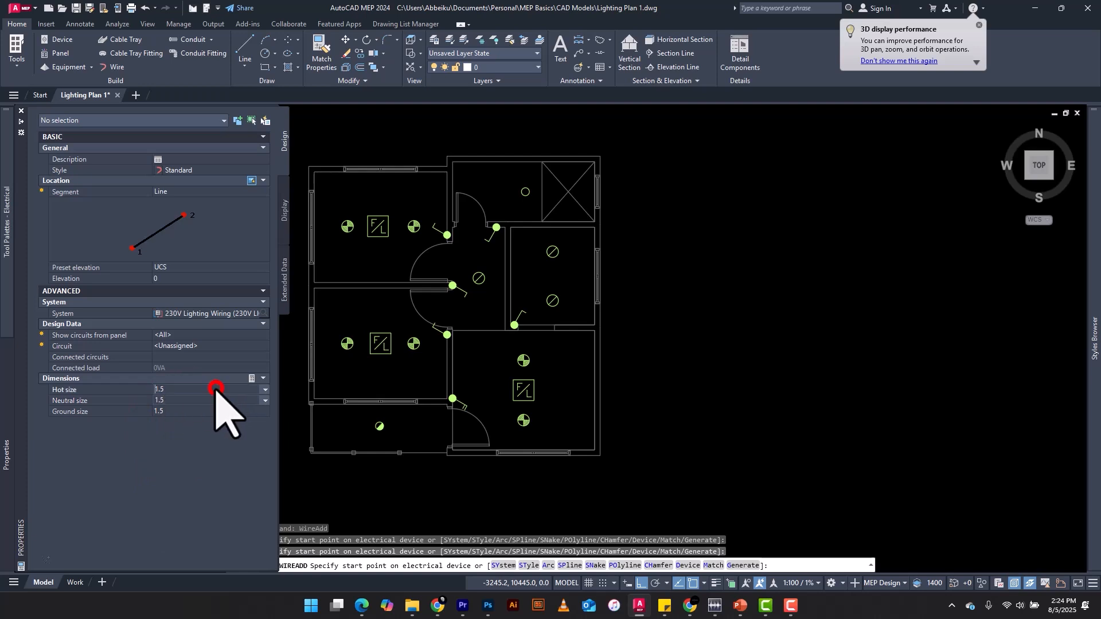
{"action": "left_click", "coordinate": [196, 453]}
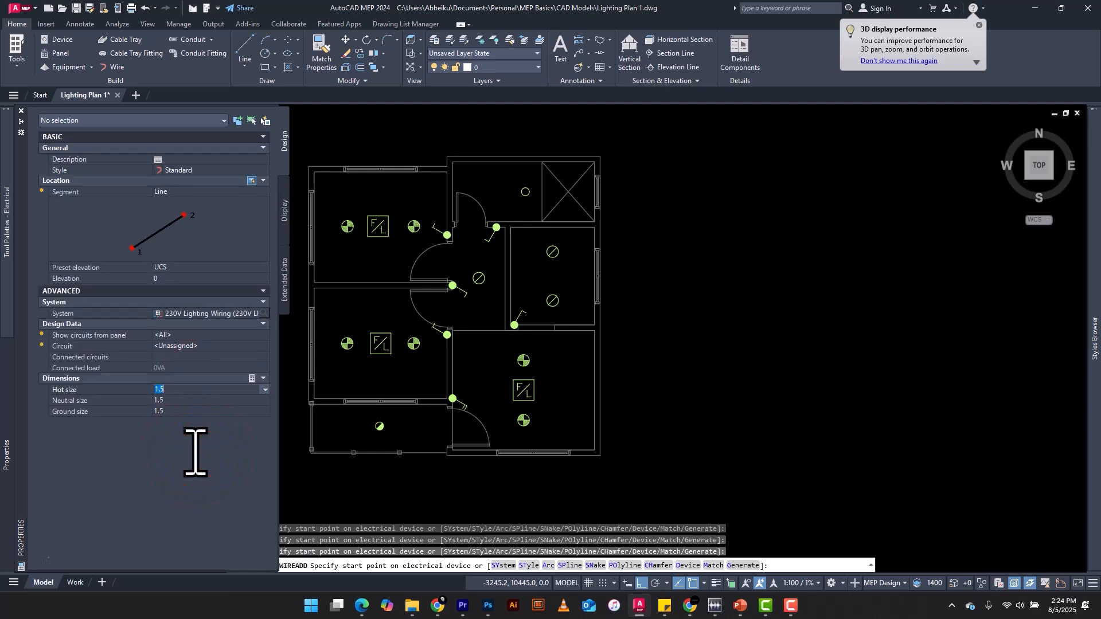
Wire the upper-left room's single pole switch to its nearest down light, running straight up from the switch and turning square towards the light
{"action": "scroll", "coordinate": [457, 186], "scroll_direction": "up", "scroll_amount": 4}
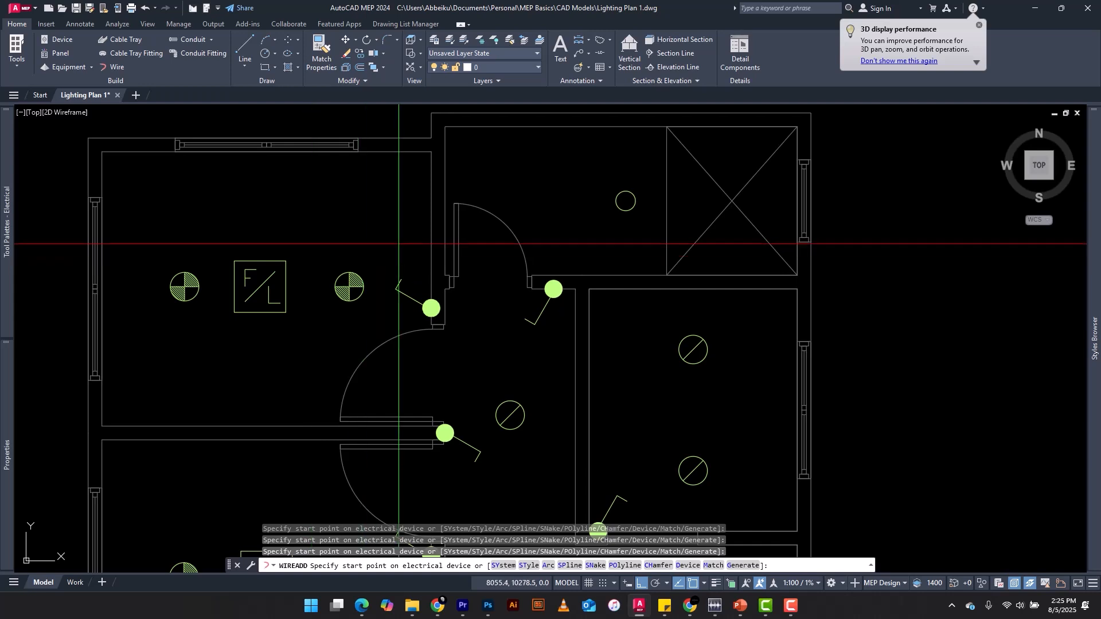
{"action": "scroll", "coordinate": [430, 307], "scroll_direction": "up", "scroll_amount": 4}
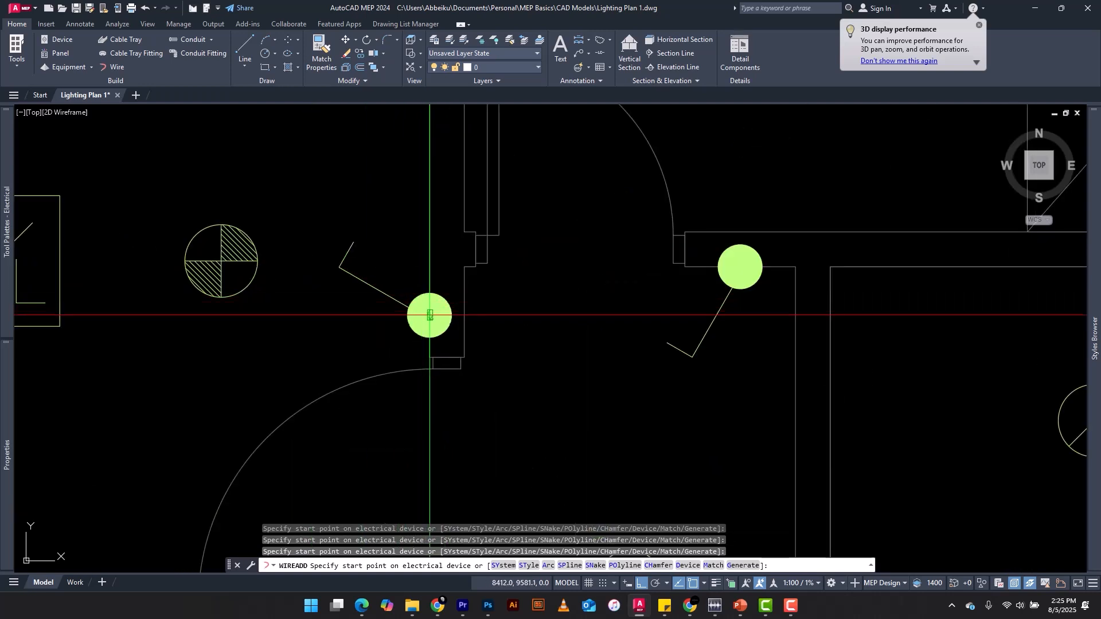
{"action": "left_click", "coordinate": [430, 315]}
{"action": "scroll", "coordinate": [399, 264], "scroll_direction": "down", "scroll_amount": 4}
{"action": "scroll", "coordinate": [394, 259], "scroll_direction": "up", "scroll_amount": 2}
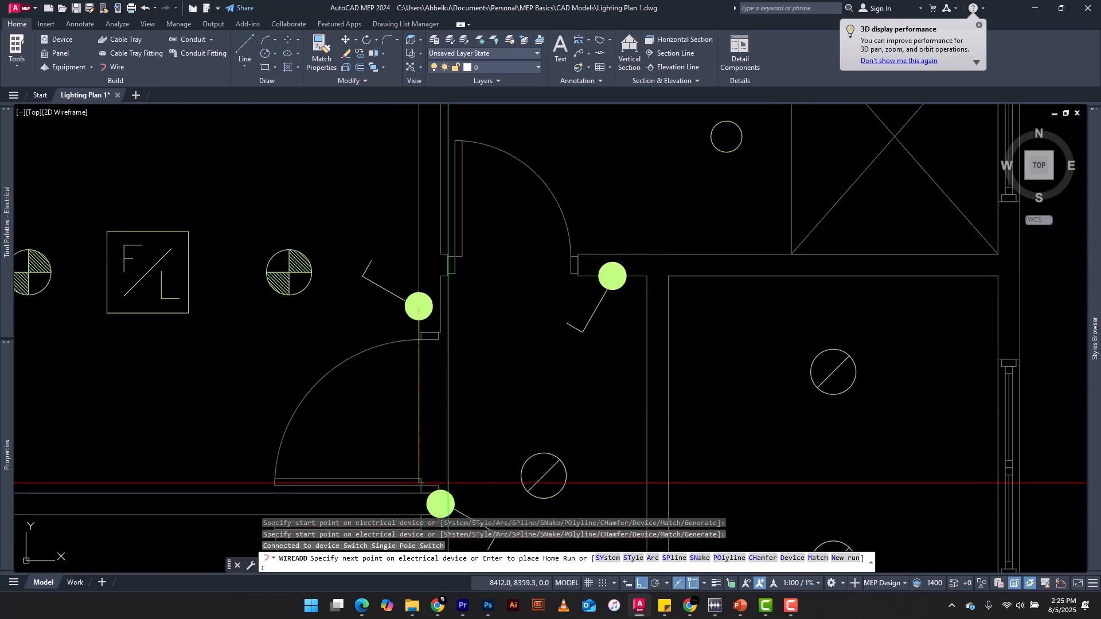
{"action": "scroll", "coordinate": [419, 317], "scroll_direction": "up", "scroll_amount": 4}
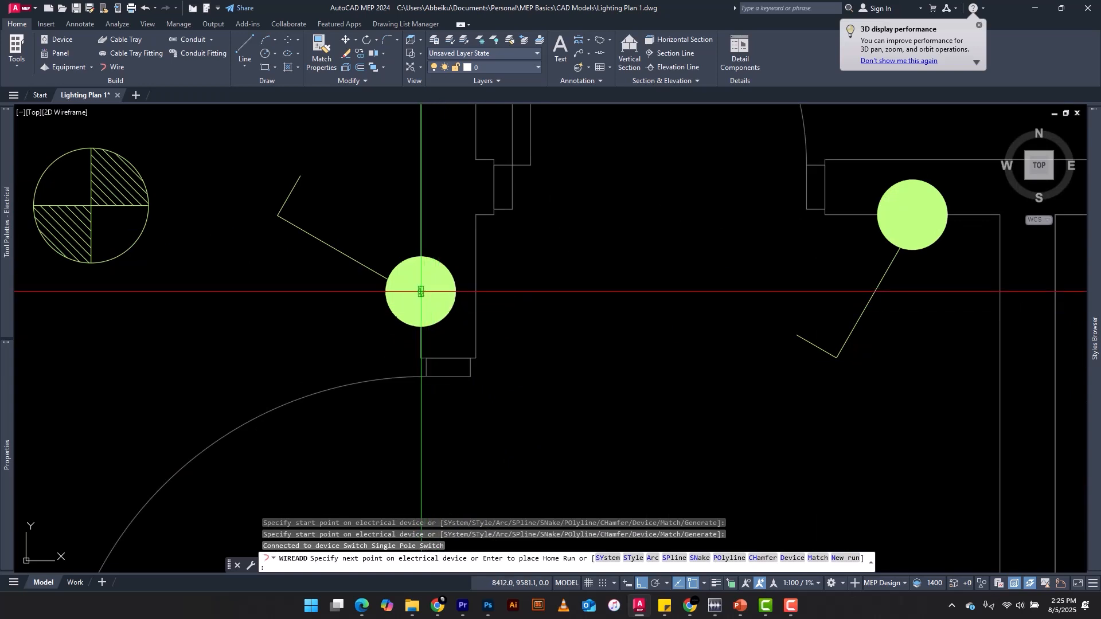
{"action": "scroll", "coordinate": [421, 292], "scroll_direction": "up", "scroll_amount": 8}
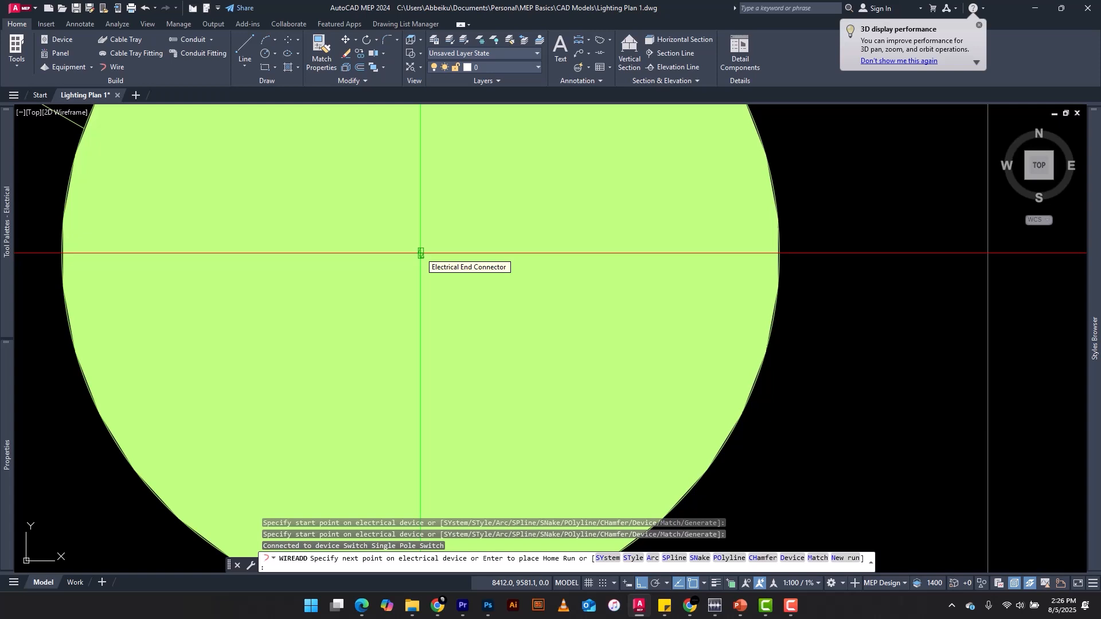
{"action": "scroll", "coordinate": [421, 253], "scroll_direction": "down", "scroll_amount": 10}
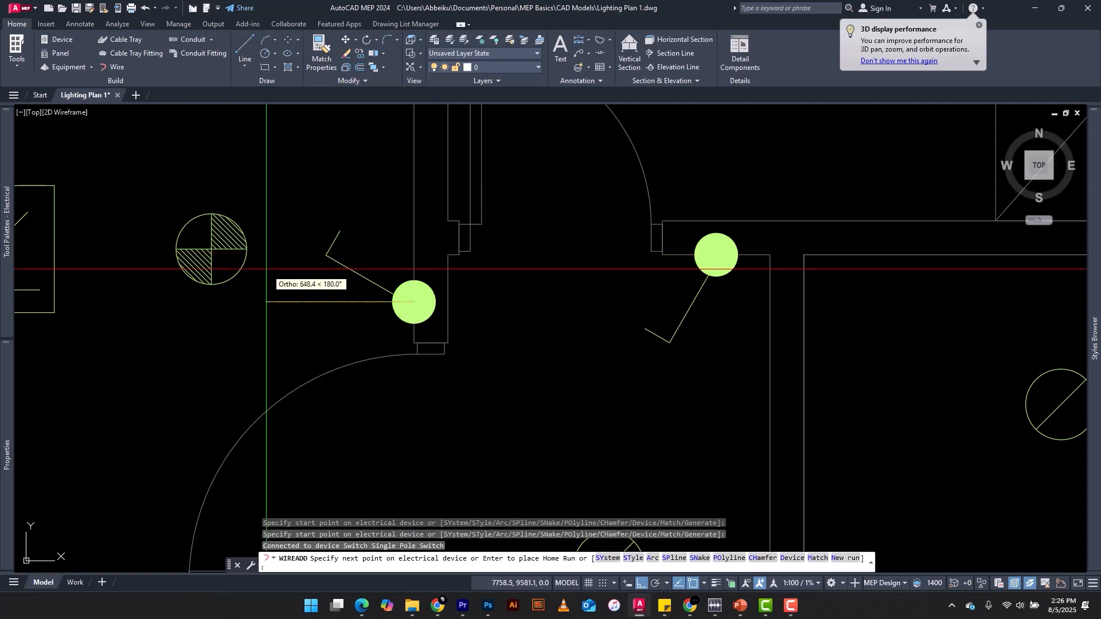
{"action": "scroll", "coordinate": [231, 302], "scroll_direction": "up", "scroll_amount": 2}
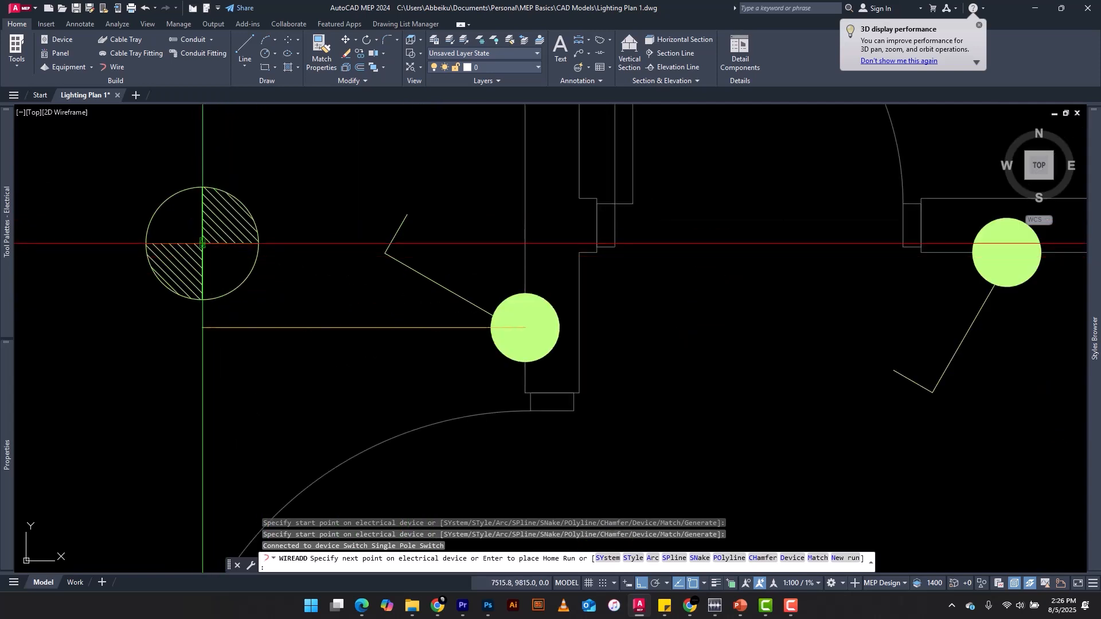
{"action": "left_click", "coordinate": [513, 244]}
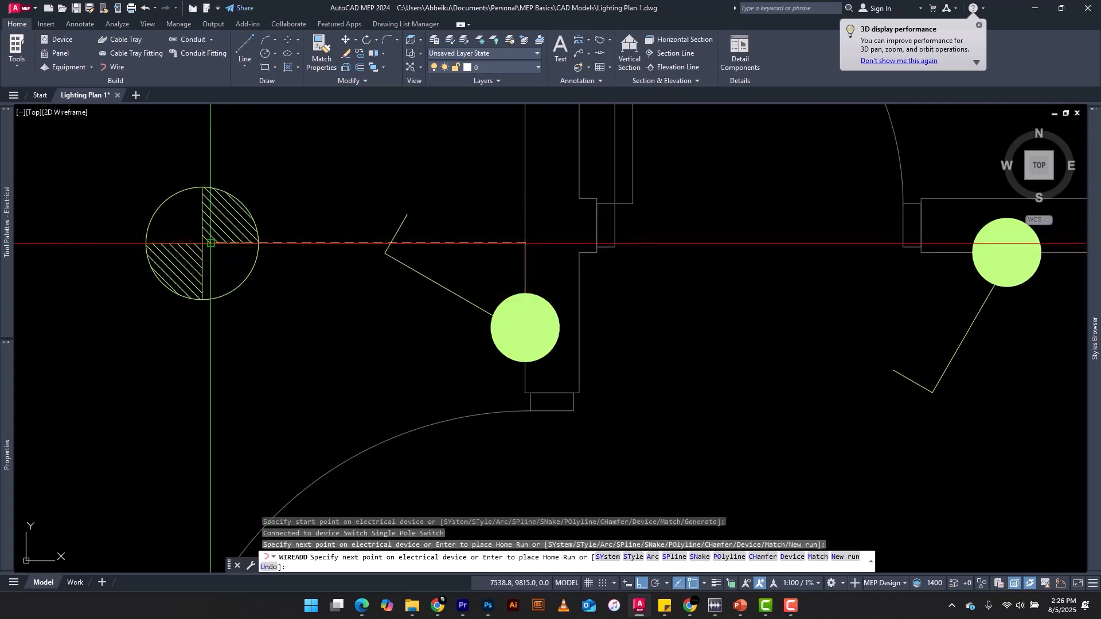
{"action": "left_click", "coordinate": [211, 243]}
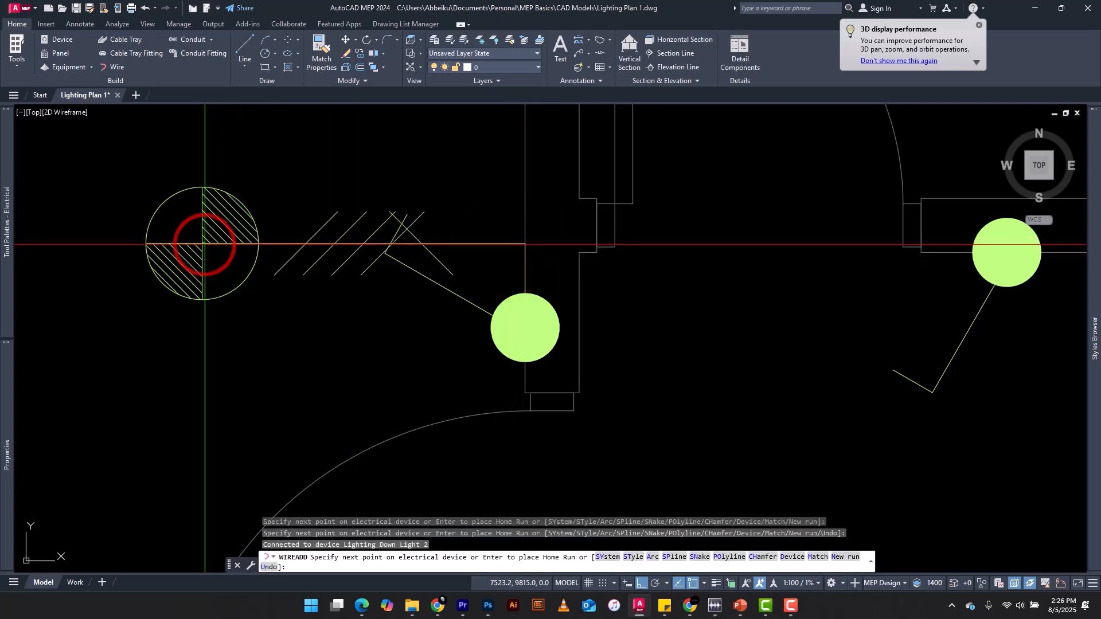
Continue the wire through the upper-left room's fan-light to the down light beyond it and end the run
{"action": "scroll", "coordinate": [355, 267], "scroll_direction": "down", "scroll_amount": 5}
{"action": "scroll", "coordinate": [236, 258], "scroll_direction": "up", "scroll_amount": 6}
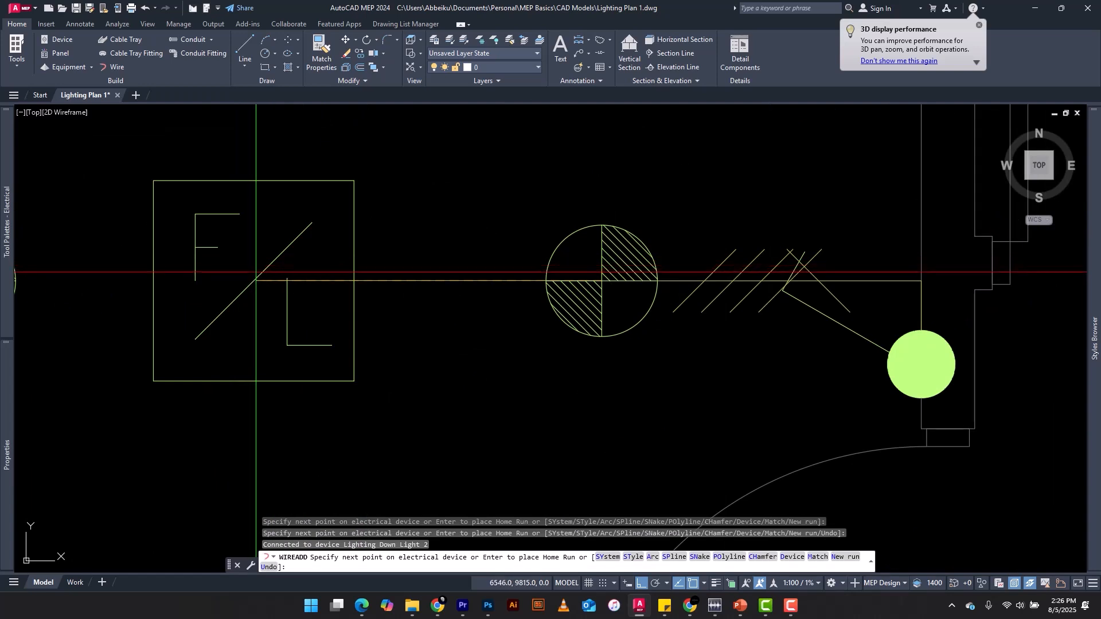
{"action": "left_click", "coordinate": [251, 279]}
{"action": "scroll", "coordinate": [255, 276], "scroll_direction": "down", "scroll_amount": 5}
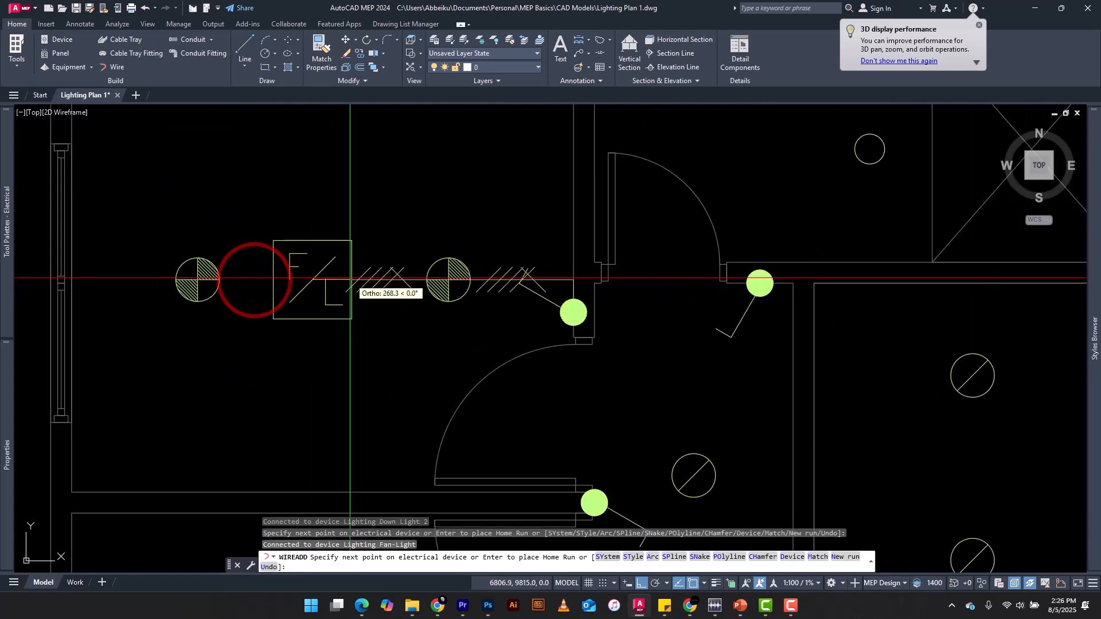
{"action": "scroll", "coordinate": [241, 275], "scroll_direction": "up", "scroll_amount": 3}
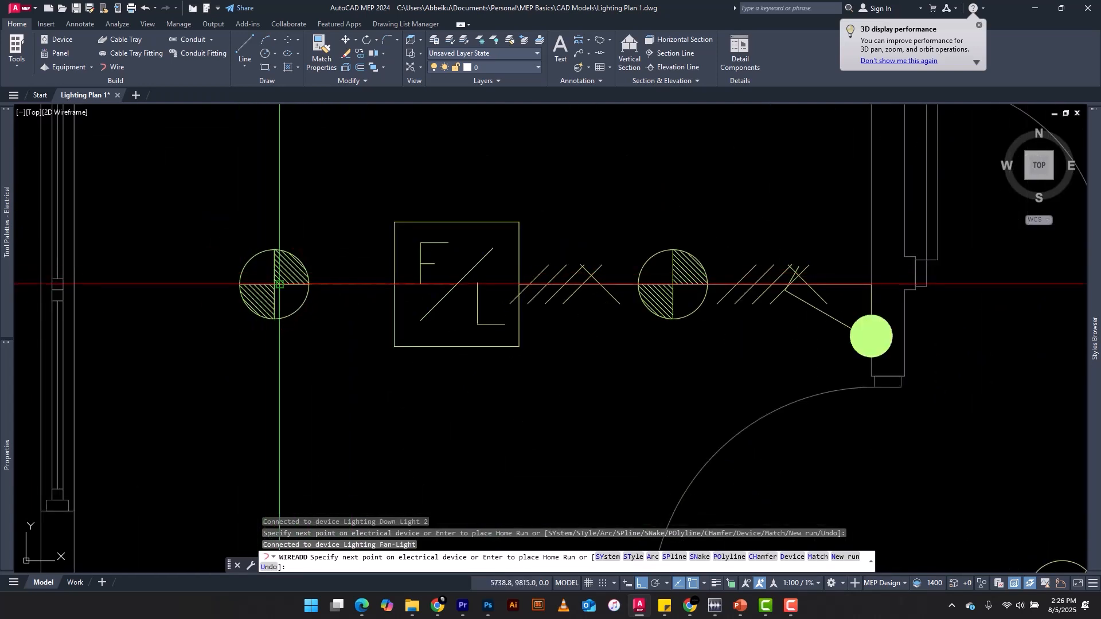
{"action": "left_click", "coordinate": [274, 284]}
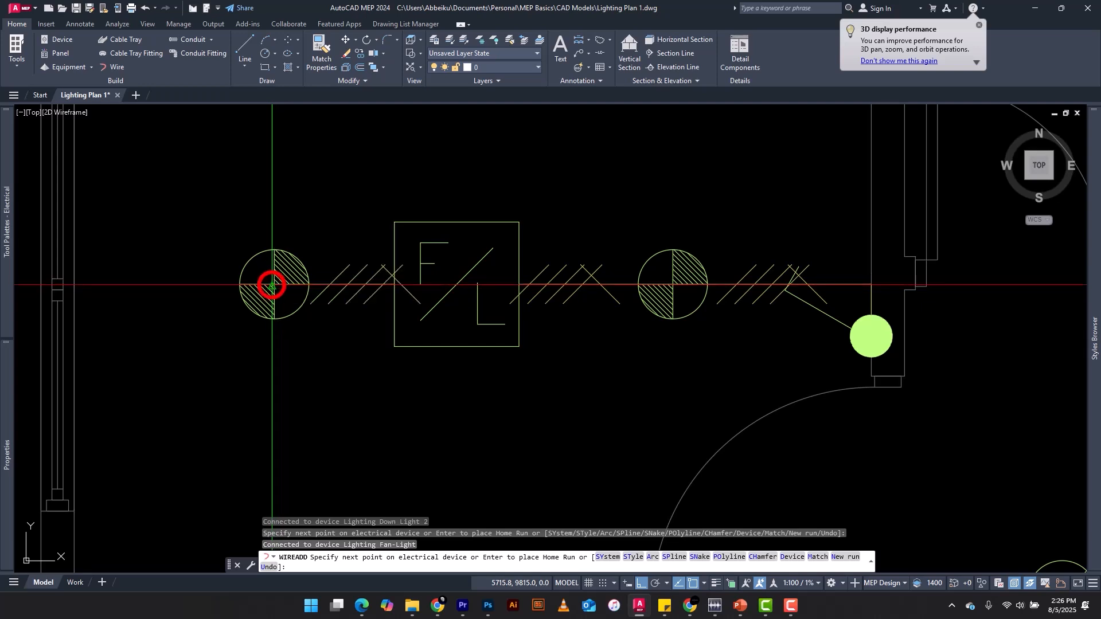
{"action": "scroll", "coordinate": [181, 265], "scroll_direction": "down", "scroll_amount": 5}
{"action": "key", "text": "Escape"}
Open the style properties of the wire between the fan-light and the down light nearest the switch, showing the wire specifications
{"action": "scroll", "coordinate": [267, 304], "scroll_direction": "up", "scroll_amount": 4}
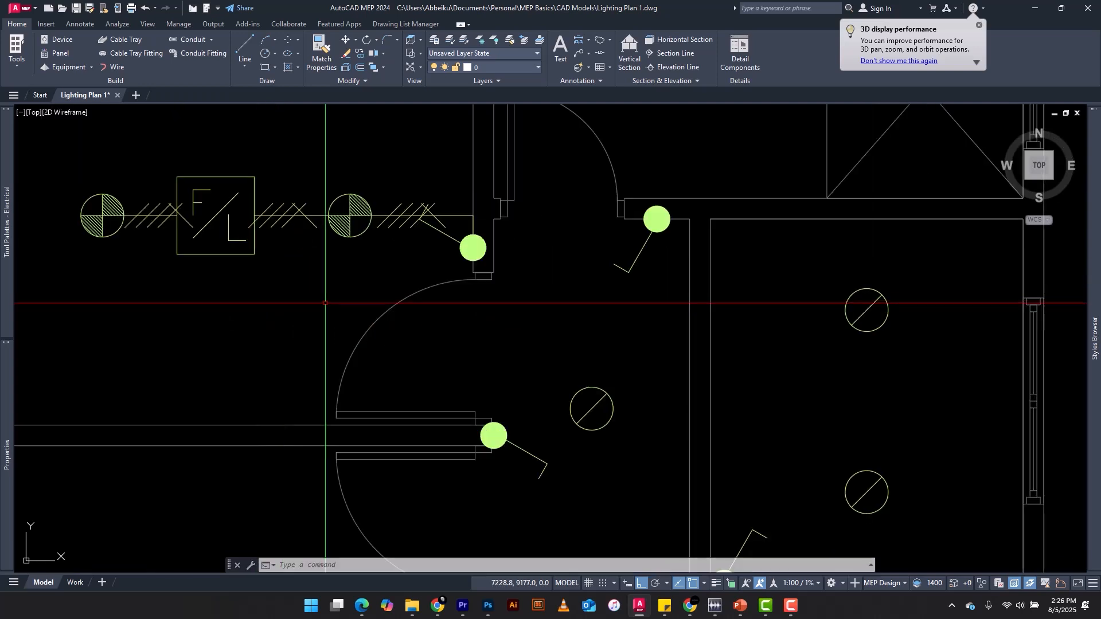
{"action": "scroll", "coordinate": [268, 201], "scroll_direction": "up", "scroll_amount": 6}
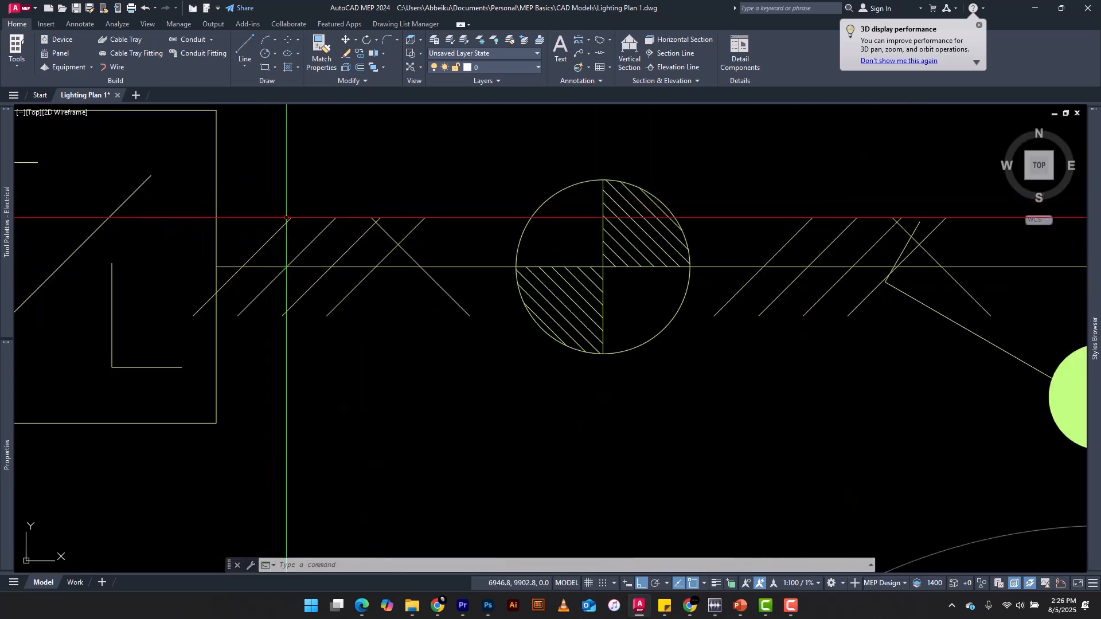
{"action": "left_click", "coordinate": [270, 206]}
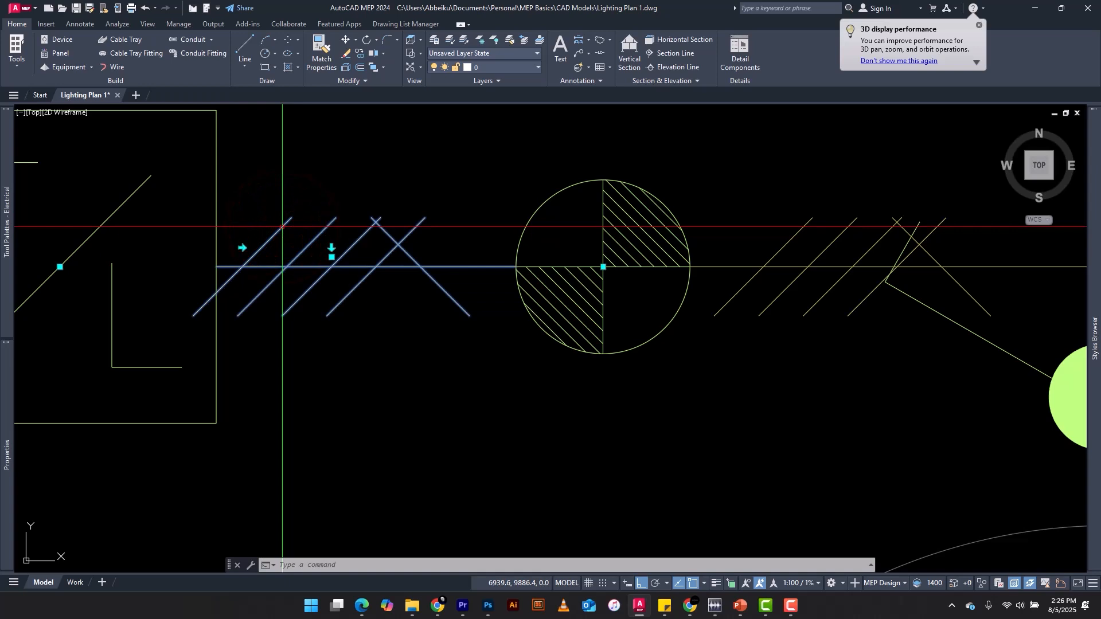
{"action": "scroll", "coordinate": [421, 336], "scroll_direction": "down", "scroll_amount": 4}
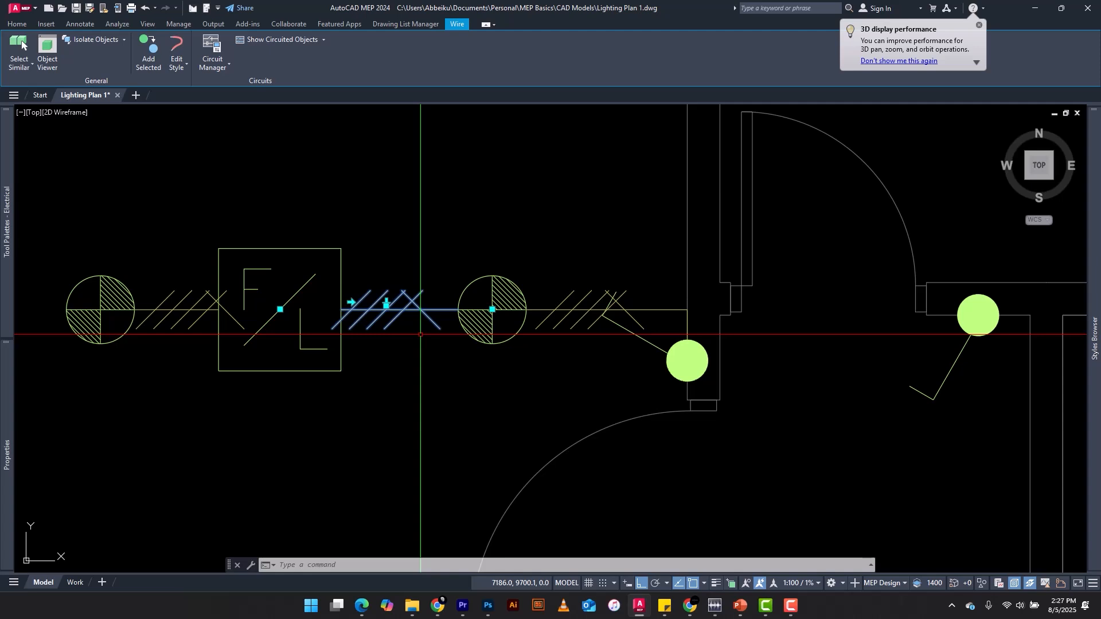
{"action": "scroll", "coordinate": [421, 335], "scroll_direction": "down", "scroll_amount": 2}
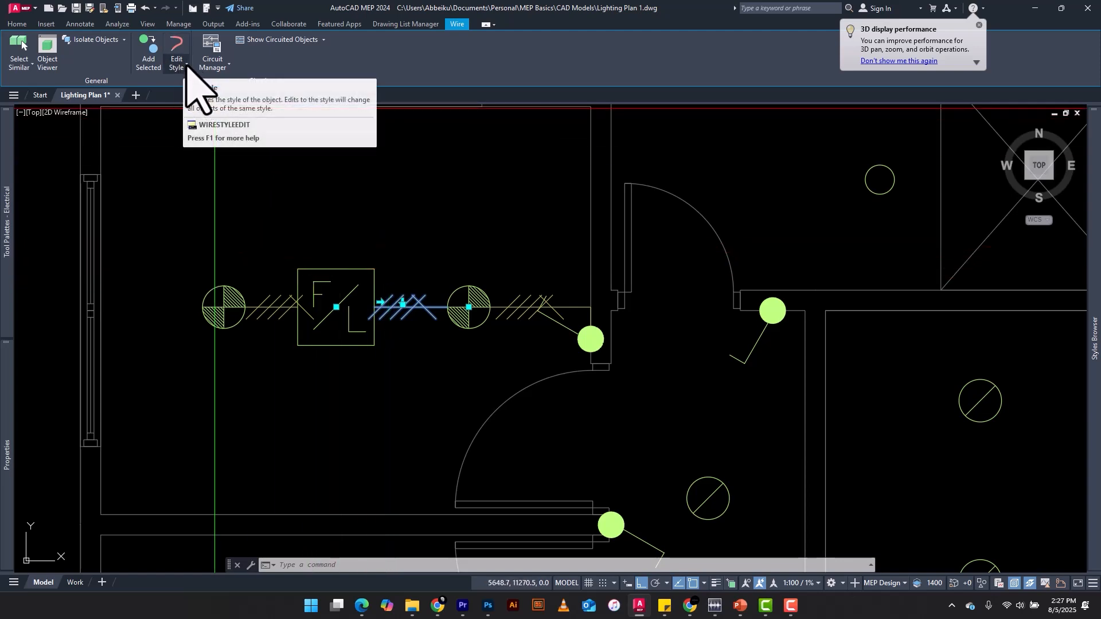
{"action": "left_click", "coordinate": [176, 51]}
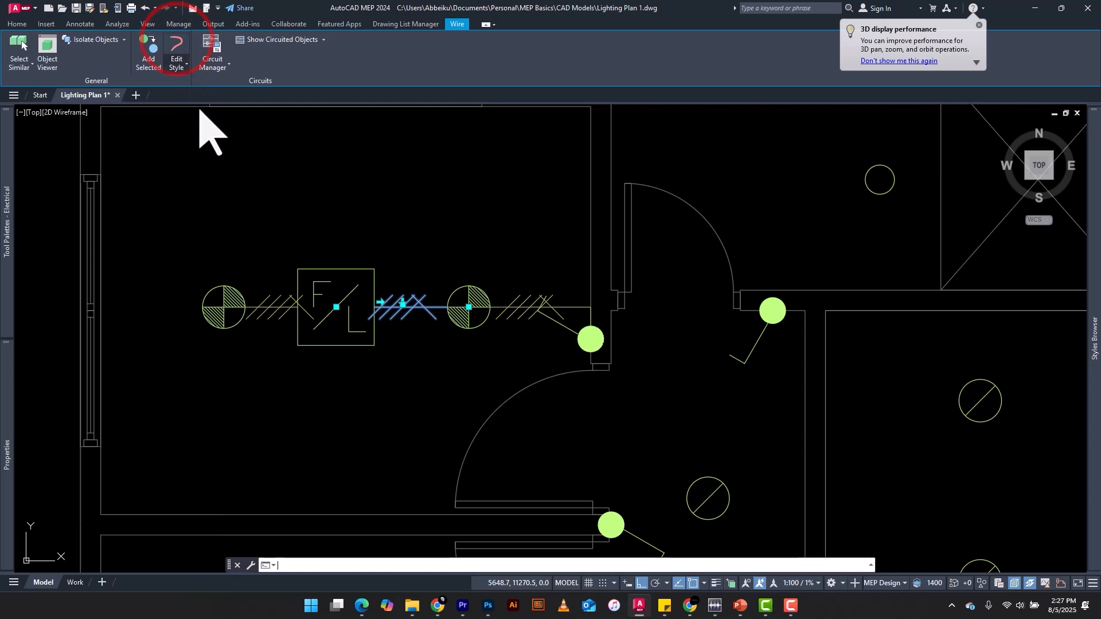
{"action": "left_click", "coordinate": [178, 57]}
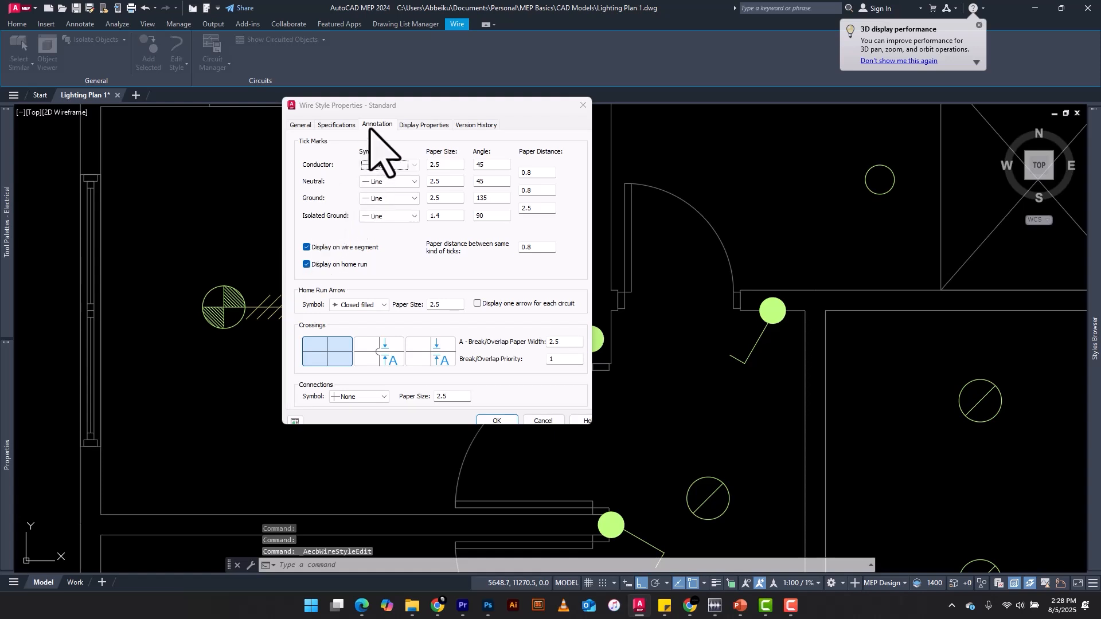
{"action": "left_click", "coordinate": [337, 124]}
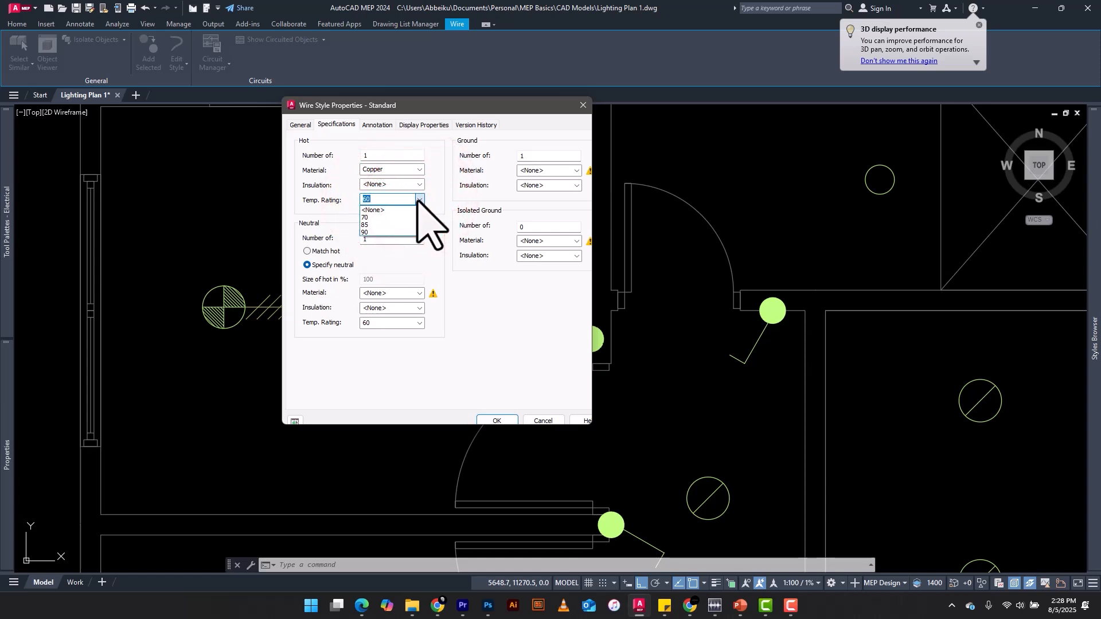
Set the hot conductor to temperature rating 85 with PVC-85 insulation, and the neutral to copper, rating 85 and PVC-85 insulation
{"action": "left_click", "coordinate": [372, 225]}
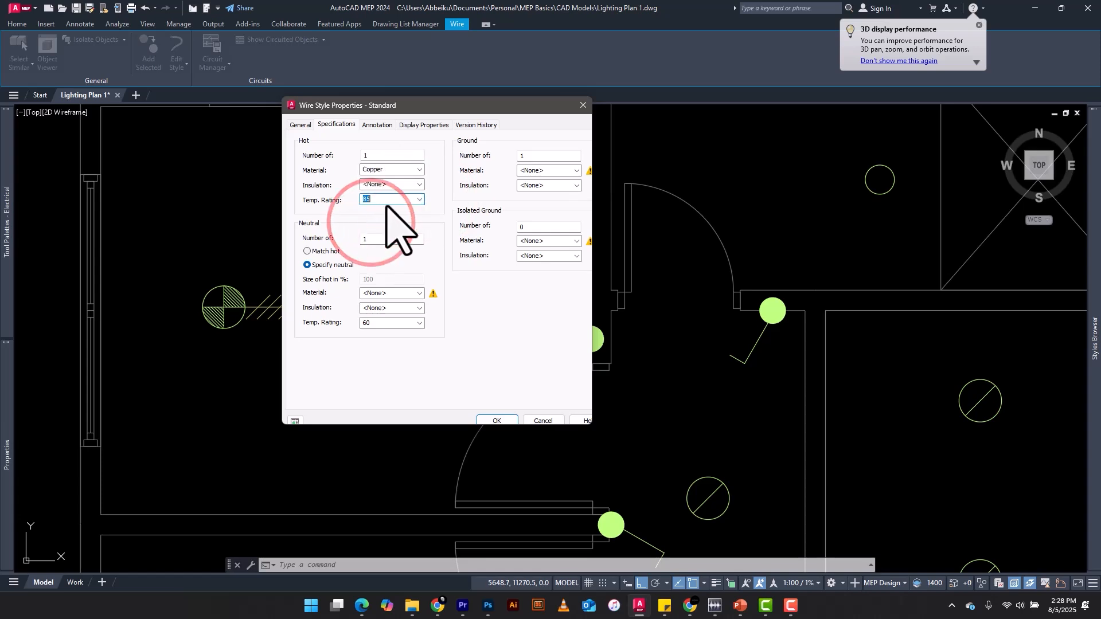
{"action": "left_click", "coordinate": [419, 185]}
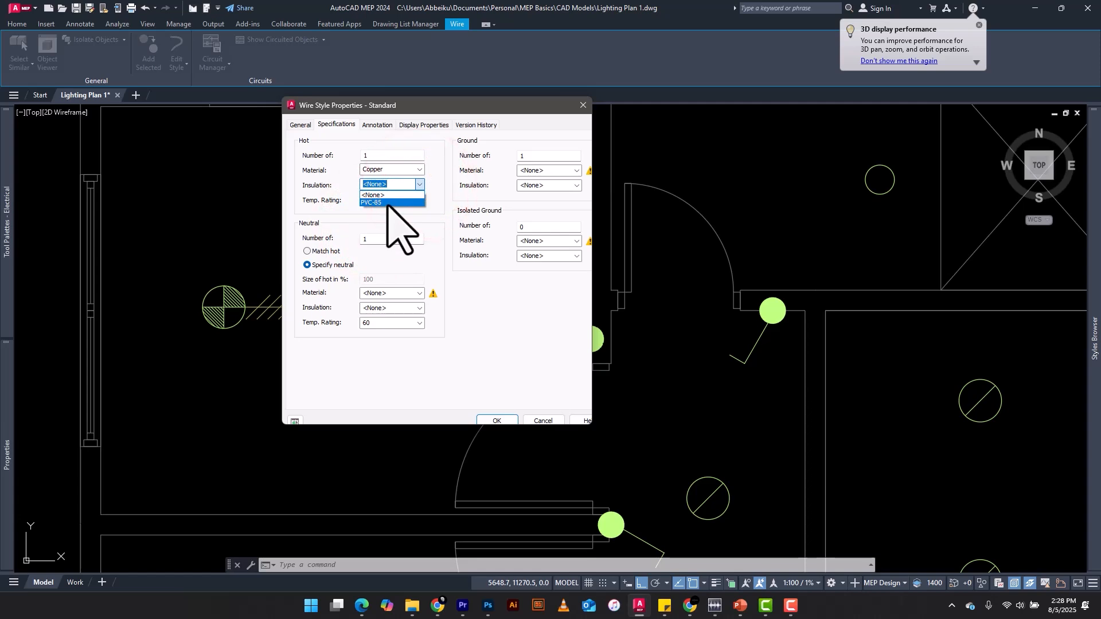
{"action": "left_click", "coordinate": [420, 293]}
{"action": "left_click", "coordinate": [386, 315]}
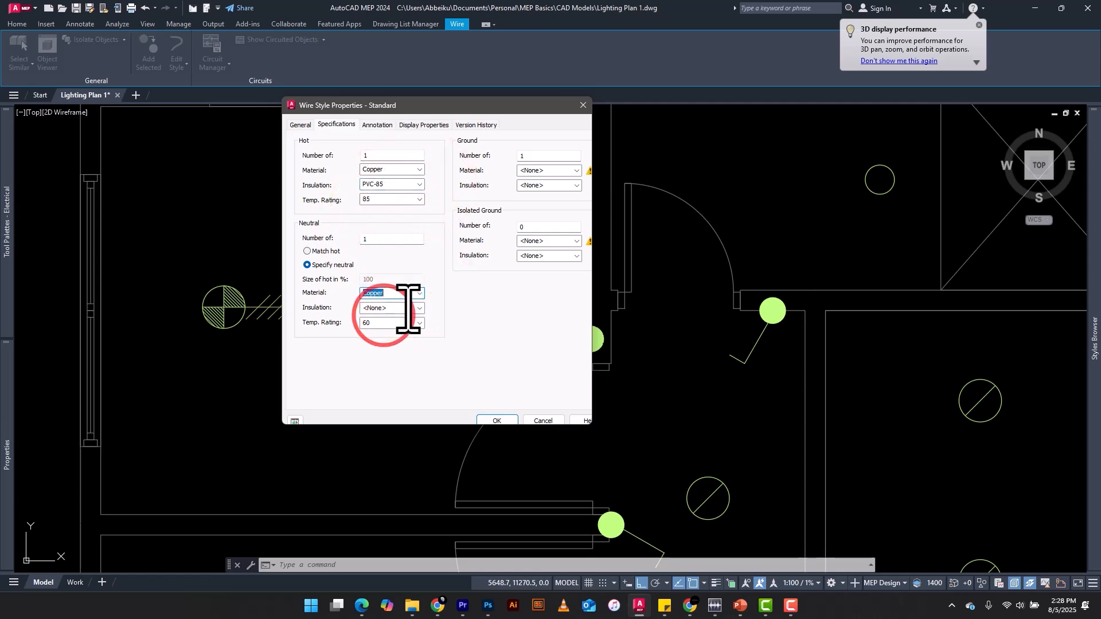
{"action": "left_click", "coordinate": [421, 307]}
{"action": "left_click", "coordinate": [392, 329]}
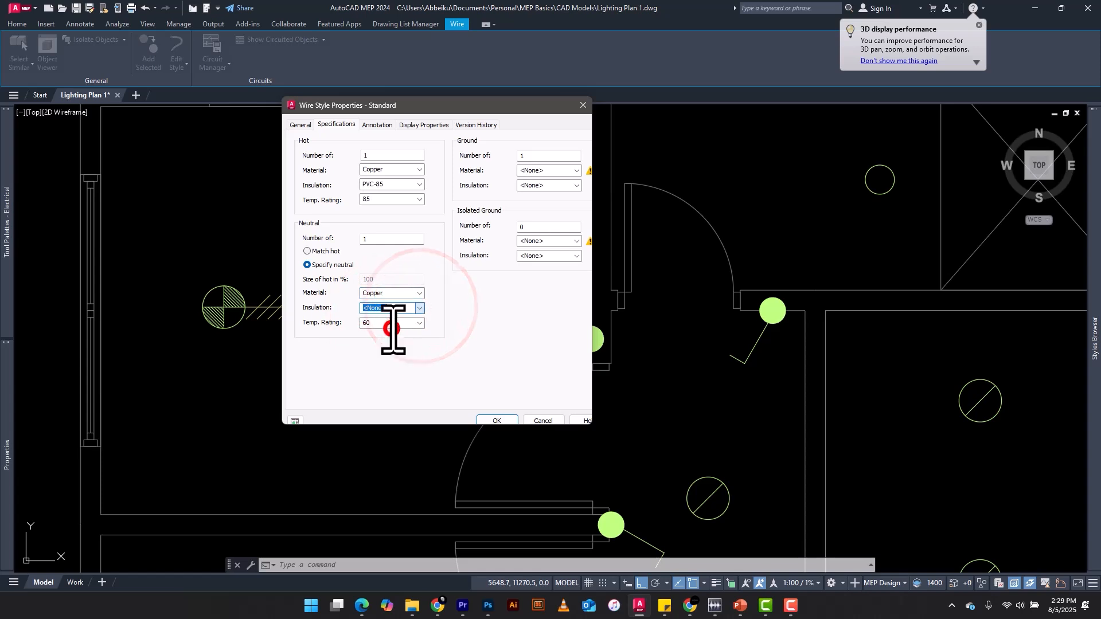
{"action": "left_click", "coordinate": [420, 323]}
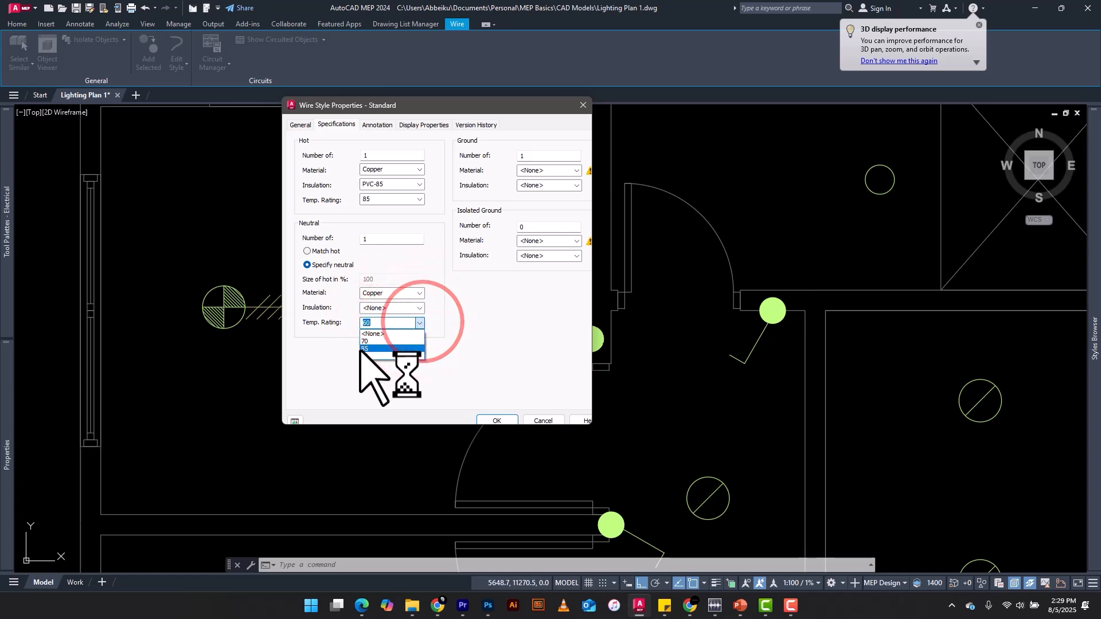
{"action": "left_click", "coordinate": [381, 348]}
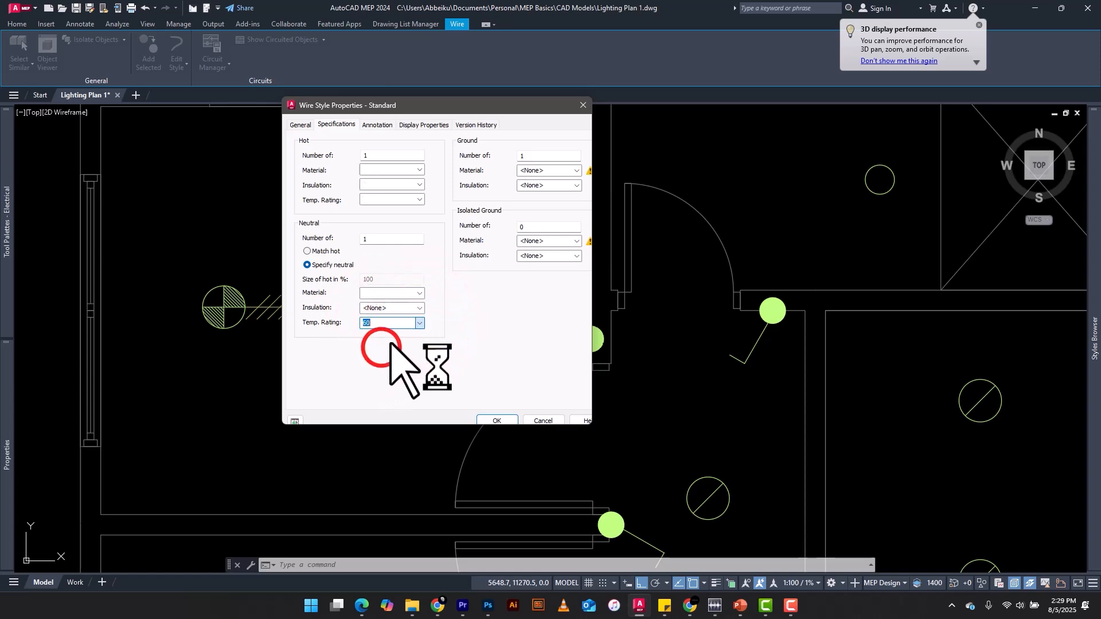
{"action": "left_click", "coordinate": [419, 308]}
{"action": "left_click", "coordinate": [387, 324]}
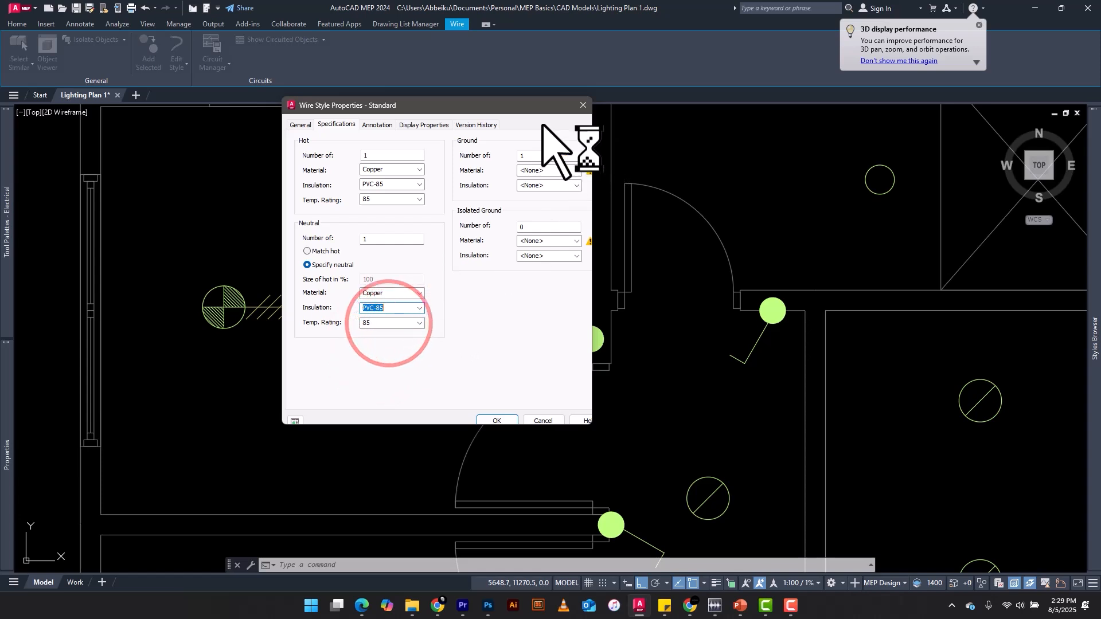
Set the ground conductor's material to Copper and its insulation to PVC-85
{"action": "left_click", "coordinate": [577, 171]}
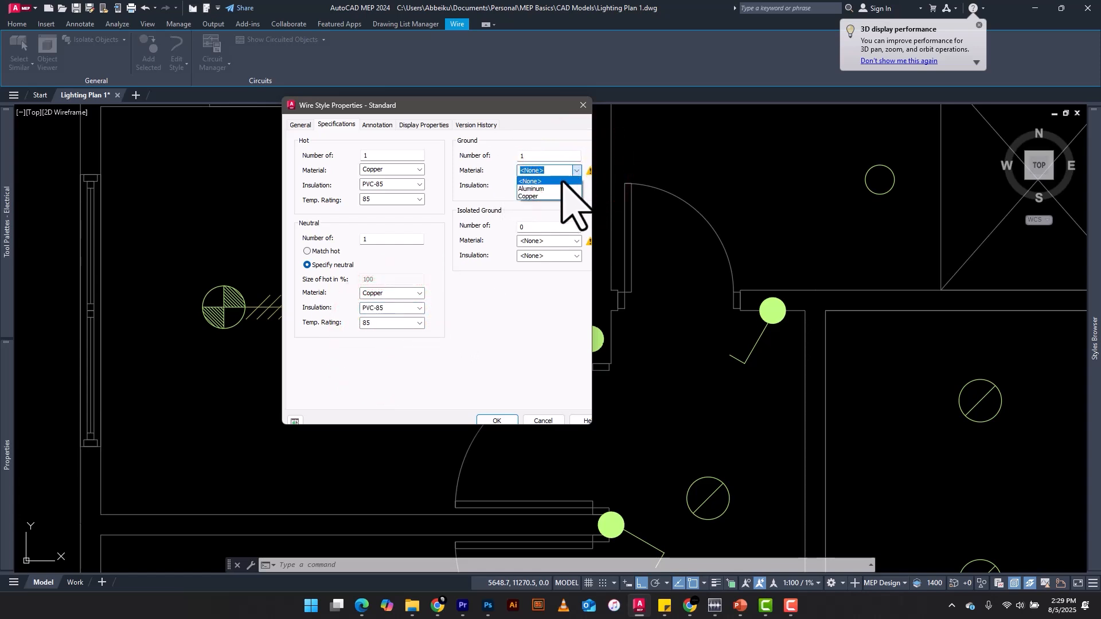
{"action": "left_click", "coordinate": [547, 197]}
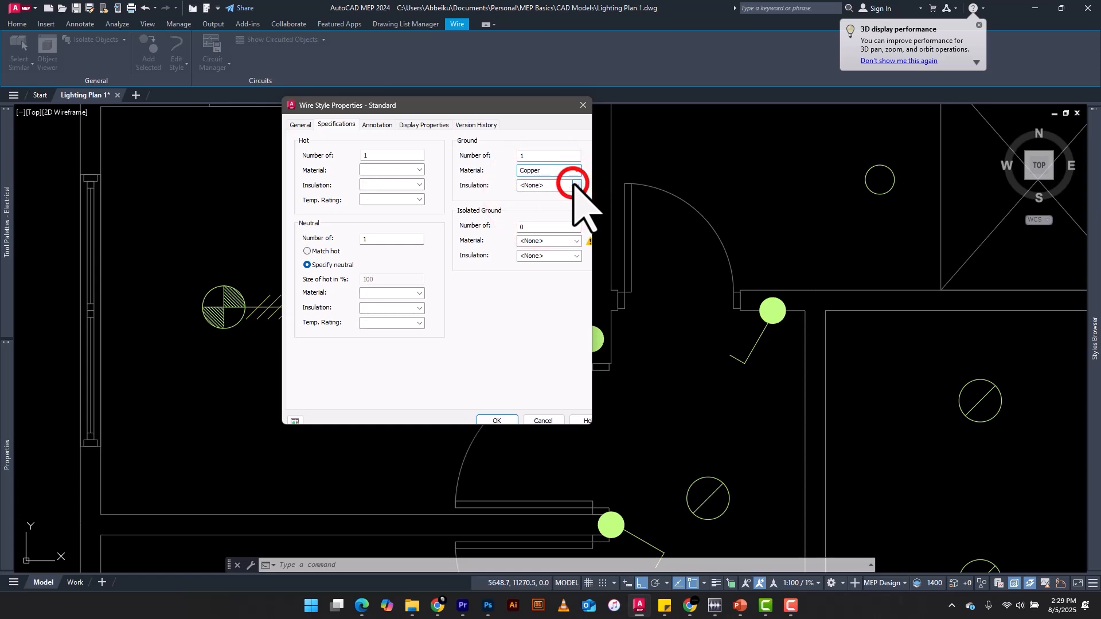
{"action": "left_click", "coordinate": [576, 186]}
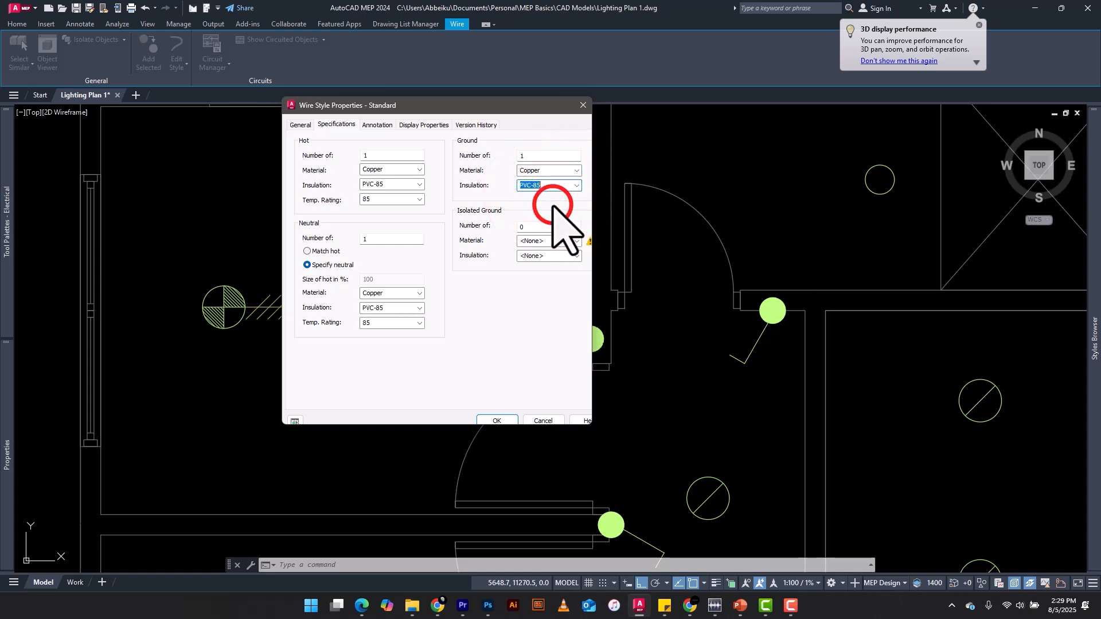
Set the conductor's tick mark symbol to Pin (filled) in the wire style's annotation settings
{"action": "left_click", "coordinate": [377, 124]}
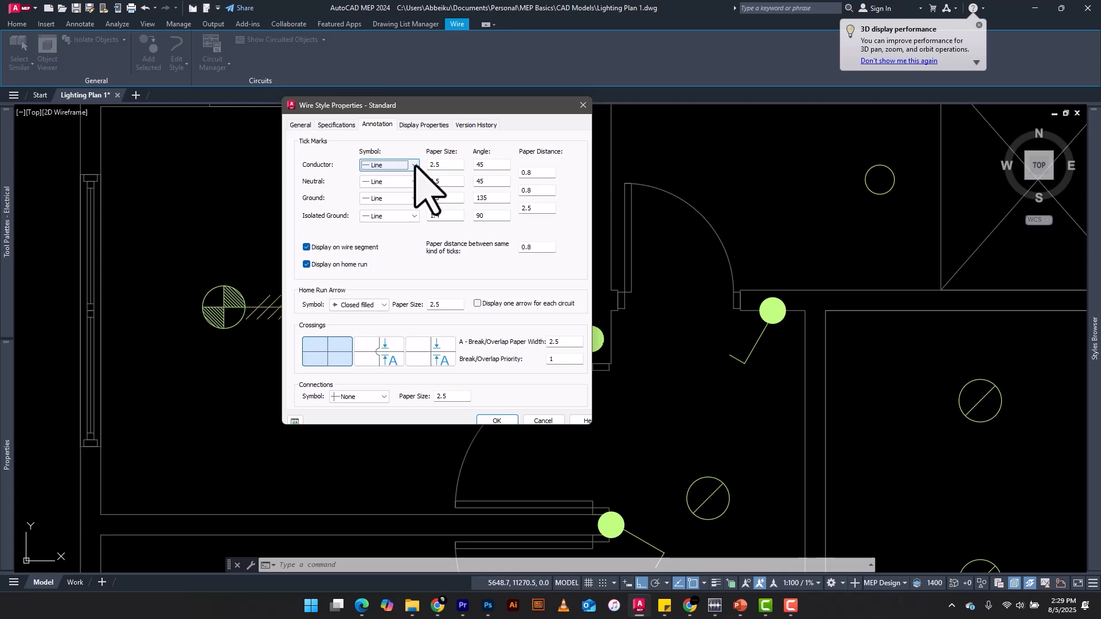
{"action": "left_click", "coordinate": [414, 165]}
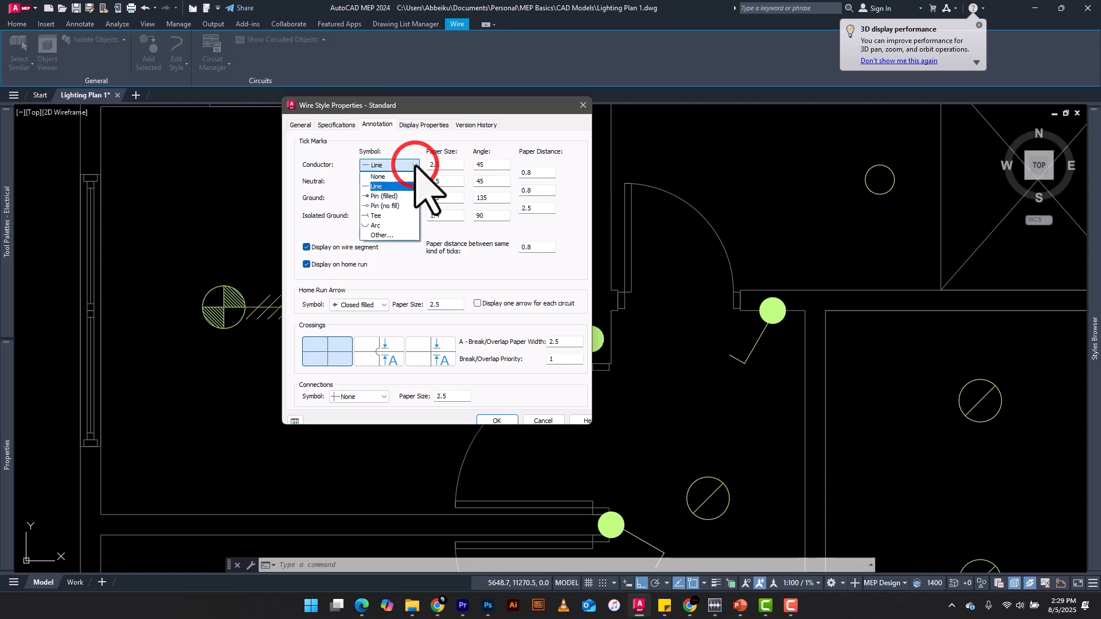
{"action": "left_click", "coordinate": [384, 196]}
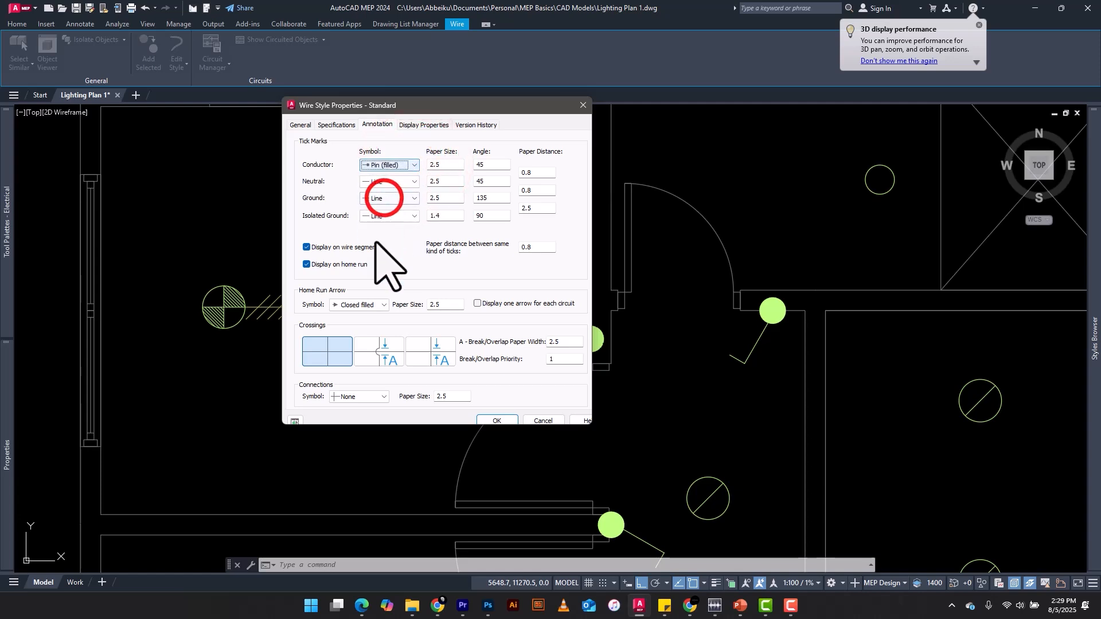
{"action": "left_click", "coordinate": [377, 181]}
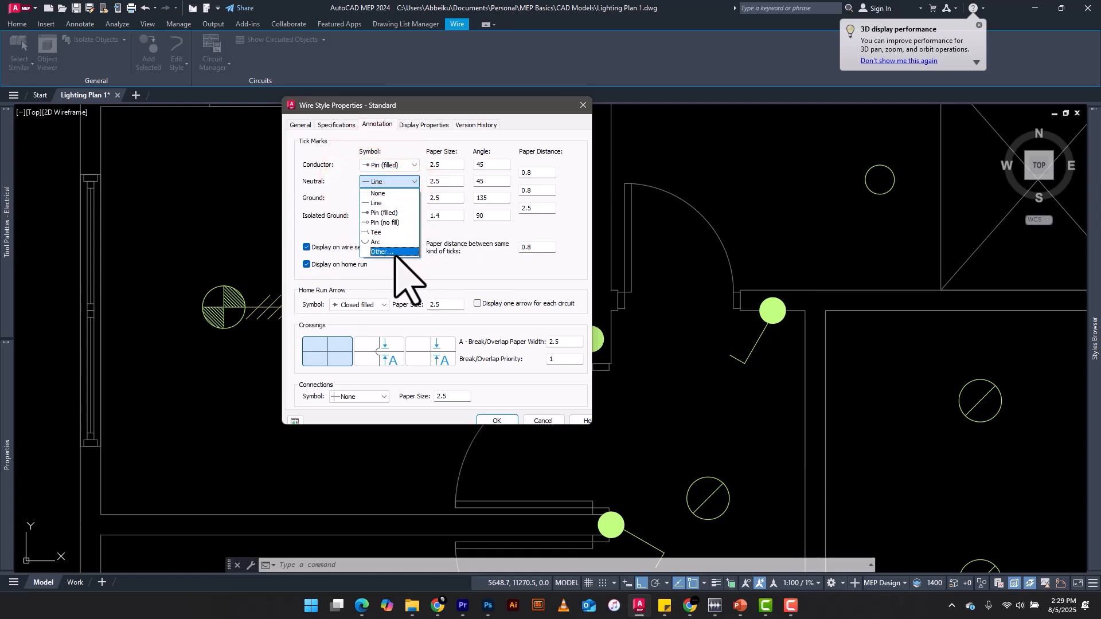
{"action": "left_click", "coordinate": [344, 179]}
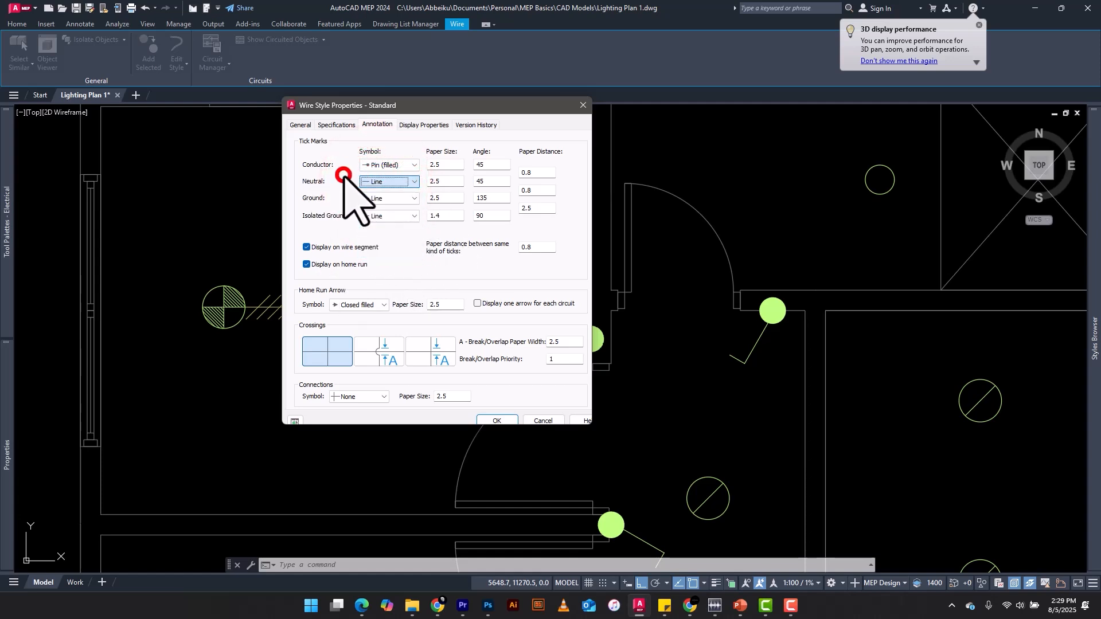
Set the ground tick mark symbol to Tee and the isolated ground symbol to None
{"action": "left_click", "coordinate": [411, 198]}
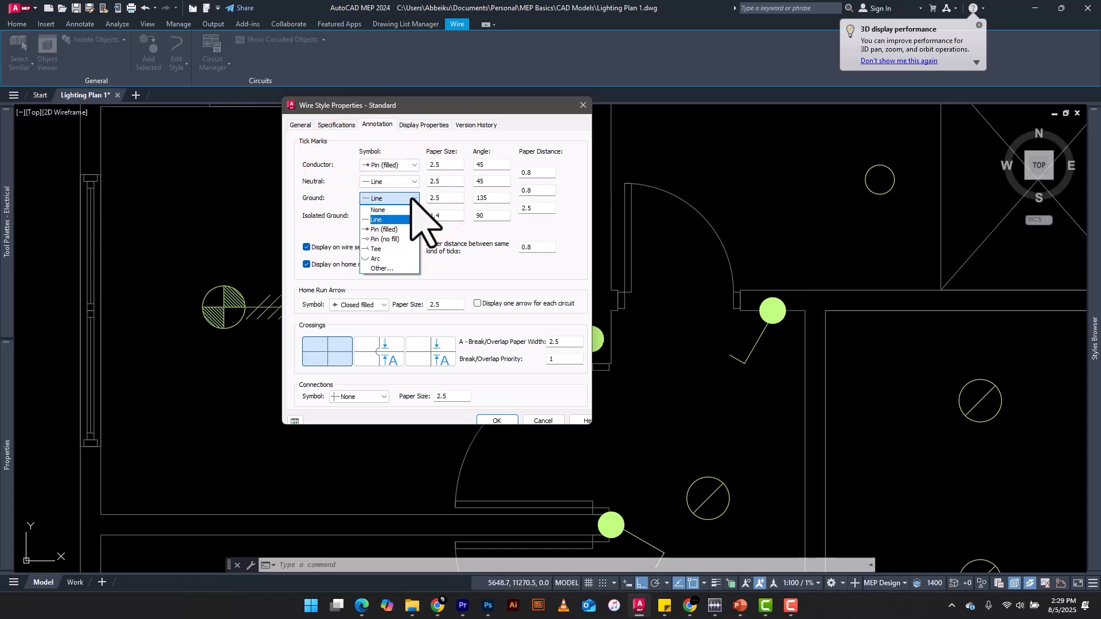
{"action": "left_click", "coordinate": [390, 249]}
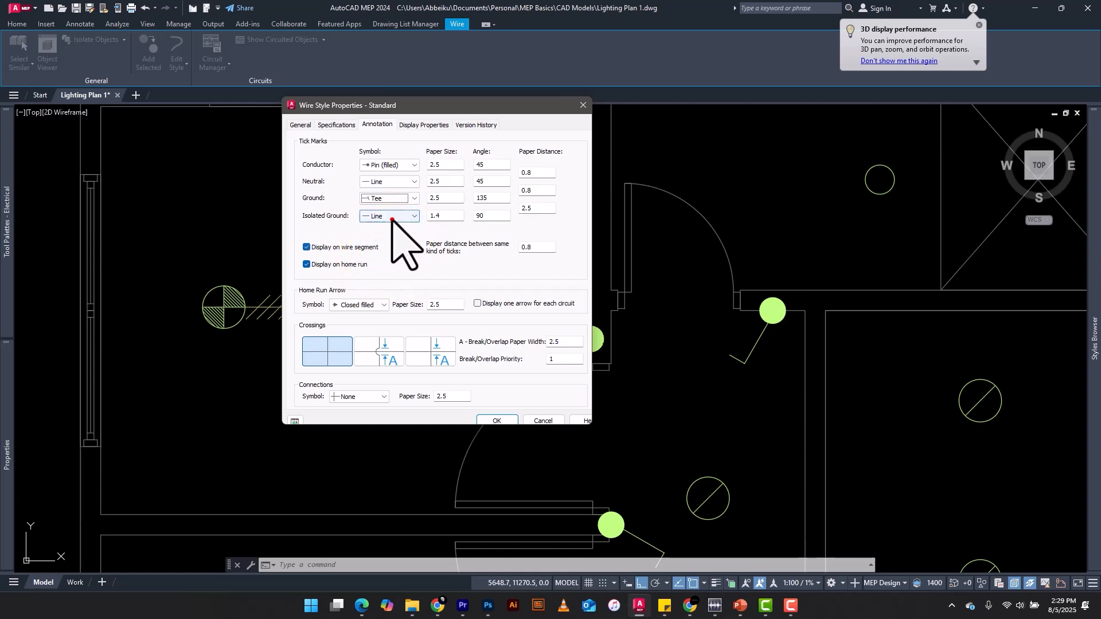
{"action": "left_click", "coordinate": [392, 216]}
{"action": "left_click", "coordinate": [391, 226]}
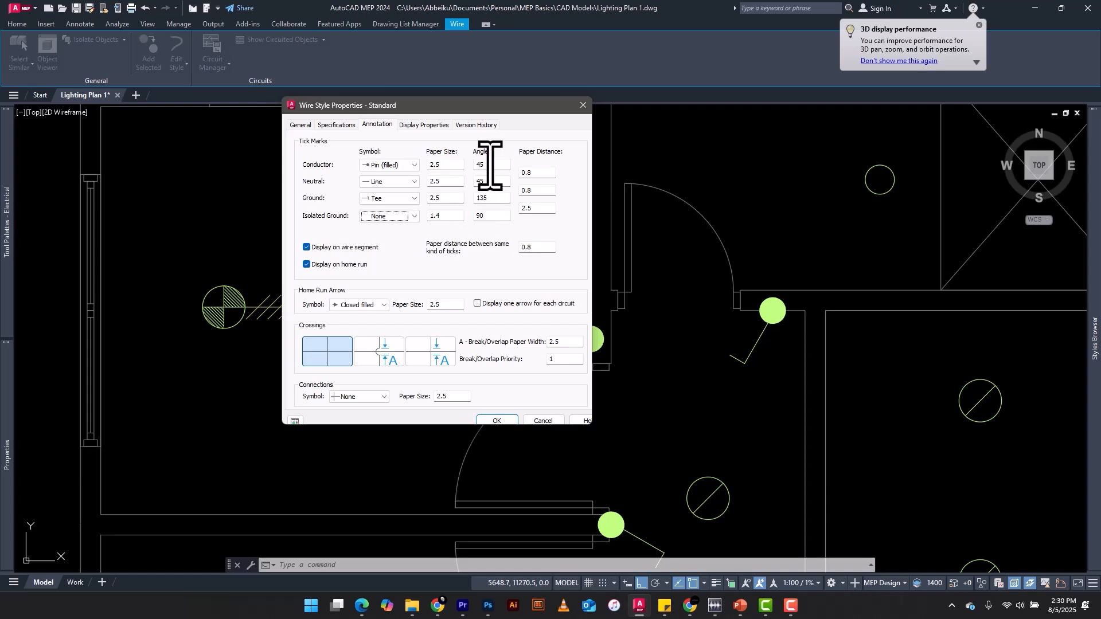
Set the ground tick mark's angle to 45, apply the wire style changes and clear the wire selection
{"action": "left_click", "coordinate": [498, 199]}
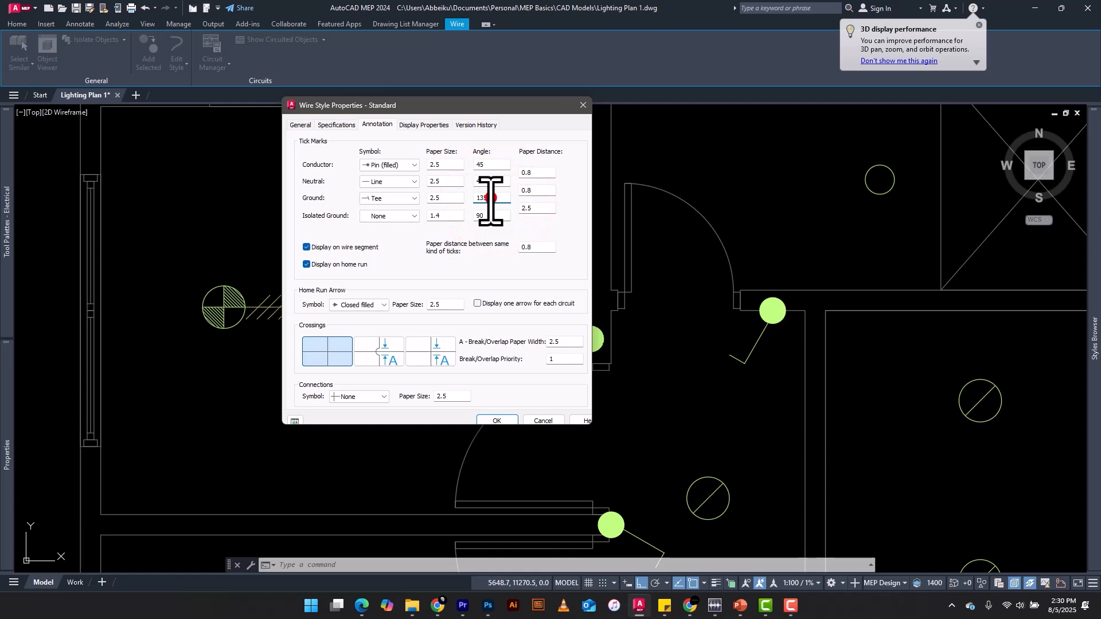
{"action": "left_click", "coordinate": [491, 197]}
{"action": "left_click", "coordinate": [451, 199]}
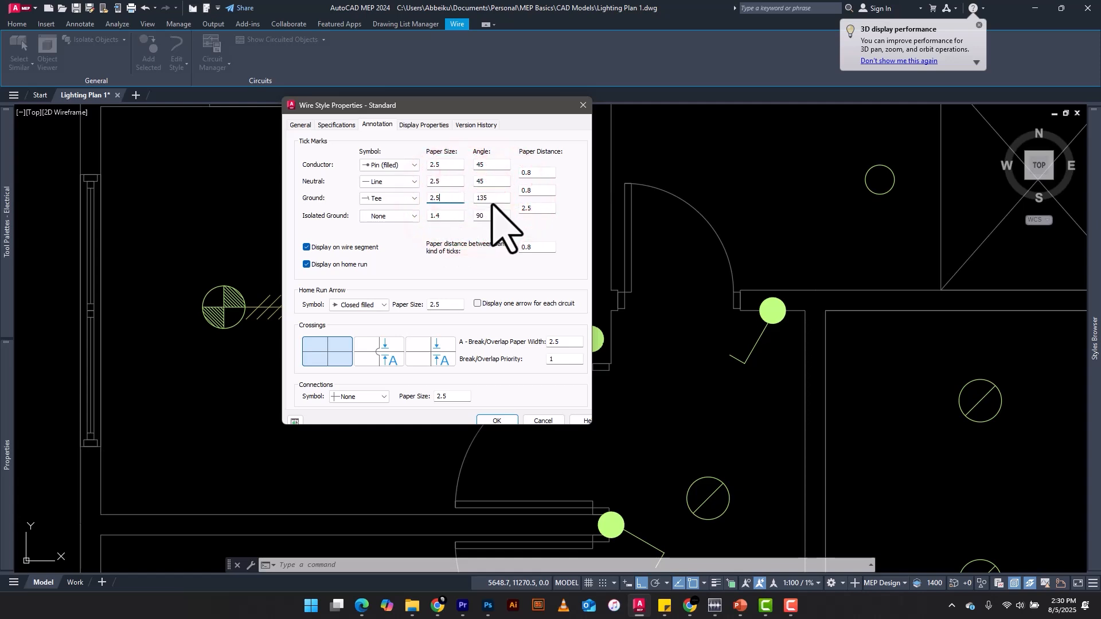
{"action": "type", "text": "45"}
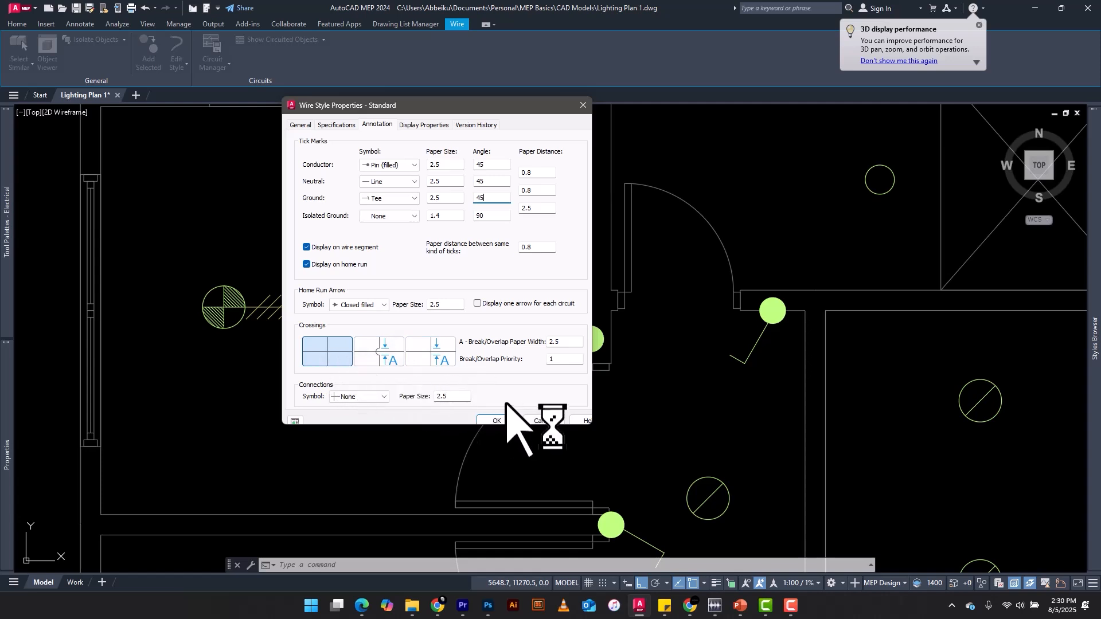
{"action": "left_click", "coordinate": [499, 421]}
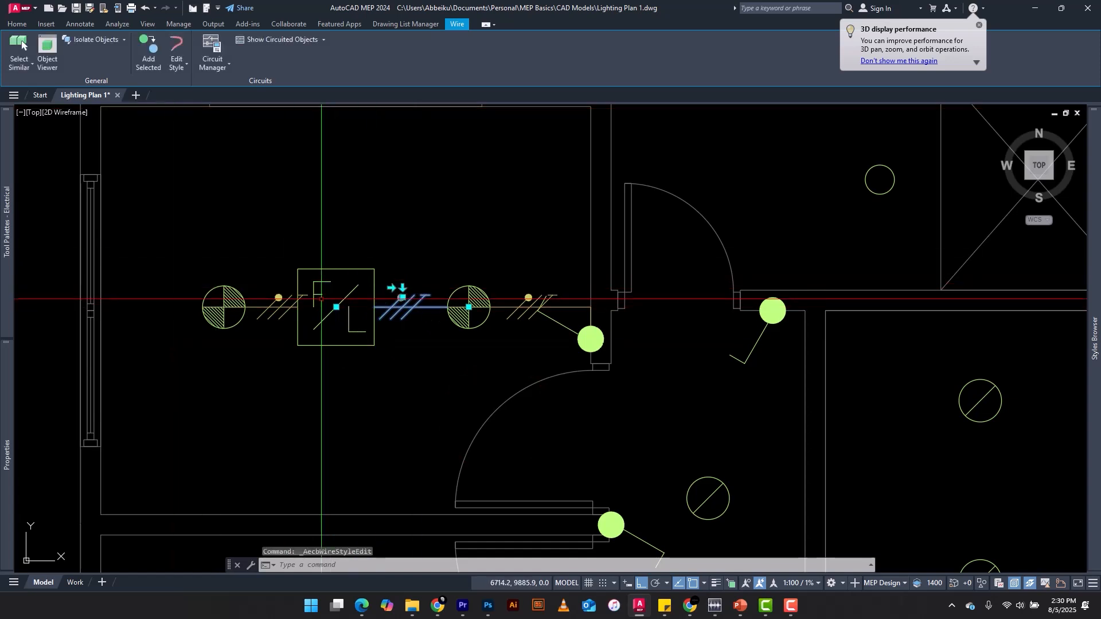
{"action": "key", "text": "Escape"}
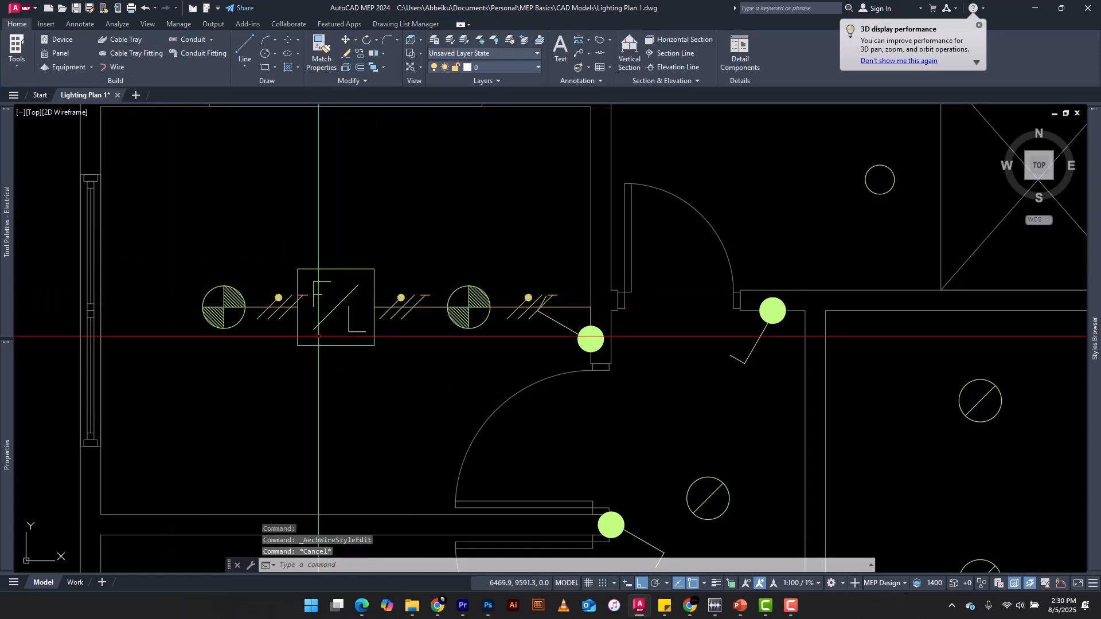
Shift the tick marks on the wire between the leftmost down light and the fan-light towards the down light, clear of the fan-light symbol
{"action": "scroll", "coordinate": [327, 333], "scroll_direction": "up", "scroll_amount": 4}
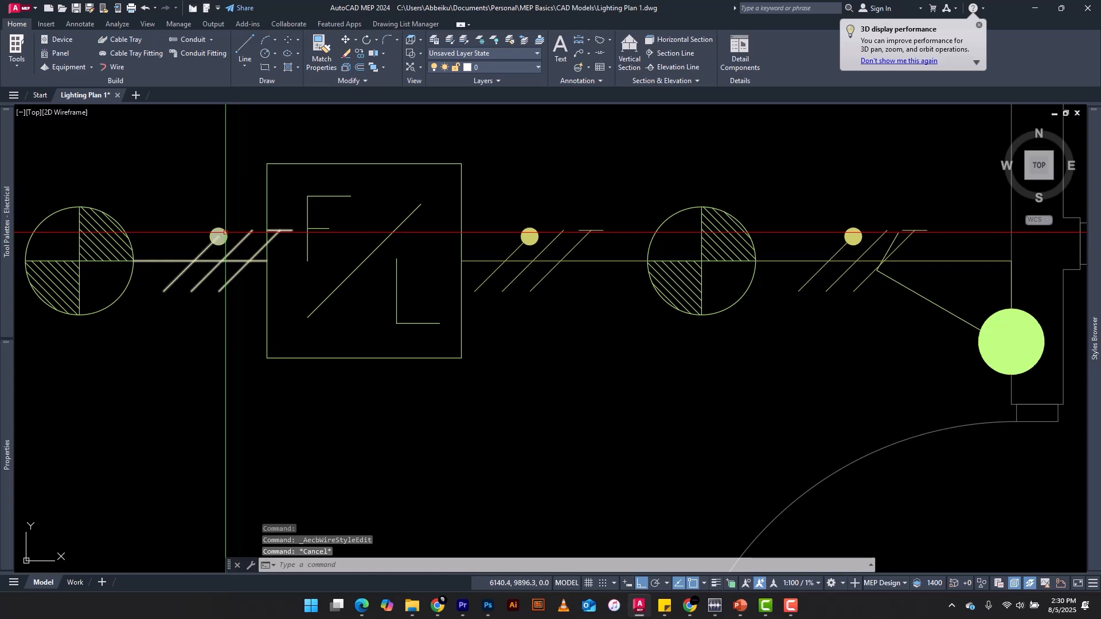
{"action": "left_click", "coordinate": [273, 235]}
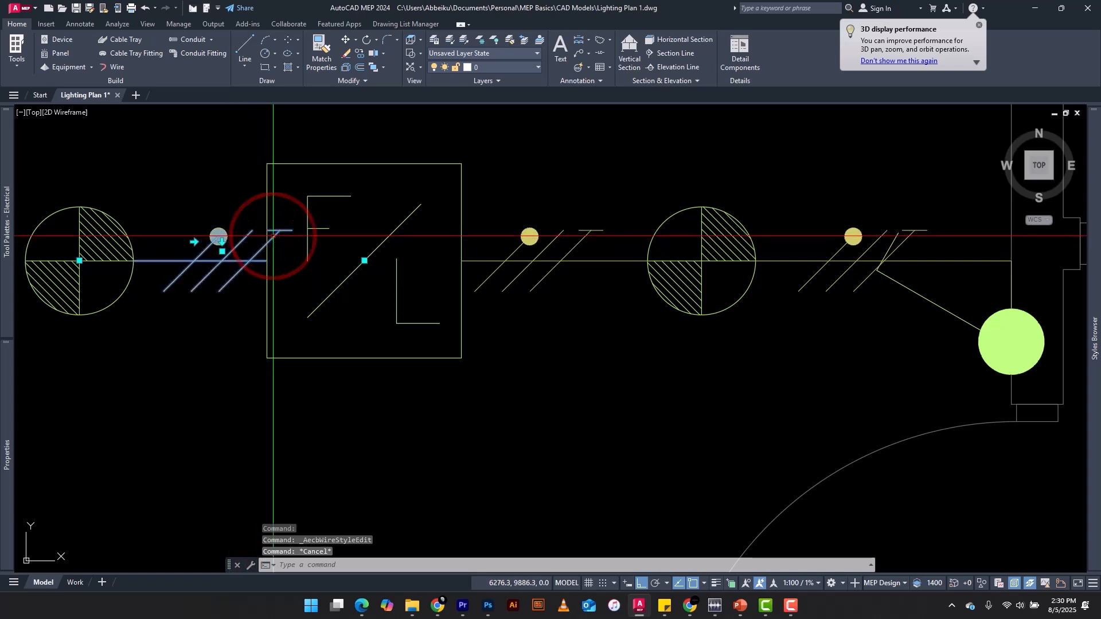
{"action": "scroll", "coordinate": [273, 236], "scroll_direction": "up", "scroll_amount": 3}
{"action": "left_click", "coordinate": [311, 259]}
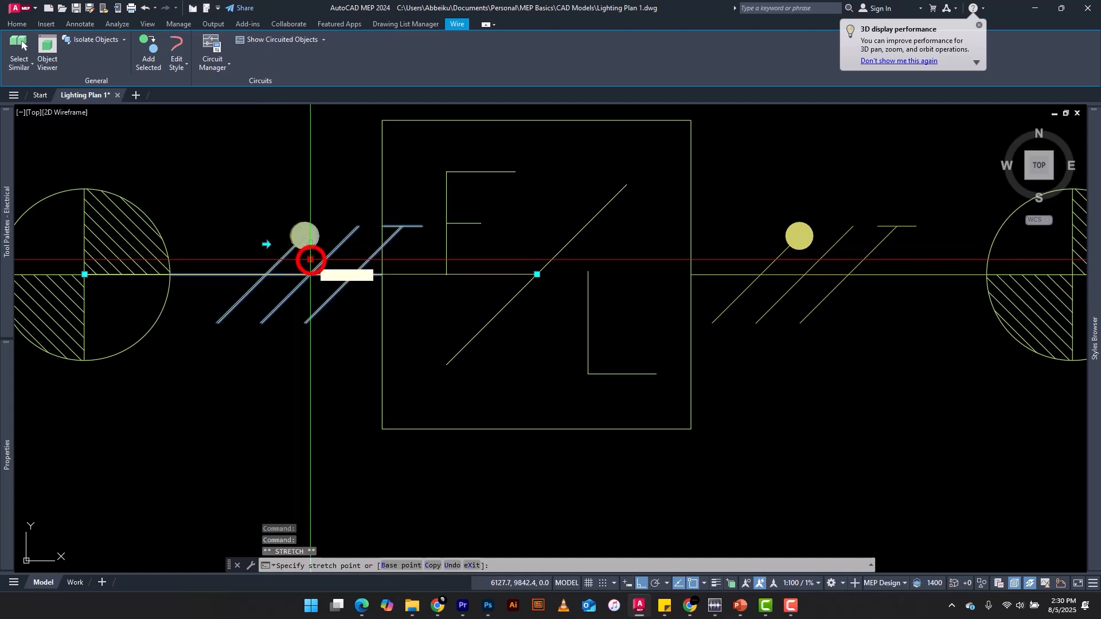
{"action": "left_click", "coordinate": [279, 259]}
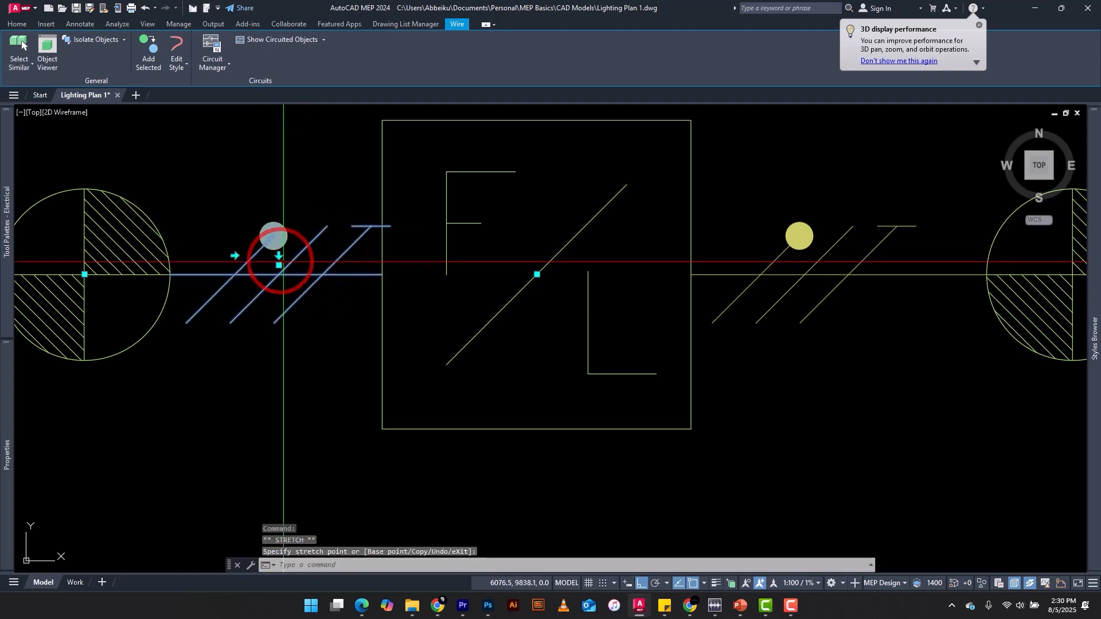
{"action": "left_click", "coordinate": [273, 267]}
{"action": "left_click", "coordinate": [260, 255]}
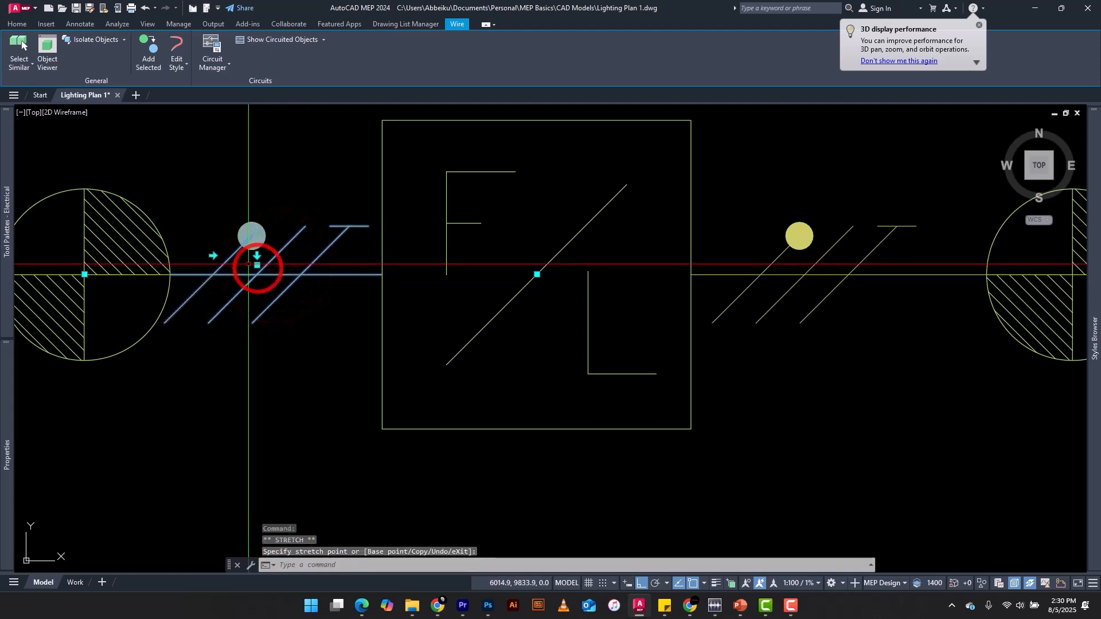
{"action": "scroll", "coordinate": [259, 256], "scroll_direction": "down", "scroll_amount": 6}
{"action": "scroll", "coordinate": [426, 263], "scroll_direction": "up", "scroll_amount": 2}
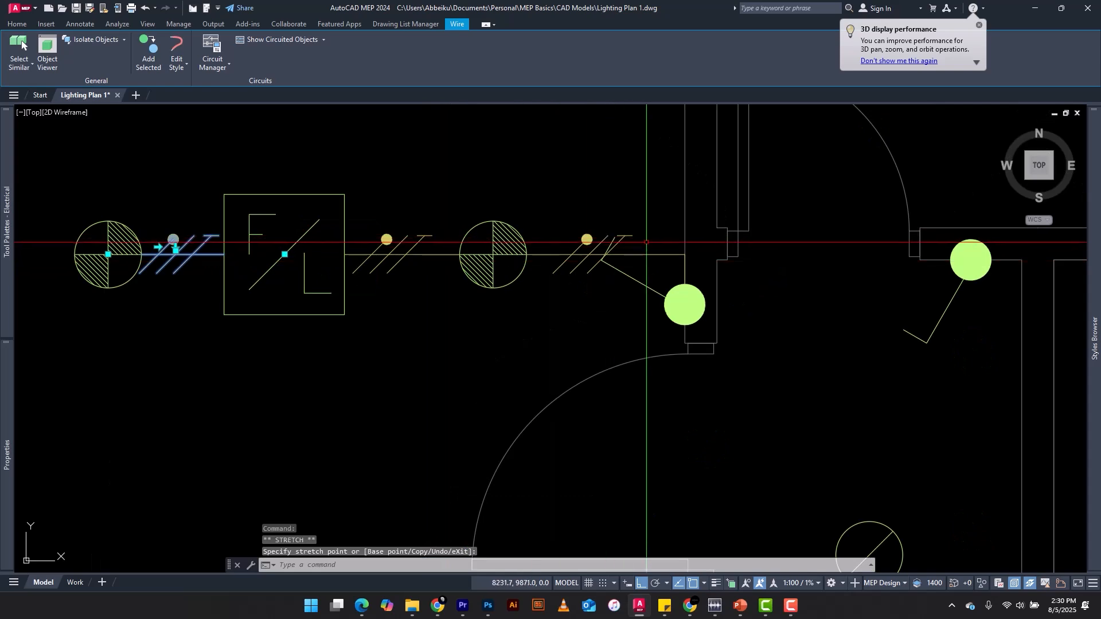
{"action": "key", "text": "Escape"}
Add a wire matching the wired room's switch wire from the single pole switch in the room below, routed with a corner to the nearest down light
{"action": "scroll", "coordinate": [491, 254], "scroll_direction": "down", "scroll_amount": 6}
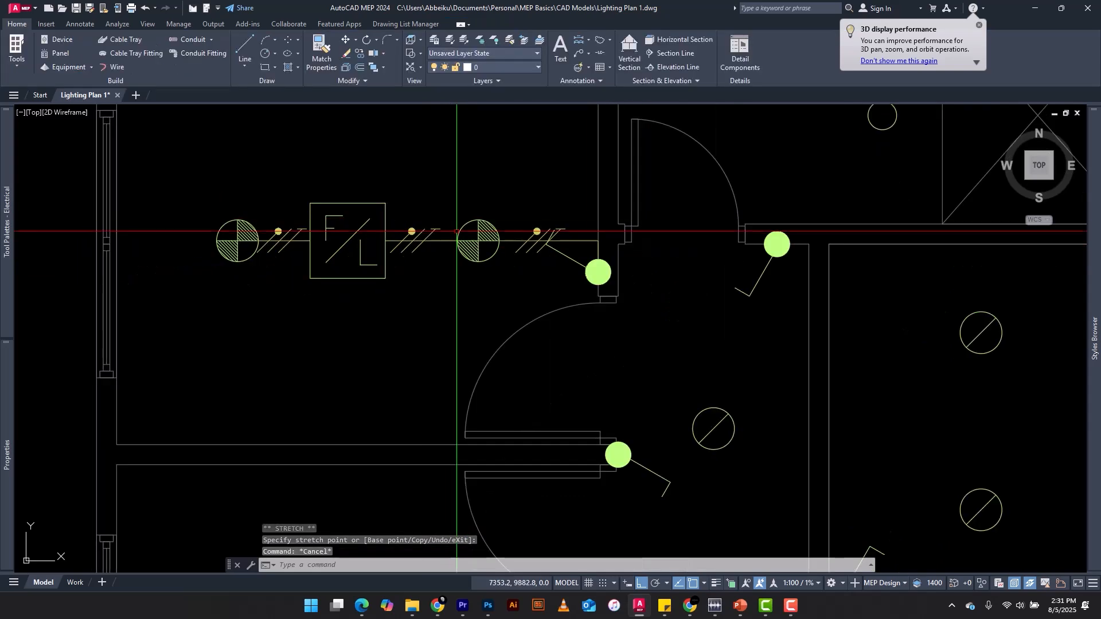
{"action": "scroll", "coordinate": [436, 310], "scroll_direction": "up", "scroll_amount": 4}
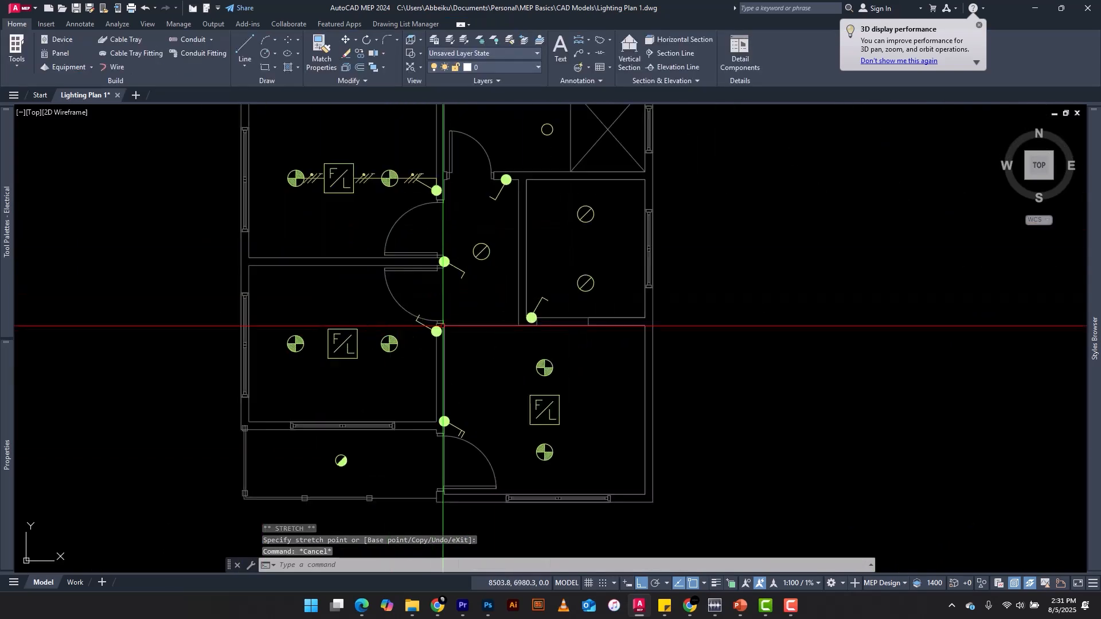
{"action": "scroll", "coordinate": [449, 251], "scroll_direction": "down", "scroll_amount": 4}
{"action": "scroll", "coordinate": [449, 251], "scroll_direction": "up", "scroll_amount": 8}
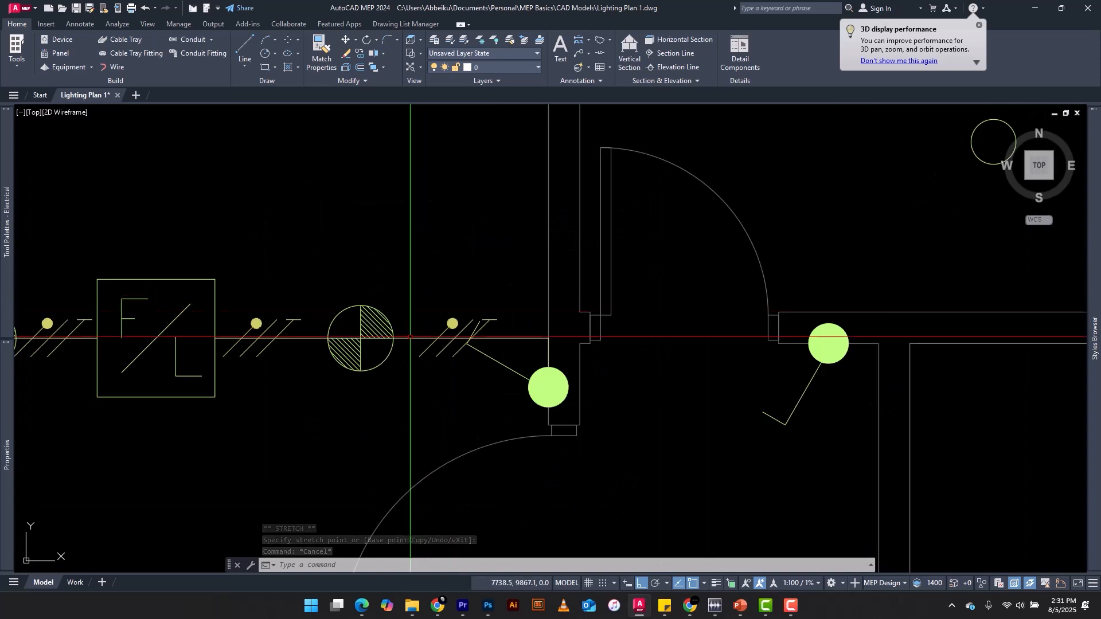
{"action": "left_click", "coordinate": [414, 337]}
{"action": "right_click", "coordinate": [416, 338]}
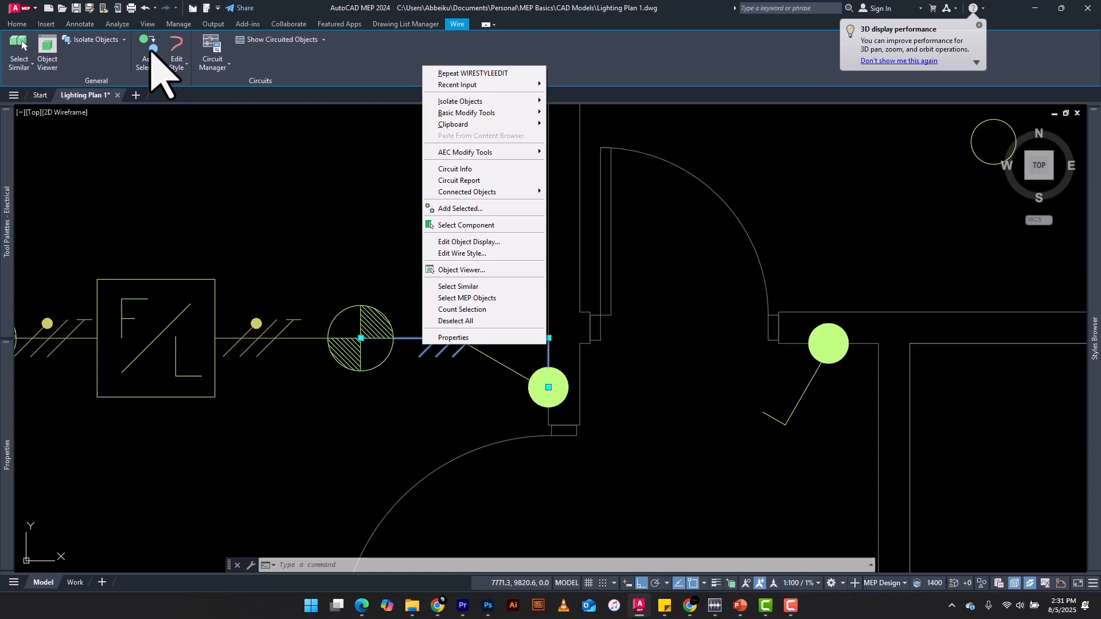
{"action": "left_click", "coordinate": [150, 50]}
{"action": "scroll", "coordinate": [425, 178], "scroll_direction": "down", "scroll_amount": 8}
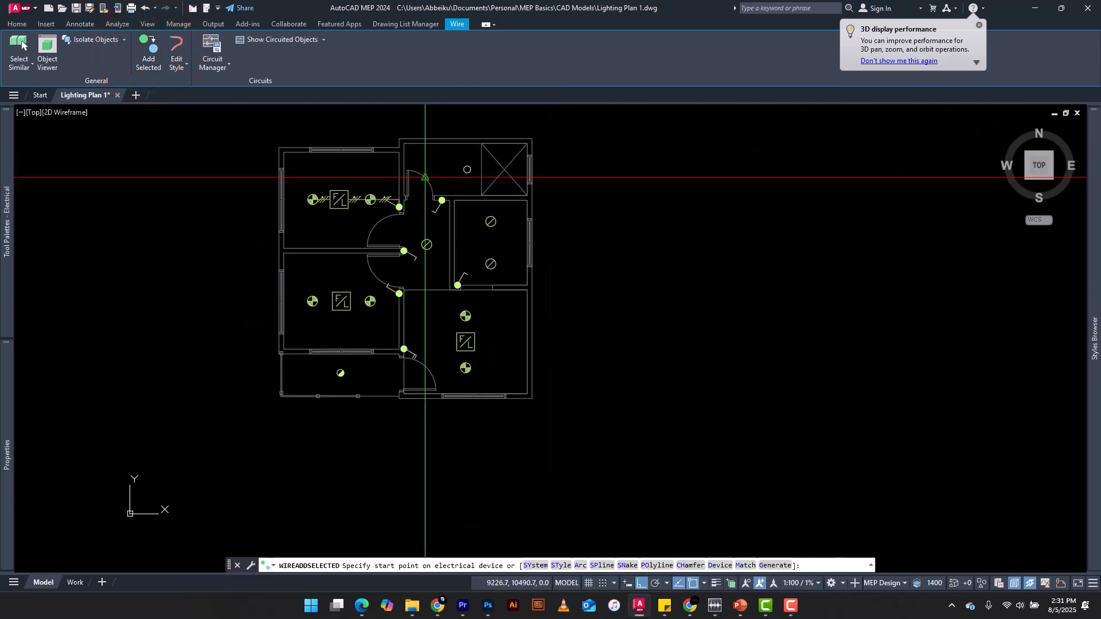
{"action": "scroll", "coordinate": [425, 252], "scroll_direction": "up", "scroll_amount": 5}
{"action": "scroll", "coordinate": [398, 359], "scroll_direction": "down", "scroll_amount": 3}
{"action": "scroll", "coordinate": [397, 344], "scroll_direction": "up", "scroll_amount": 3}
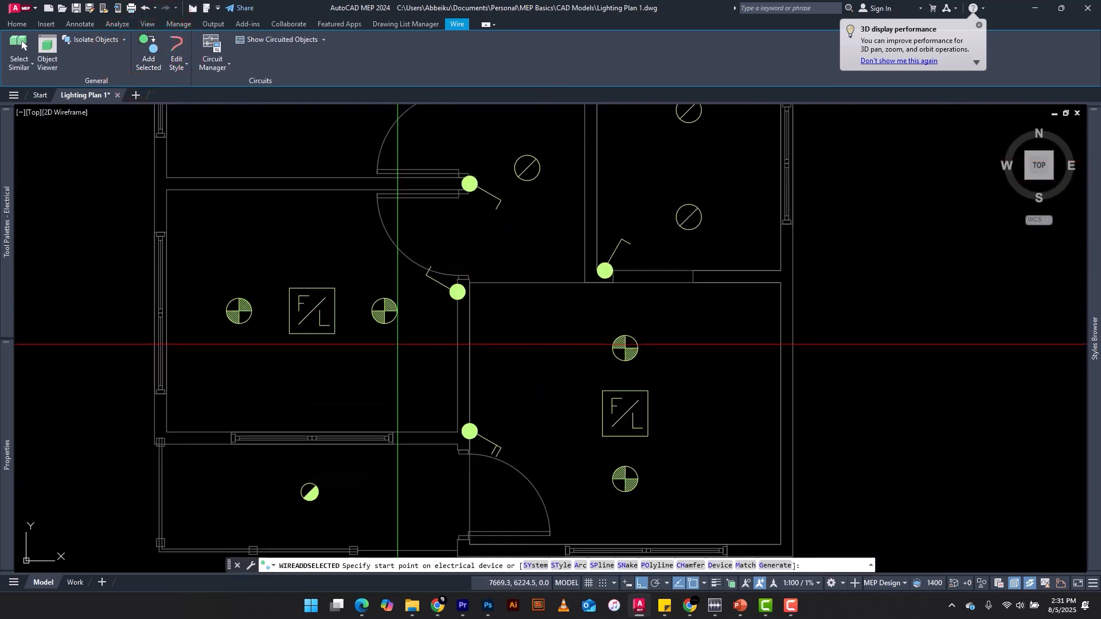
{"action": "scroll", "coordinate": [398, 345], "scroll_direction": "up", "scroll_amount": 2}
{"action": "left_click", "coordinate": [492, 262]}
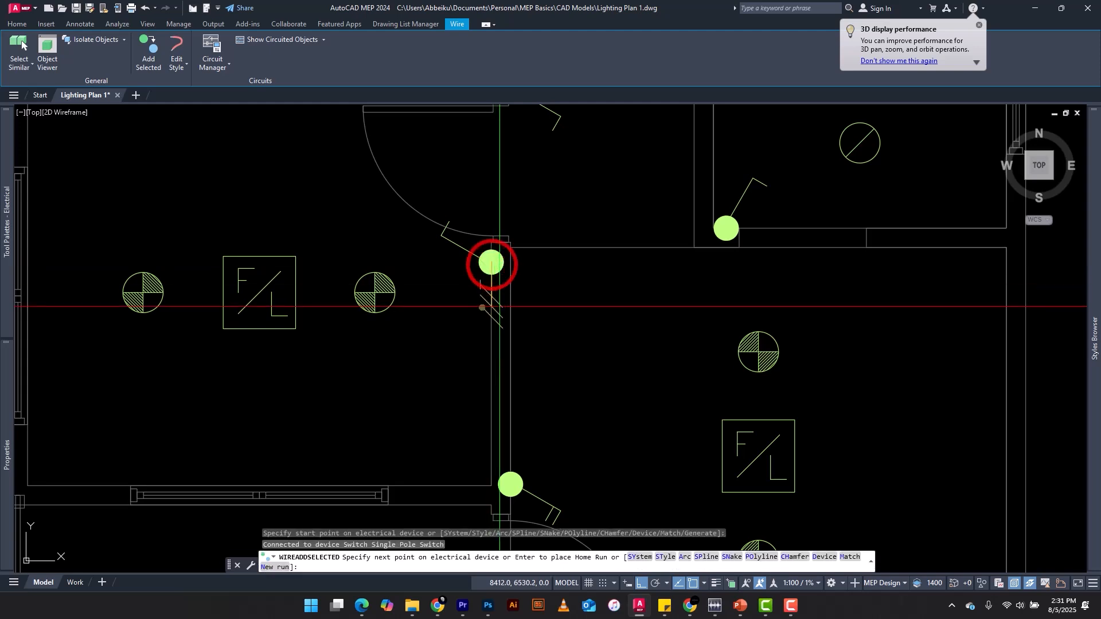
{"action": "scroll", "coordinate": [499, 304], "scroll_direction": "up", "scroll_amount": 4}
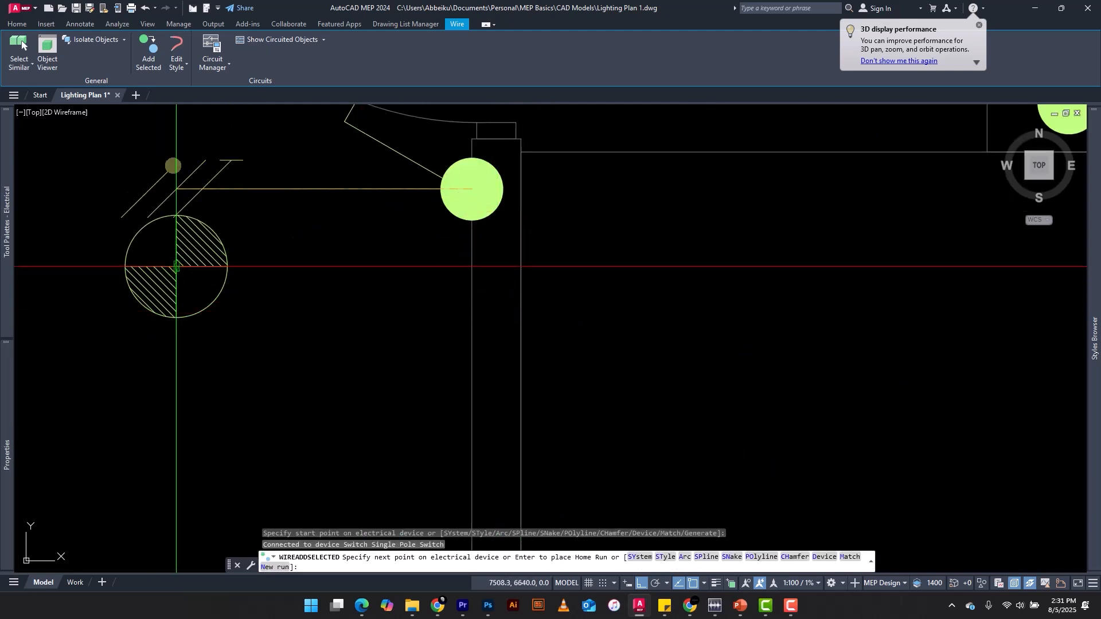
{"action": "left_click", "coordinate": [445, 266]}
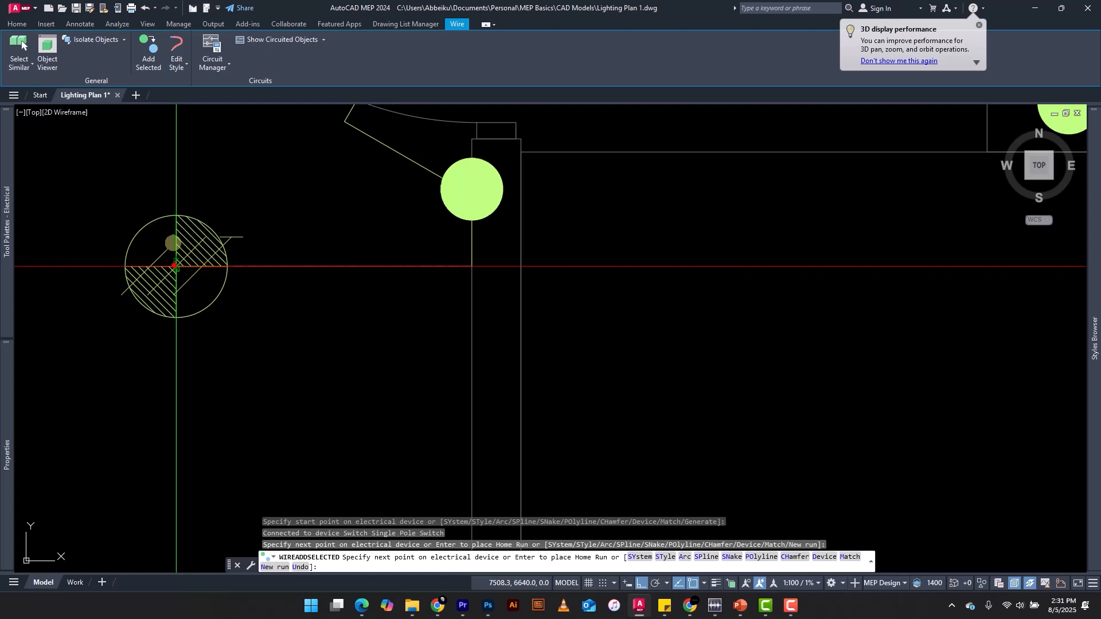
{"action": "left_click", "coordinate": [176, 263]}
Continue the wire run from that down light through the fan-light to the far down light, and end the run there
{"action": "scroll", "coordinate": [172, 266], "scroll_direction": "down", "scroll_amount": 4}
{"action": "scroll", "coordinate": [371, 281], "scroll_direction": "up", "scroll_amount": 4}
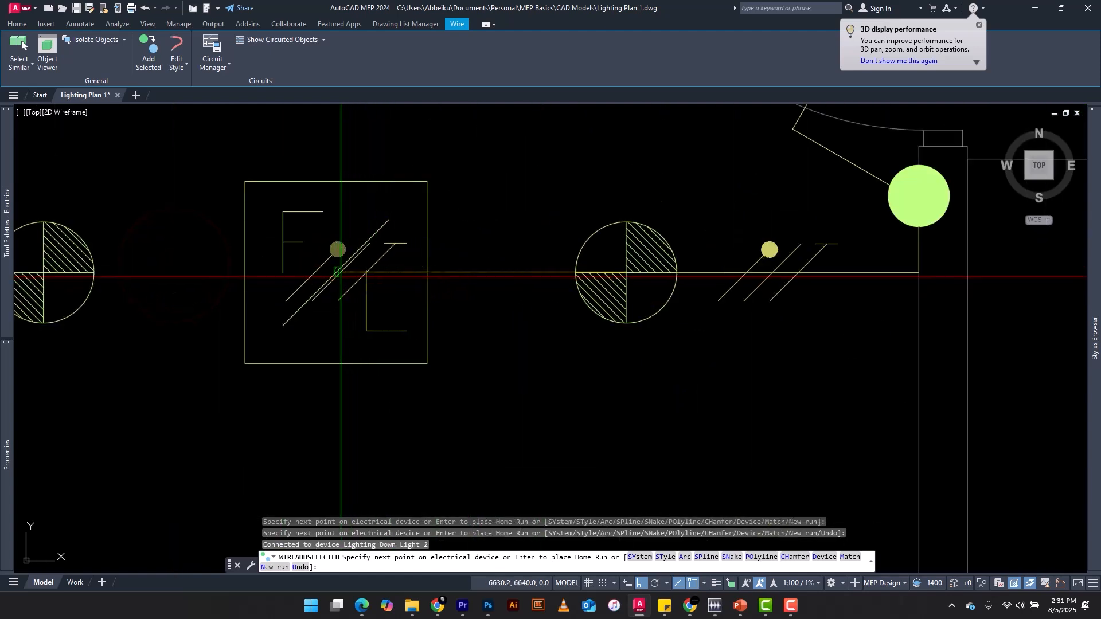
{"action": "left_click", "coordinate": [335, 274]}
{"action": "scroll", "coordinate": [336, 274], "scroll_direction": "down", "scroll_amount": 4}
{"action": "scroll", "coordinate": [335, 286], "scroll_direction": "up", "scroll_amount": 2}
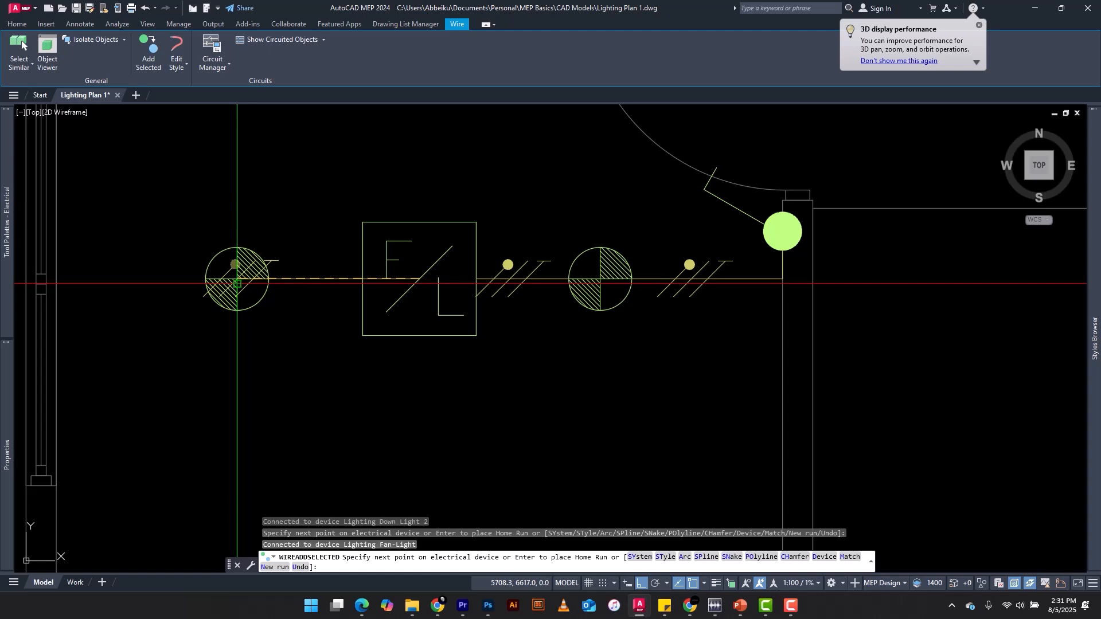
{"action": "left_click", "coordinate": [236, 281]}
{"action": "scroll", "coordinate": [237, 281], "scroll_direction": "up", "scroll_amount": 4}
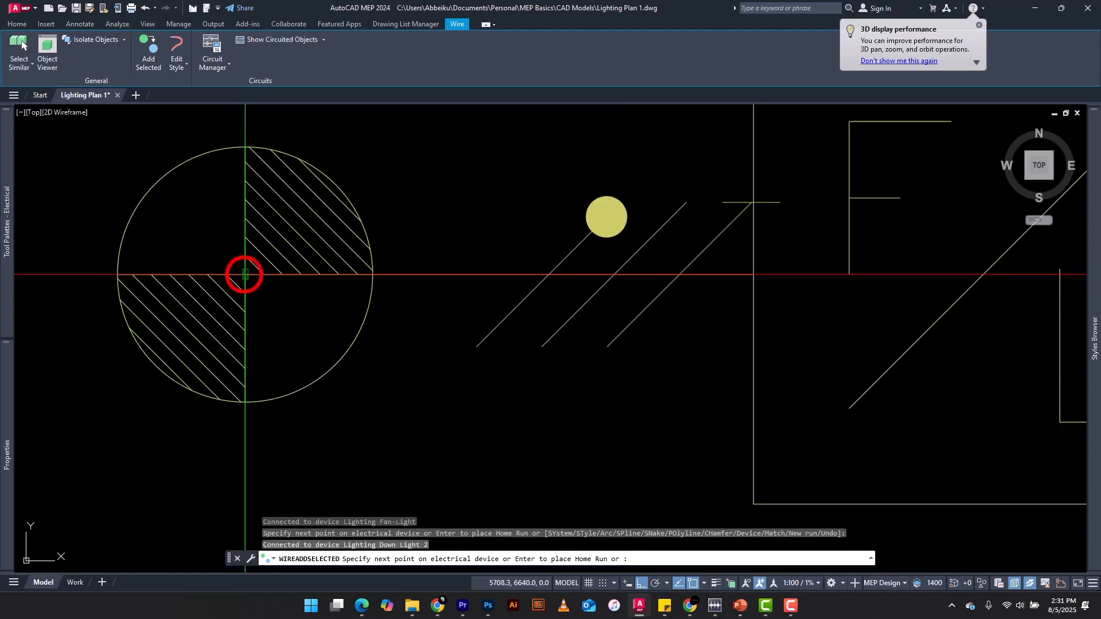
{"action": "scroll", "coordinate": [245, 274], "scroll_direction": "down", "scroll_amount": 5}
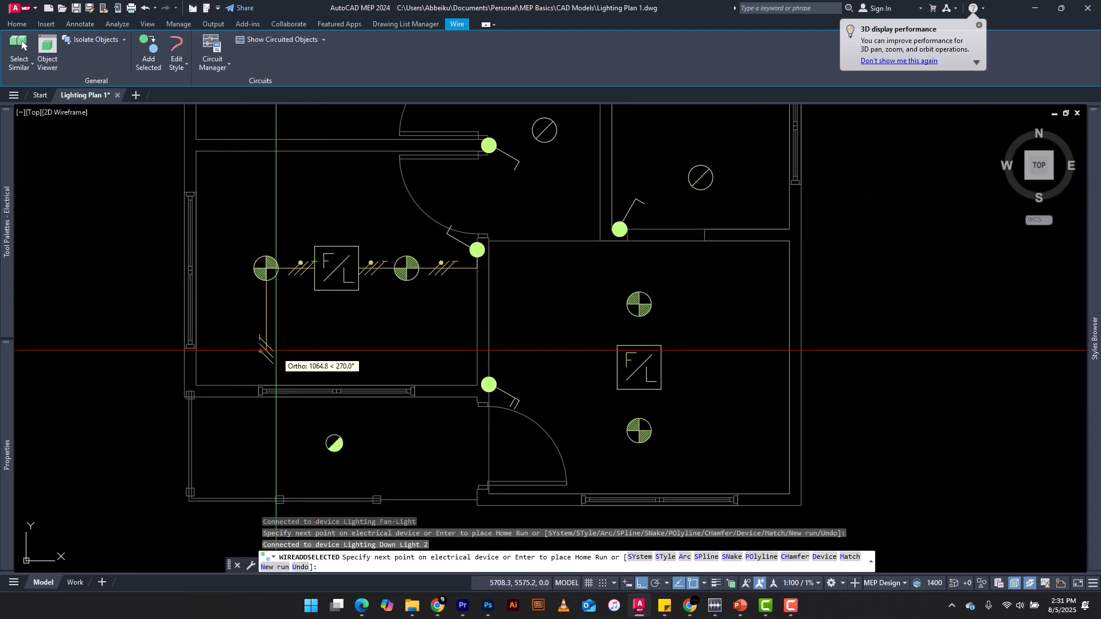
{"action": "scroll", "coordinate": [349, 305], "scroll_direction": "down", "scroll_amount": 2}
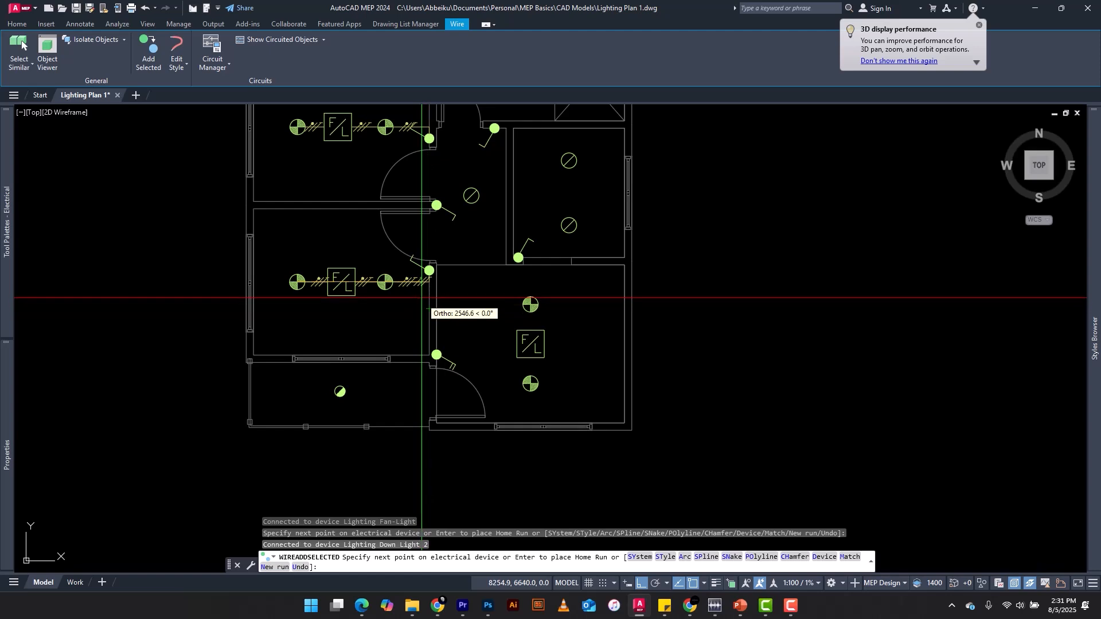
{"action": "key", "text": "Escape"}
{"action": "key", "text": "Escape"}
{"action": "key", "text": "Escape"}
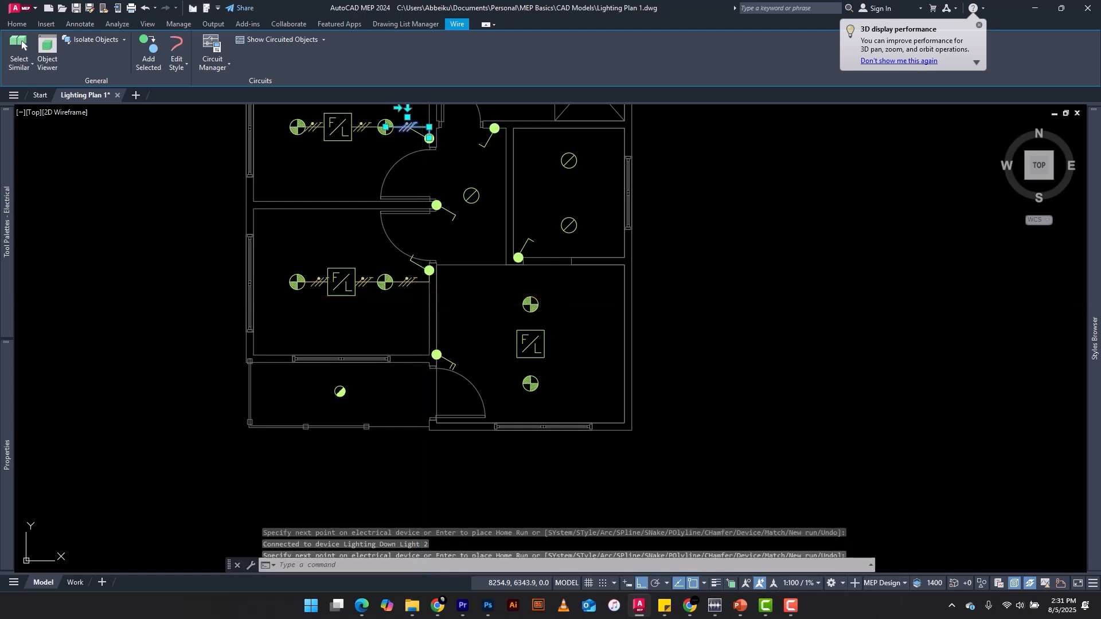
{"action": "scroll", "coordinate": [430, 363], "scroll_direction": "up", "scroll_amount": 7}
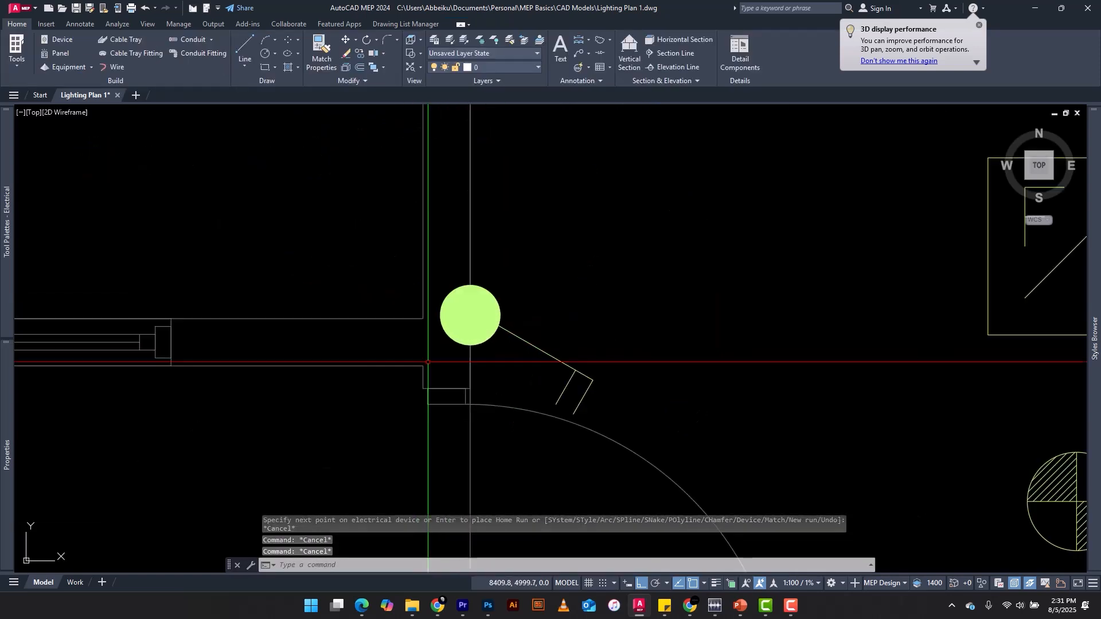
{"action": "key", "text": "space"}
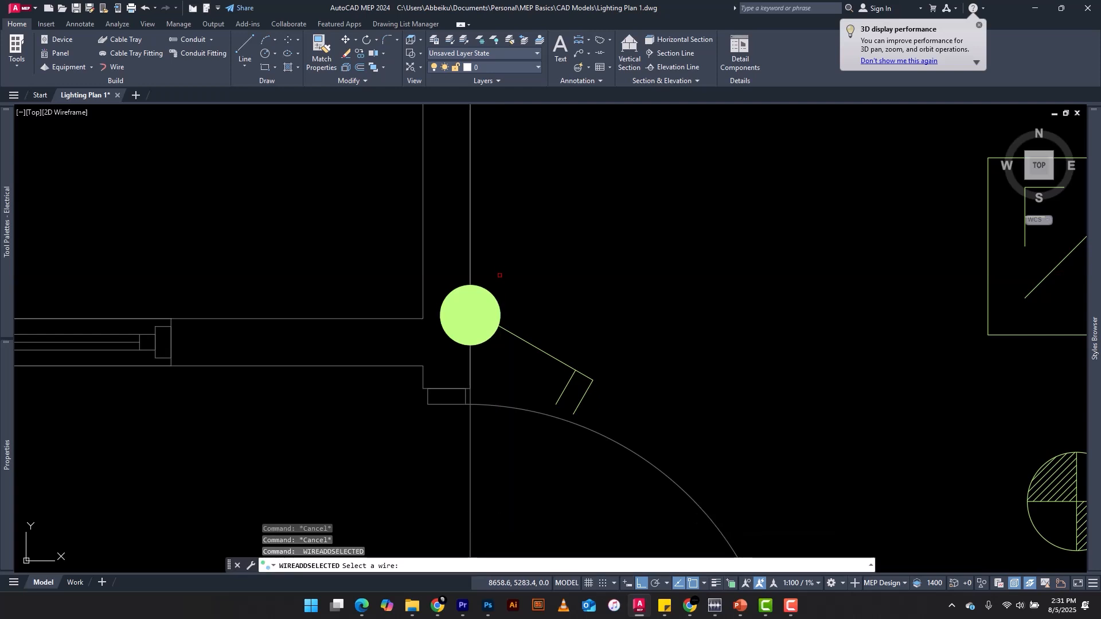
{"action": "scroll", "coordinate": [354, 314], "scroll_direction": "down", "scroll_amount": 5}
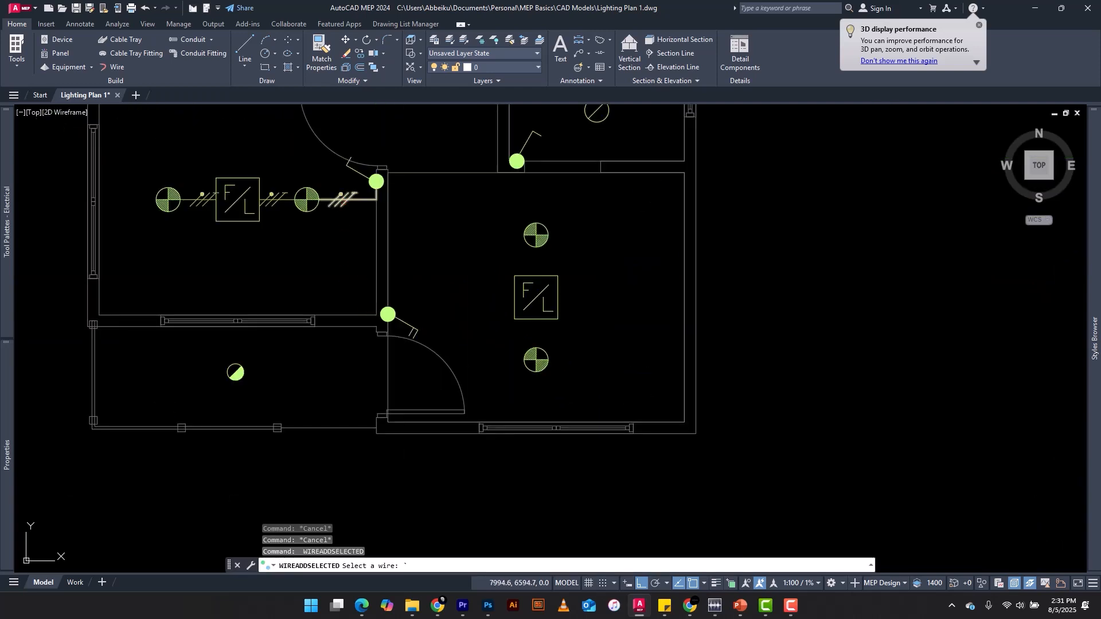
{"action": "key", "text": "Escape"}
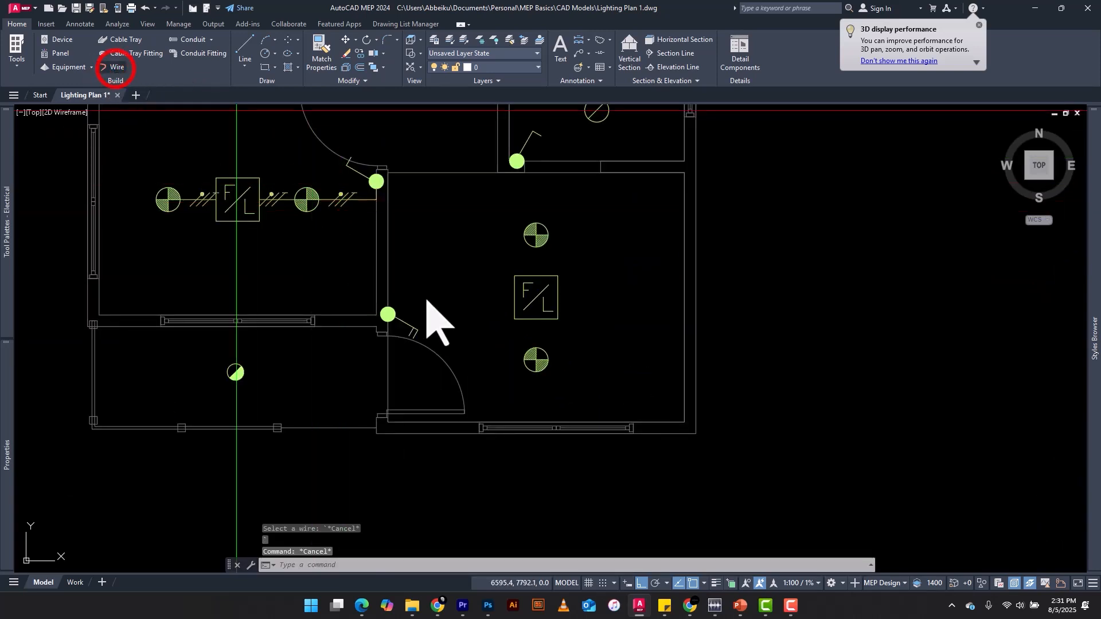
Draw a wire with the Wire tool from the double pole switch straight down and across to the emergency down light
{"action": "scroll", "coordinate": [379, 331], "scroll_direction": "up", "scroll_amount": 6}
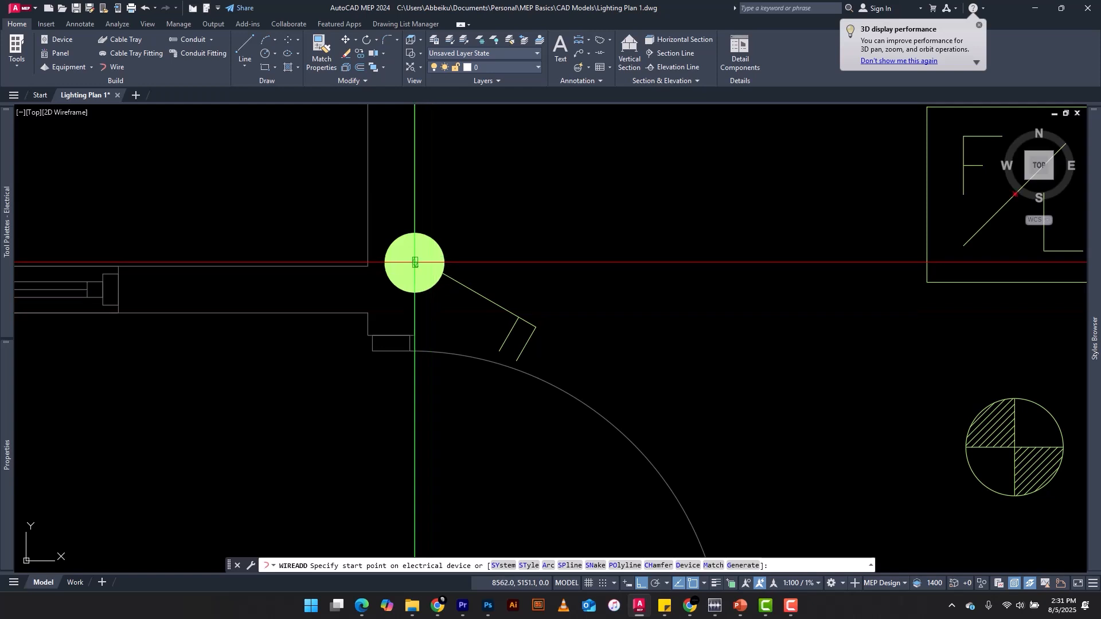
{"action": "scroll", "coordinate": [415, 262], "scroll_direction": "up", "scroll_amount": 6}
{"action": "scroll", "coordinate": [413, 261], "scroll_direction": "down", "scroll_amount": 1}
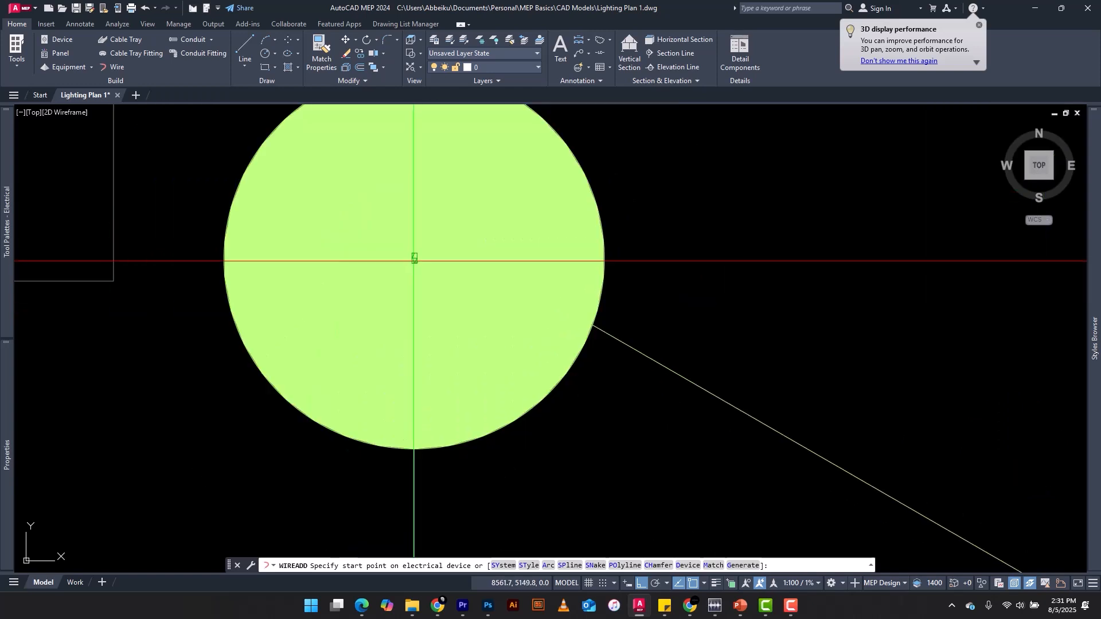
{"action": "left_click", "coordinate": [414, 259]}
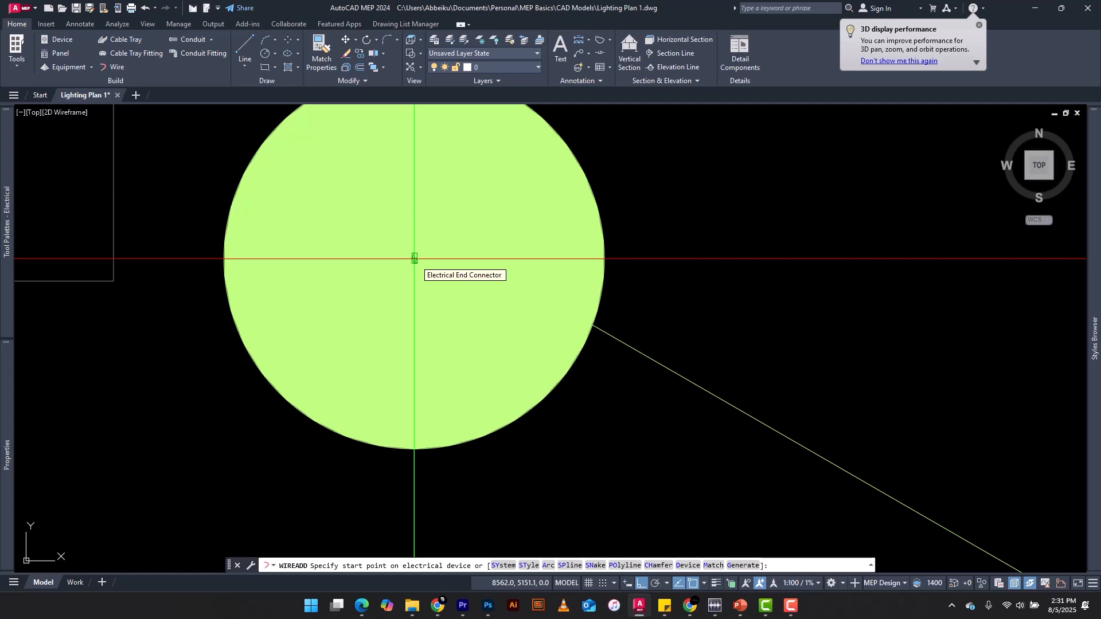
{"action": "left_click", "coordinate": [414, 259]}
{"action": "scroll", "coordinate": [415, 258], "scroll_direction": "down", "scroll_amount": 4}
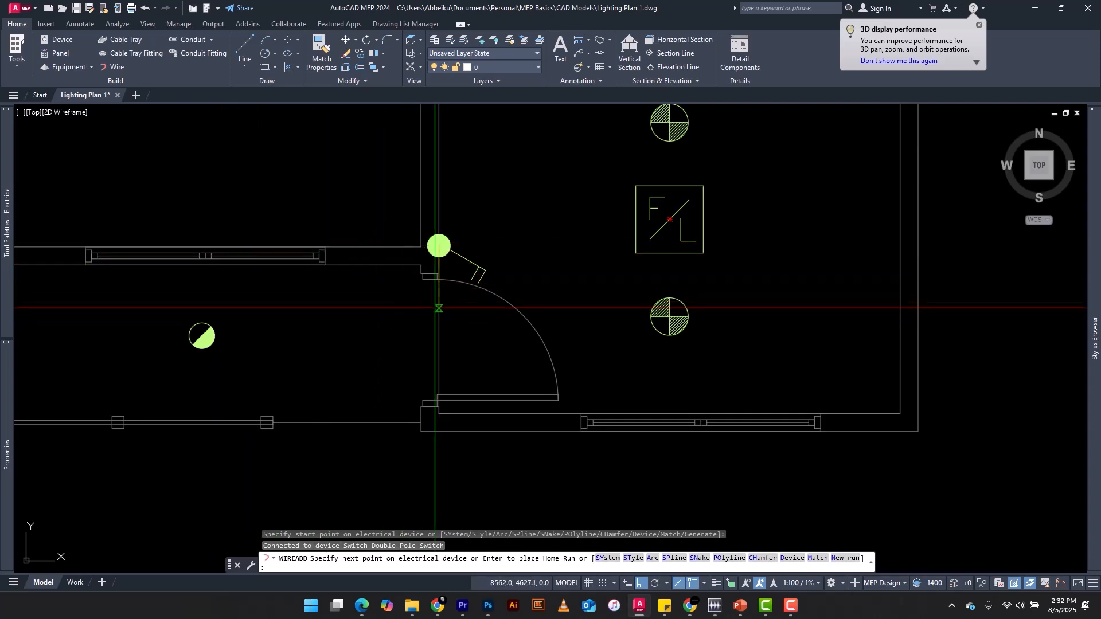
{"action": "scroll", "coordinate": [431, 311], "scroll_direction": "up", "scroll_amount": 2}
{"action": "scroll", "coordinate": [441, 311], "scroll_direction": "down", "scroll_amount": 2}
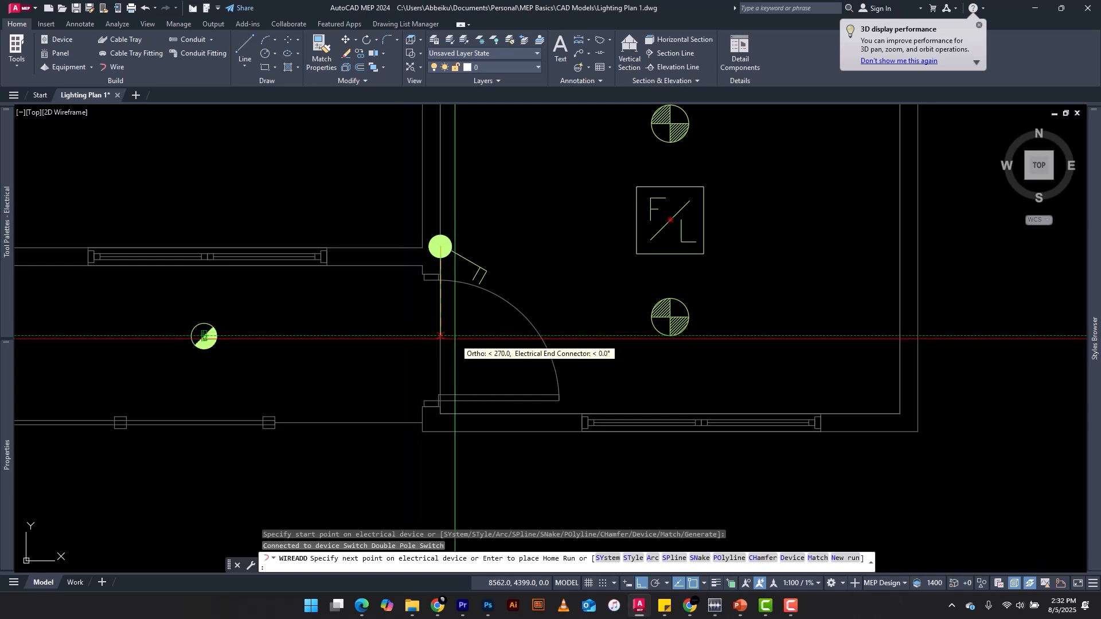
{"action": "left_click", "coordinate": [441, 336]}
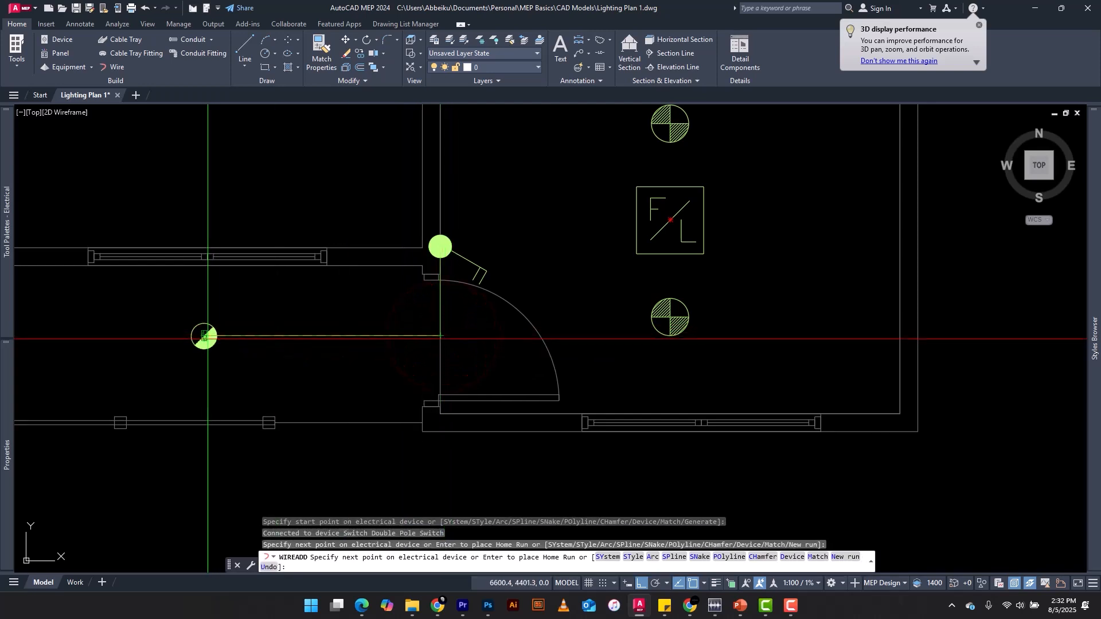
{"action": "left_click", "coordinate": [205, 336]}
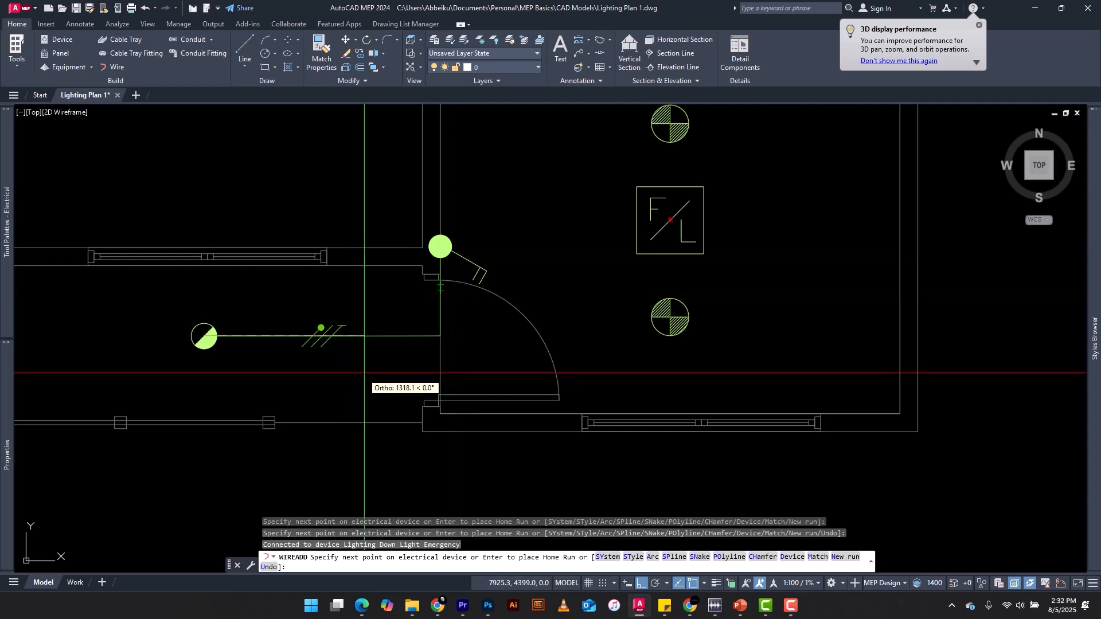
{"action": "key", "text": "Escape"}
Delete the wire between the double pole switch and the emergency down light
{"action": "scroll", "coordinate": [418, 332], "scroll_direction": "down", "scroll_amount": 5}
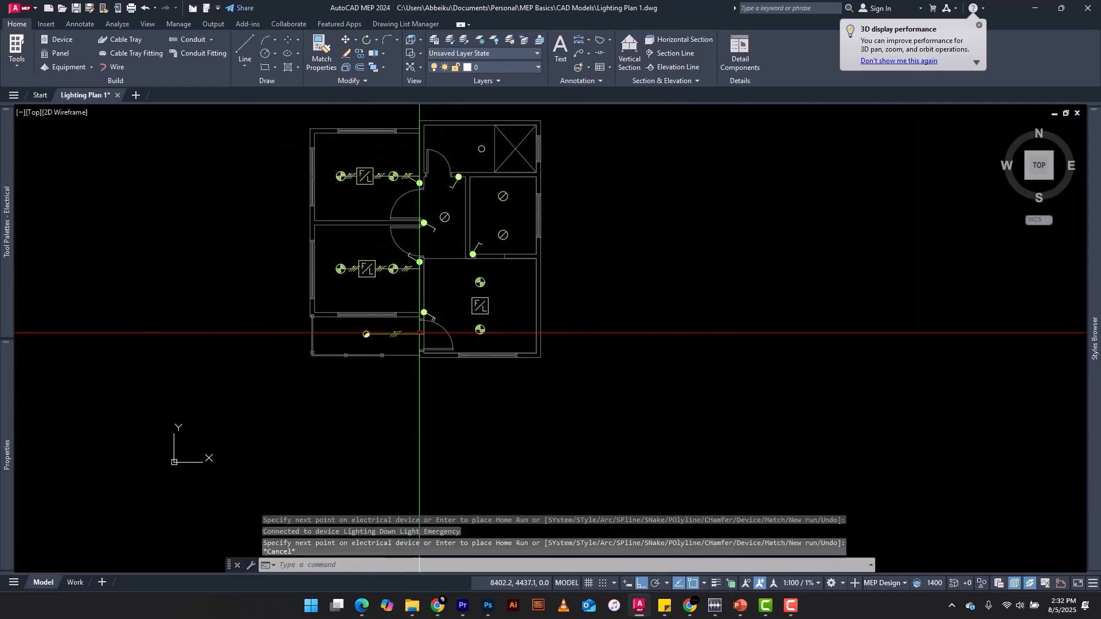
{"action": "scroll", "coordinate": [436, 335], "scroll_direction": "up", "scroll_amount": 5}
{"action": "scroll", "coordinate": [396, 301], "scroll_direction": "up", "scroll_amount": 4}
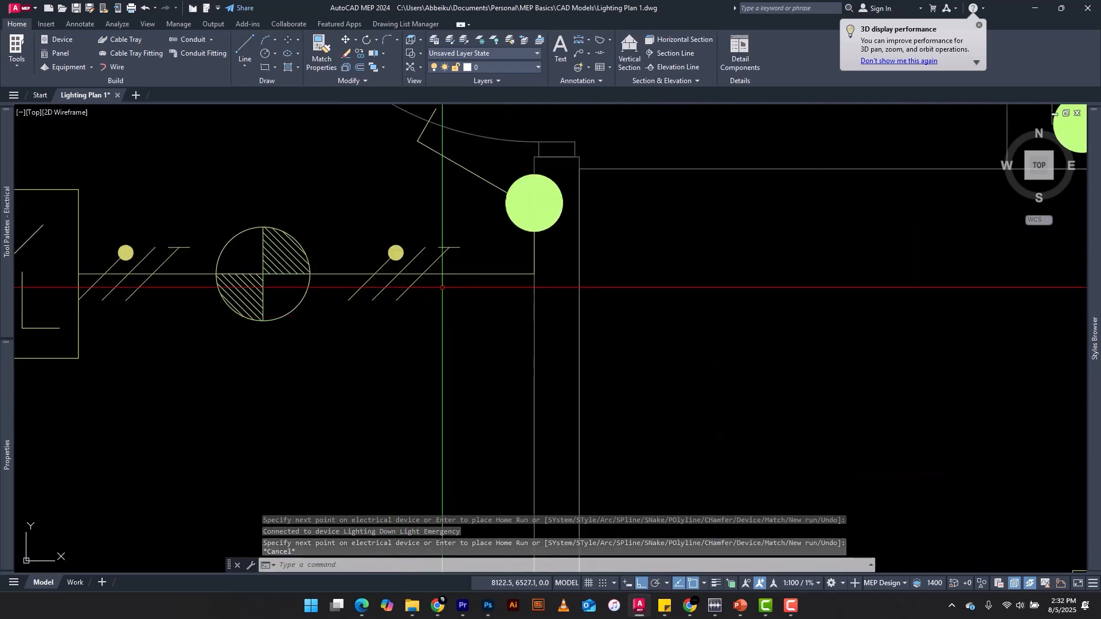
{"action": "scroll", "coordinate": [402, 327], "scroll_direction": "down", "scroll_amount": 8}
{"action": "scroll", "coordinate": [434, 351], "scroll_direction": "up", "scroll_amount": 4}
{"action": "left_click", "coordinate": [430, 333]}
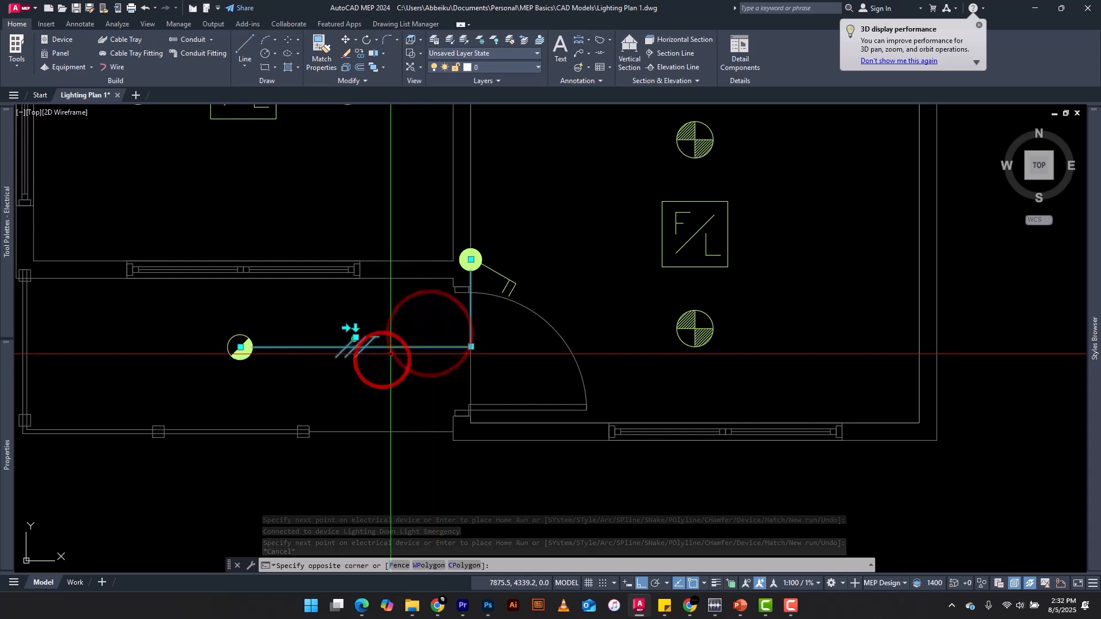
{"action": "left_click", "coordinate": [391, 354]}
{"action": "key", "text": "Delete"}
Add a wire matching the bedroom's ticked wire from the double pole switch, routed with one corner to the emergency down light, and end the run
{"action": "scroll", "coordinate": [337, 182], "scroll_direction": "down", "scroll_amount": 2}
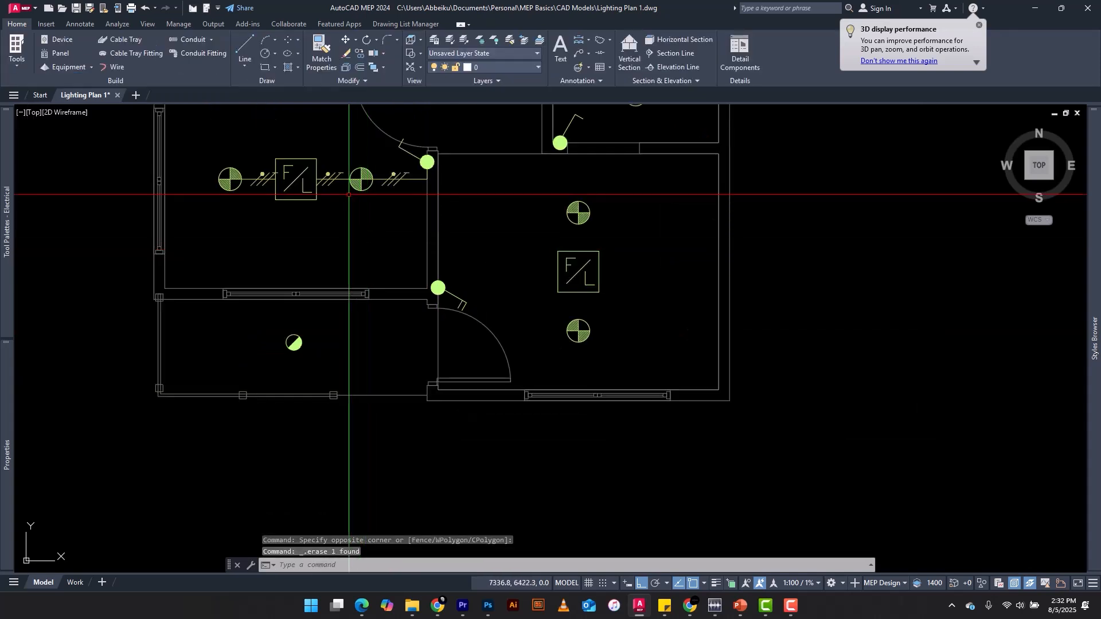
{"action": "scroll", "coordinate": [337, 178], "scroll_direction": "up", "scroll_amount": 6}
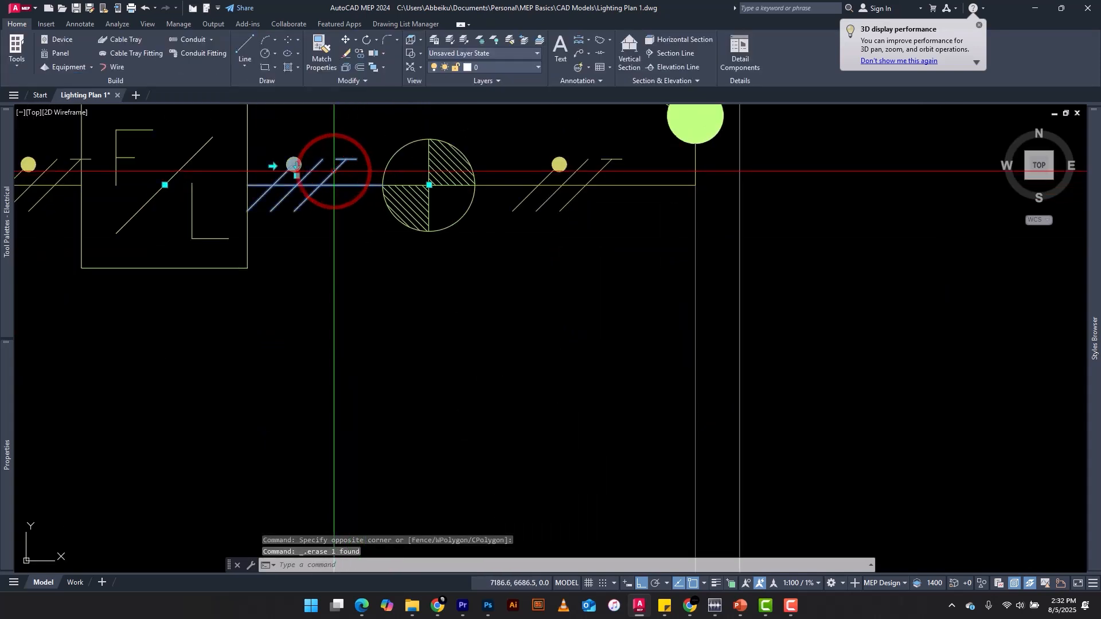
{"action": "right_click", "coordinate": [334, 171]}
{"action": "left_click", "coordinate": [148, 52]}
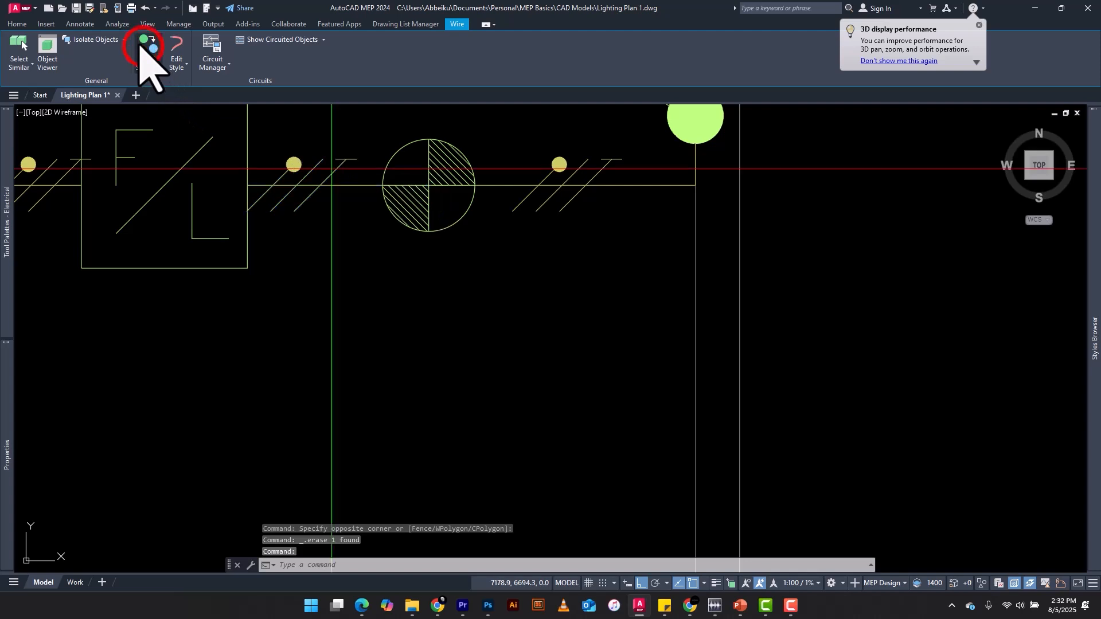
{"action": "scroll", "coordinate": [476, 230], "scroll_direction": "down", "scroll_amount": 5}
{"action": "scroll", "coordinate": [481, 324], "scroll_direction": "up", "scroll_amount": 4}
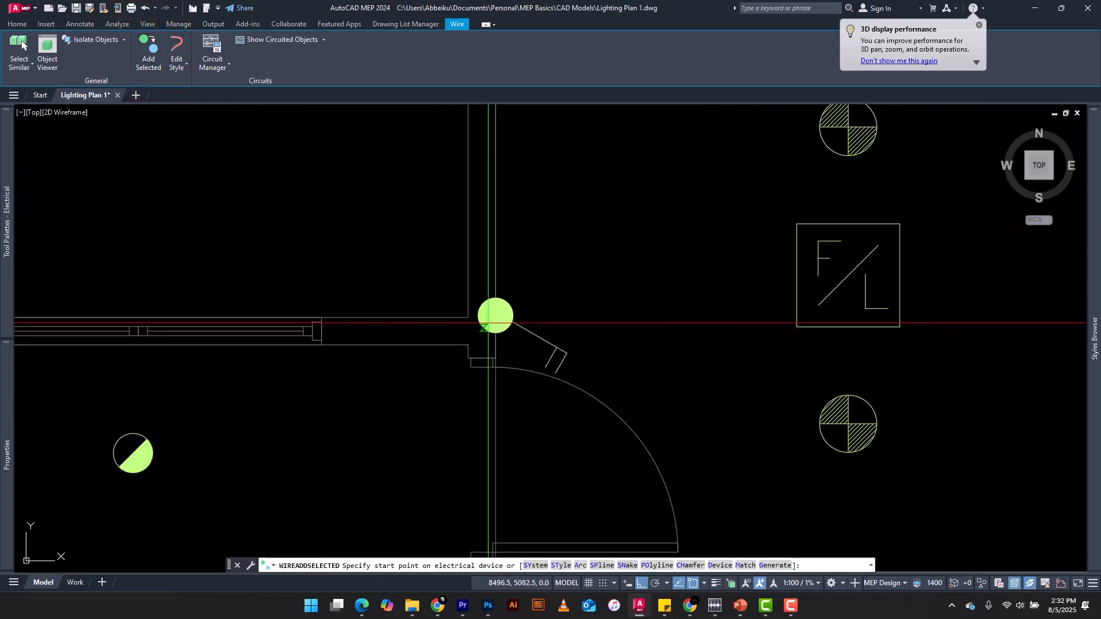
{"action": "left_click", "coordinate": [496, 315]}
{"action": "scroll", "coordinate": [494, 344], "scroll_direction": "down", "scroll_amount": 3}
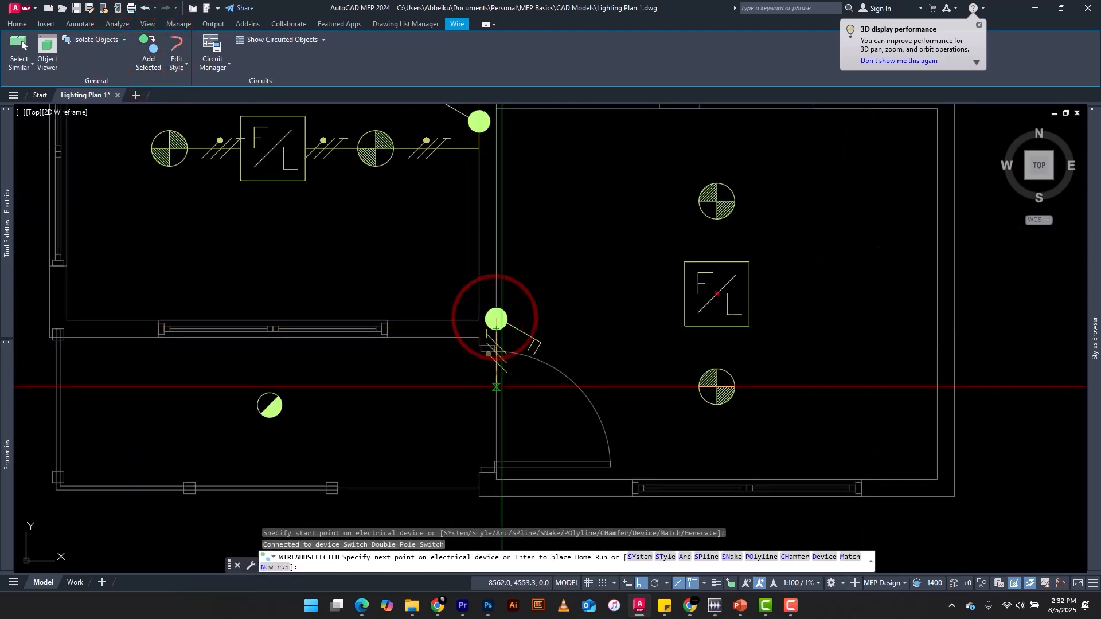
{"action": "scroll", "coordinate": [493, 367], "scroll_direction": "up", "scroll_amount": 3}
{"action": "scroll", "coordinate": [461, 392], "scroll_direction": "down", "scroll_amount": 3}
{"action": "scroll", "coordinate": [488, 396], "scroll_direction": "up", "scroll_amount": 3}
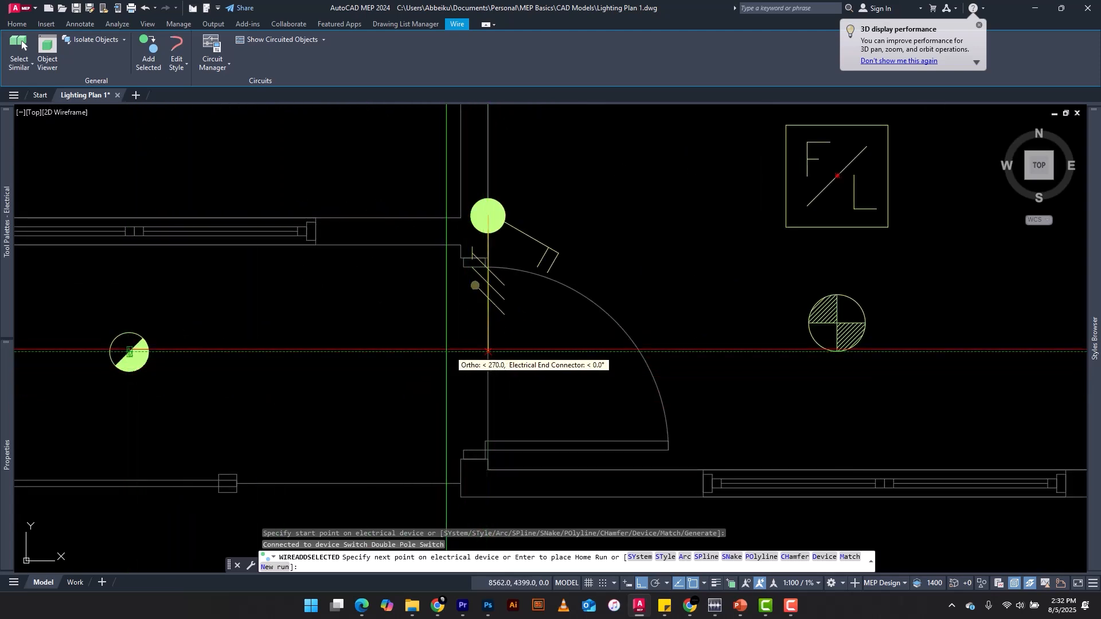
{"action": "left_click", "coordinate": [479, 352]}
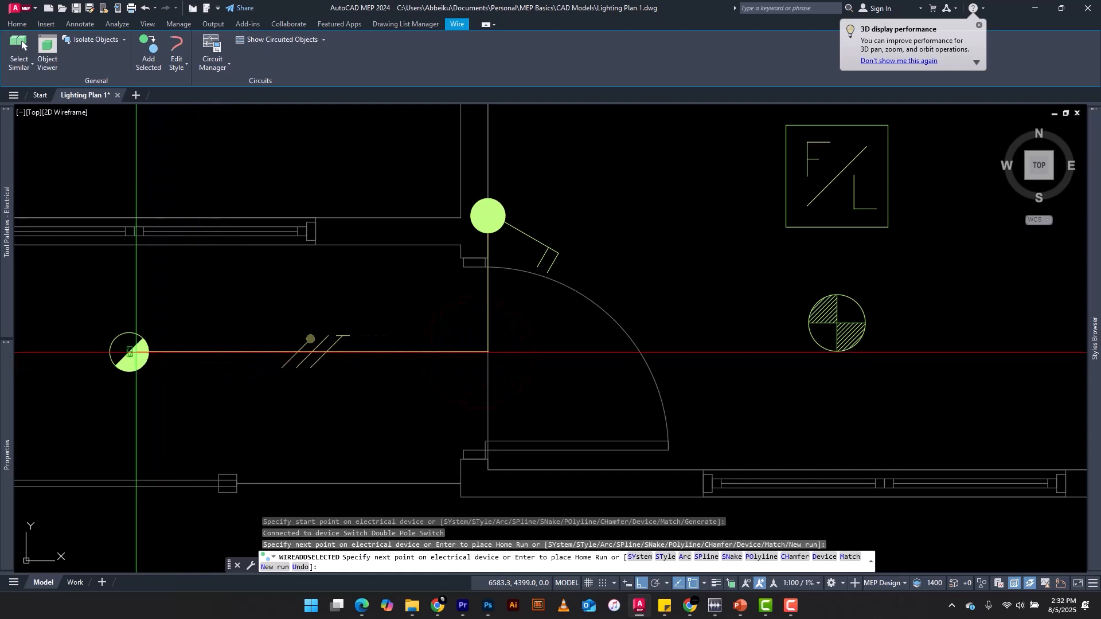
{"action": "left_click", "coordinate": [129, 352]}
{"action": "scroll", "coordinate": [358, 314], "scroll_direction": "down", "scroll_amount": 4}
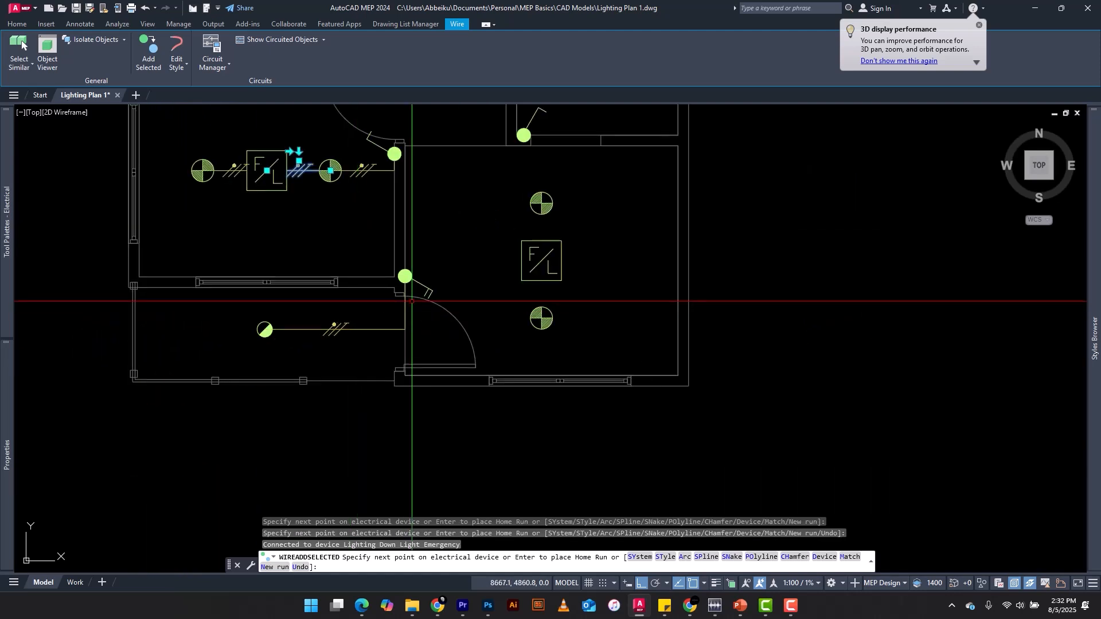
{"action": "scroll", "coordinate": [412, 301], "scroll_direction": "up", "scroll_amount": 4}
{"action": "key", "text": "Escape"}
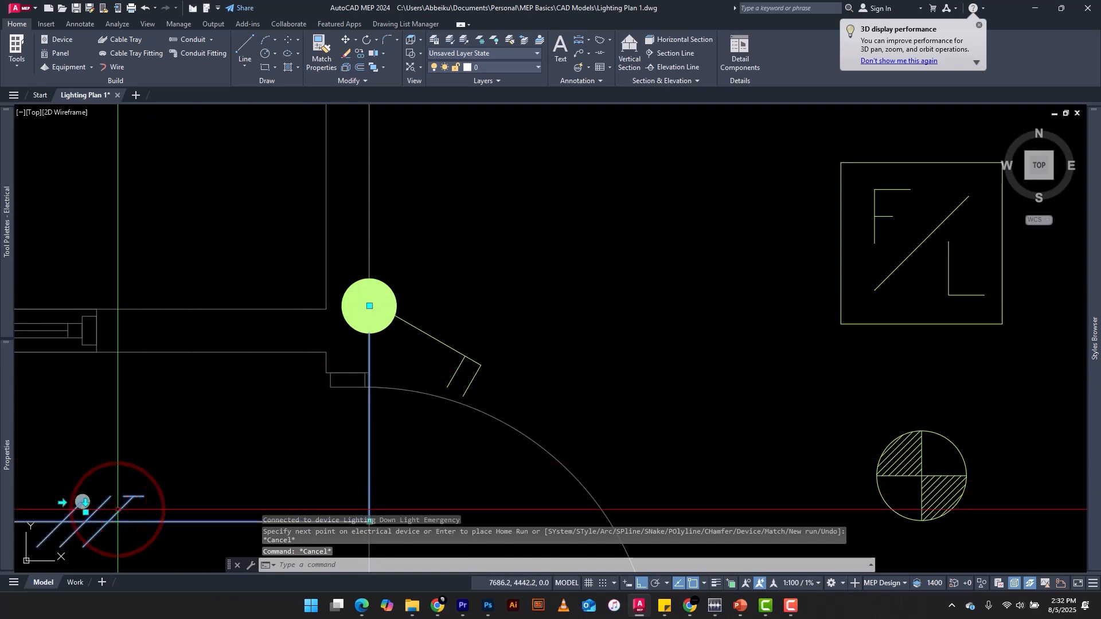
Add another matching wire from the double pole switch, routed with two corners past the door swing to the room's nearest down light
{"action": "left_click", "coordinate": [147, 41]}
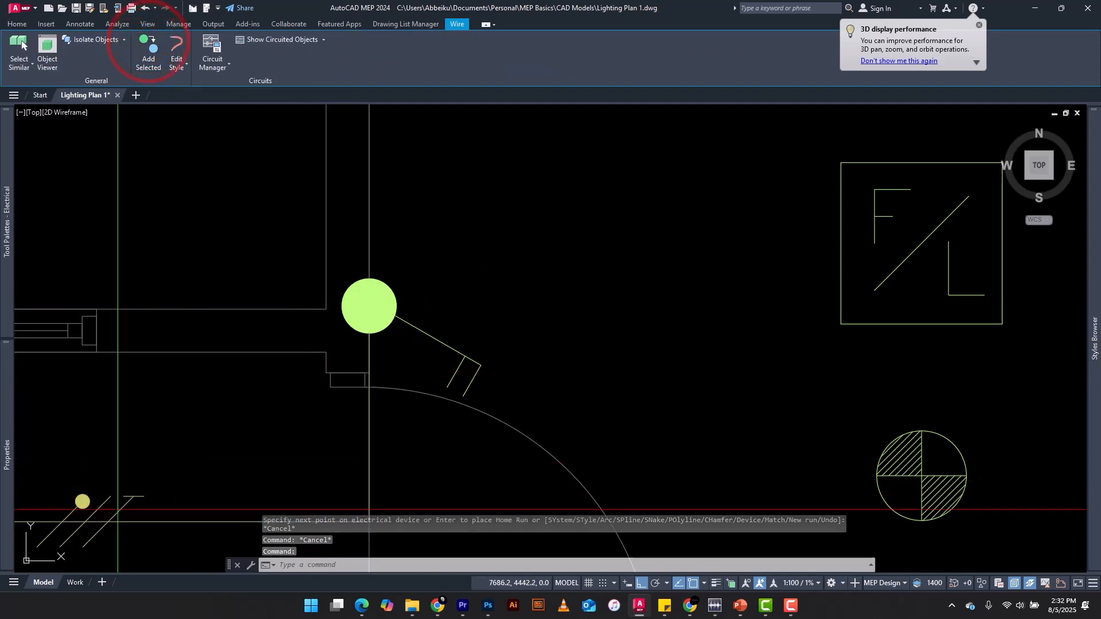
{"action": "left_click", "coordinate": [368, 308]}
{"action": "scroll", "coordinate": [369, 306], "scroll_direction": "down", "scroll_amount": 3}
{"action": "middle_click_drag", "start_coordinate": [455, 304], "coordinate": [413, 315]}
{"action": "scroll", "coordinate": [474, 317], "scroll_direction": "up", "scroll_amount": 2}
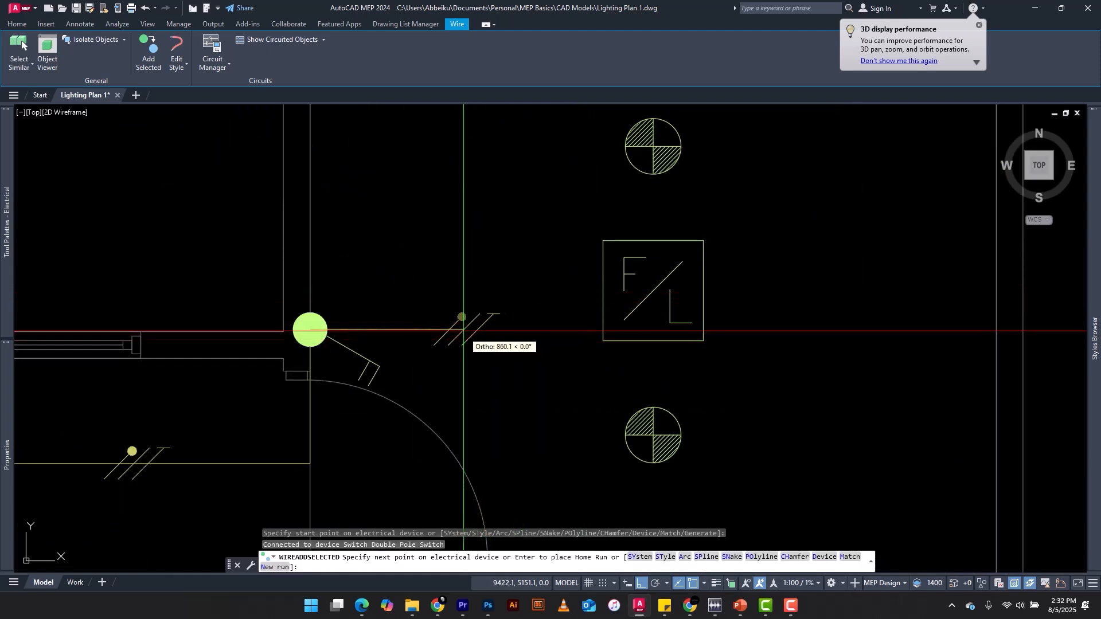
{"action": "left_click", "coordinate": [484, 331]}
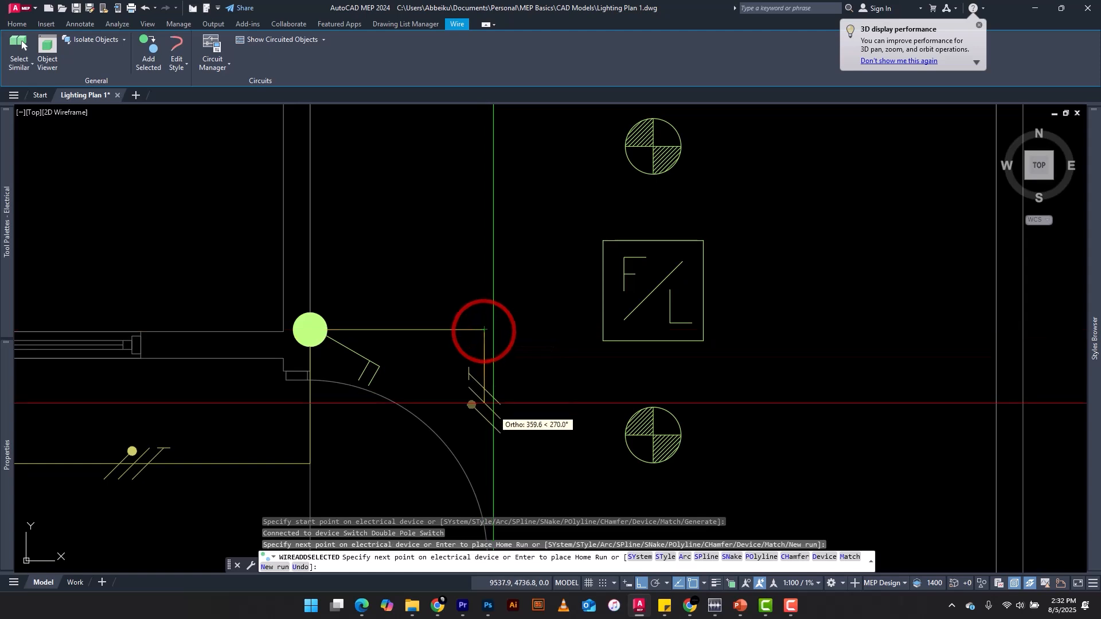
{"action": "scroll", "coordinate": [499, 413], "scroll_direction": "down", "scroll_amount": 2}
{"action": "scroll", "coordinate": [511, 426], "scroll_direction": "up", "scroll_amount": 4}
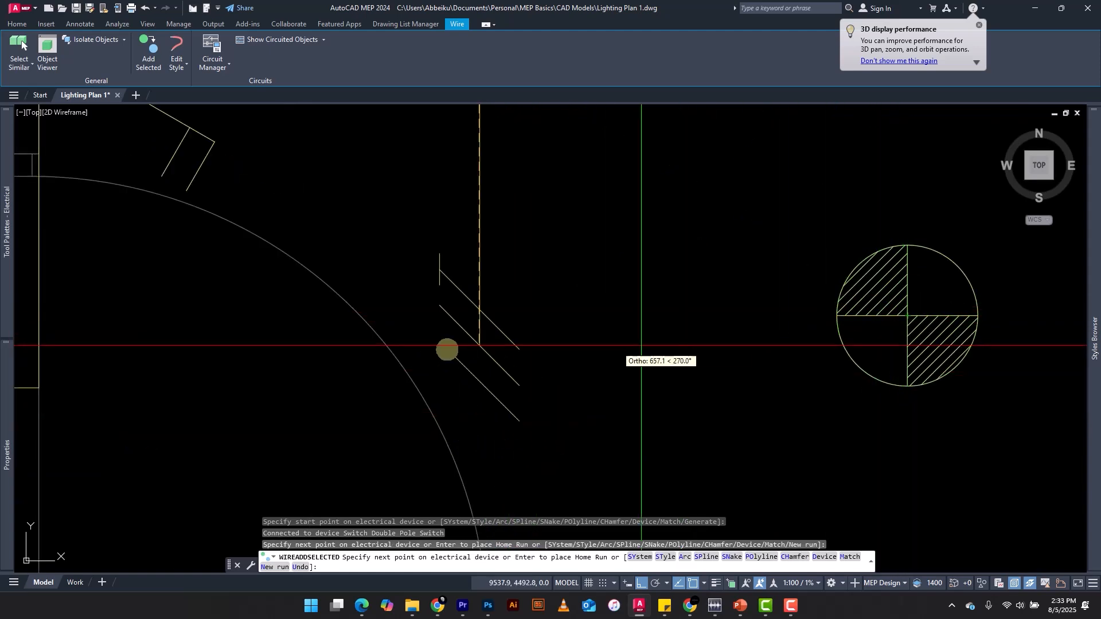
{"action": "left_click", "coordinate": [480, 316]}
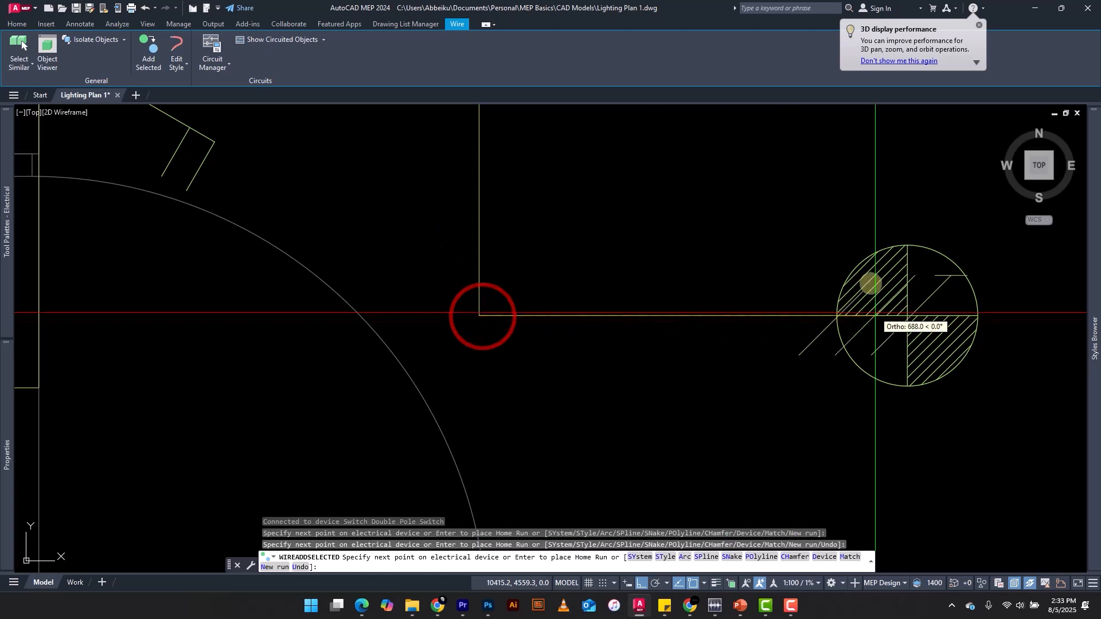
{"action": "left_click", "coordinate": [897, 316]}
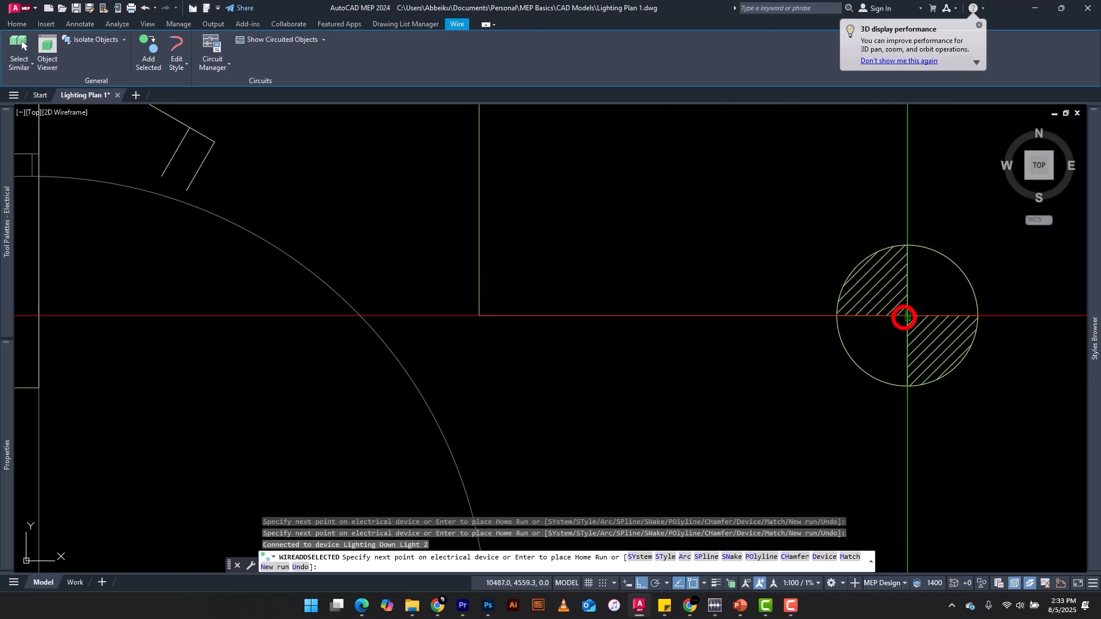
Continue the wire run from that down light through the fan-light to the upper down light, and end the run there
{"action": "scroll", "coordinate": [901, 315], "scroll_direction": "down", "scroll_amount": 5}
{"action": "scroll", "coordinate": [902, 315], "scroll_direction": "up", "scroll_amount": 3}
{"action": "scroll", "coordinate": [713, 300], "scroll_direction": "up", "scroll_amount": 2}
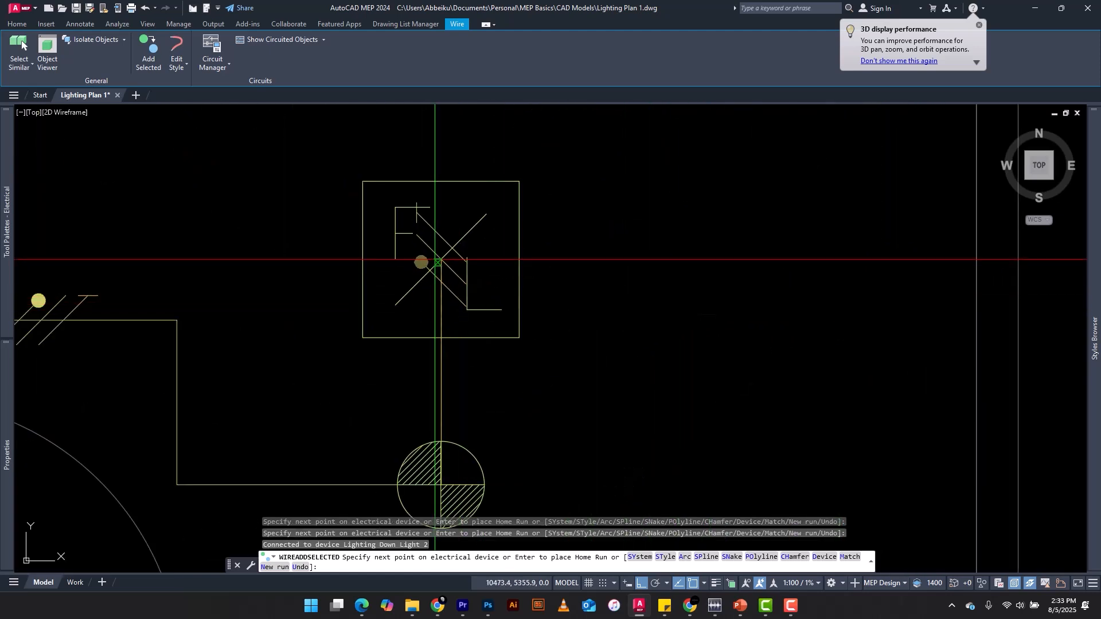
{"action": "left_click", "coordinate": [441, 257]}
{"action": "scroll", "coordinate": [455, 253], "scroll_direction": "down", "scroll_amount": 3}
{"action": "scroll", "coordinate": [457, 175], "scroll_direction": "up", "scroll_amount": 3}
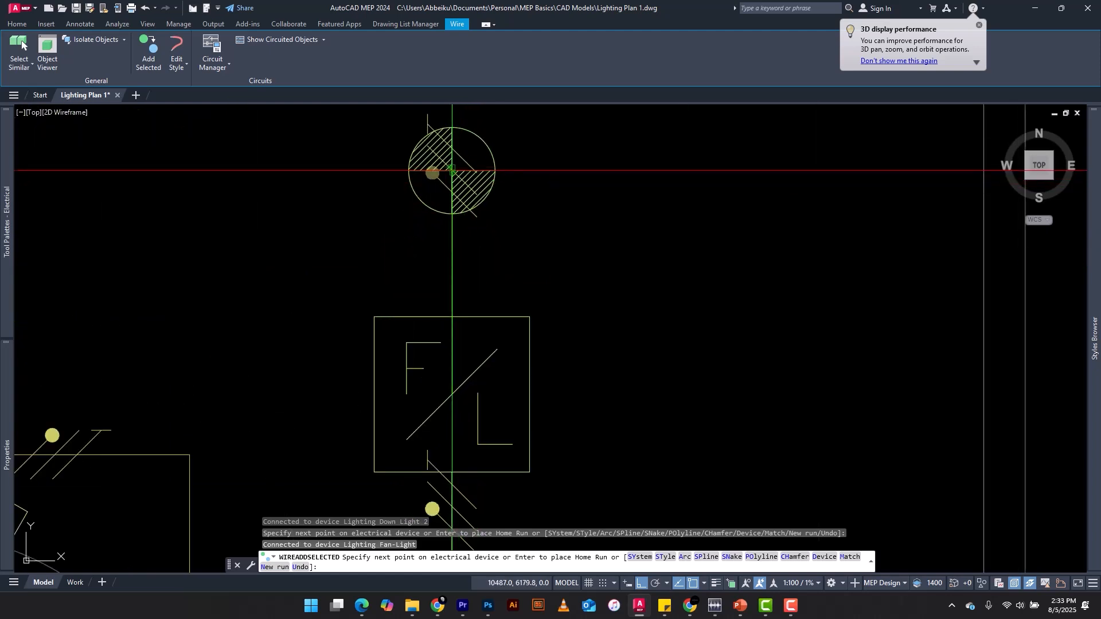
{"action": "left_click", "coordinate": [450, 167]}
{"action": "scroll", "coordinate": [450, 168], "scroll_direction": "down", "scroll_amount": 5}
{"action": "scroll", "coordinate": [565, 239], "scroll_direction": "up", "scroll_amount": 6}
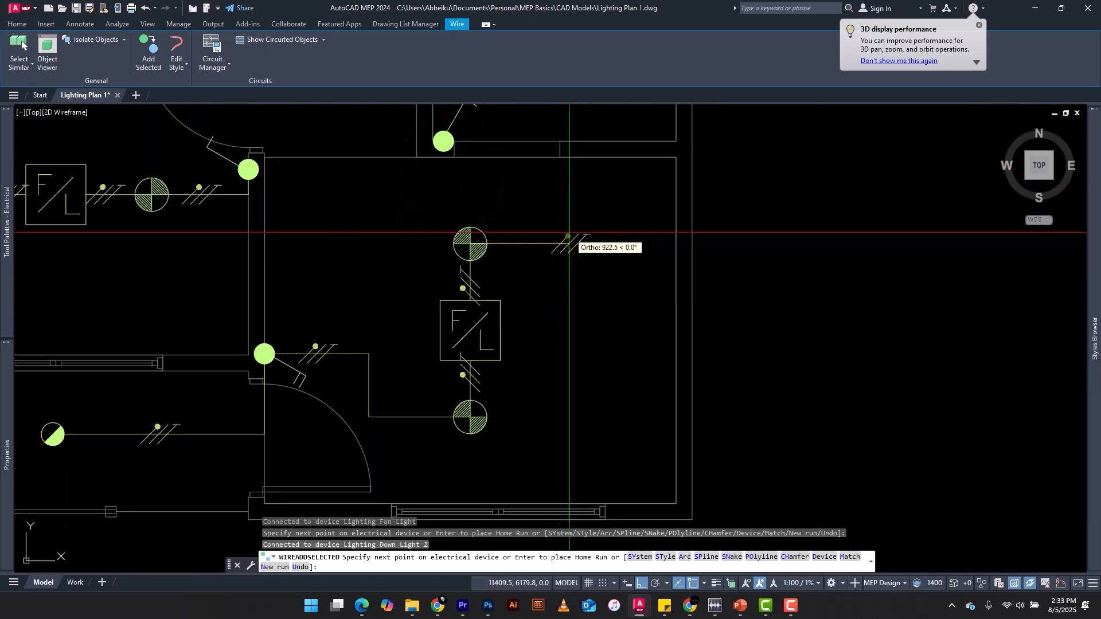
{"action": "key", "text": "Escape"}
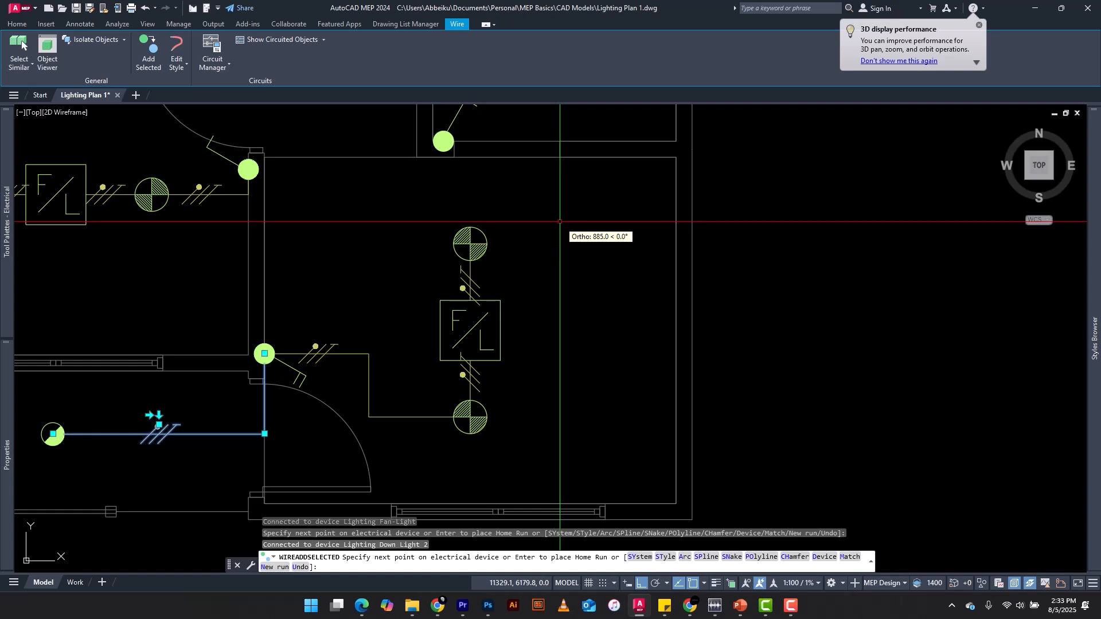
{"action": "scroll", "coordinate": [560, 221], "scroll_direction": "down", "scroll_amount": 6}
{"action": "key", "text": "Escape"}
{"action": "key", "text": "Escape"}
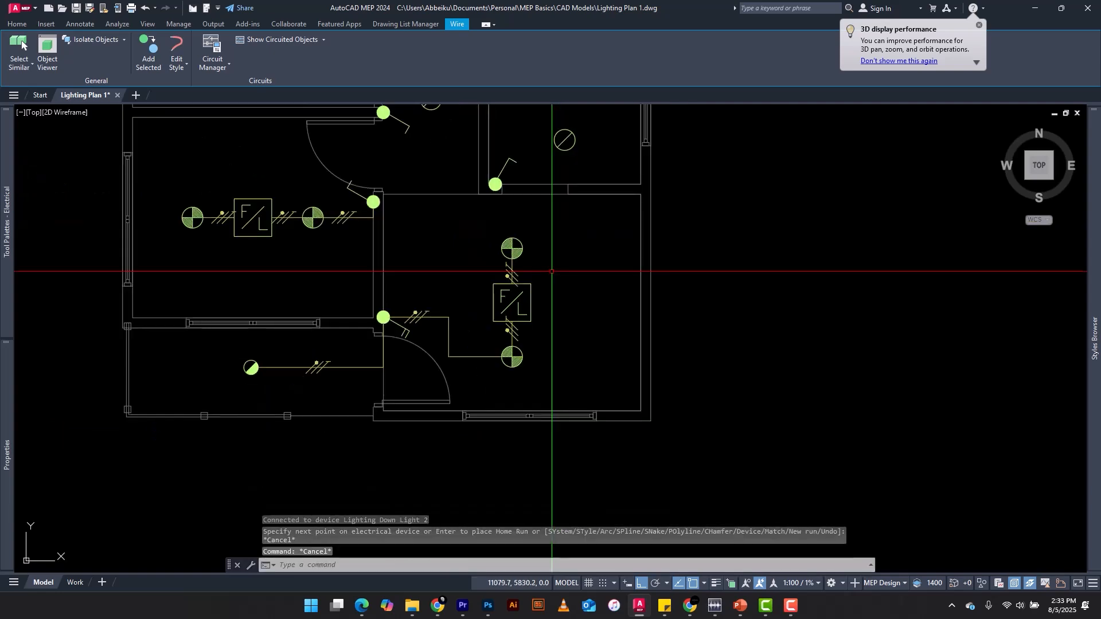
Add a matching wire from the hallway's single pole switch between the two bedroom doors, routed with a corner to the hallway down light
{"action": "scroll", "coordinate": [454, 269], "scroll_direction": "up", "scroll_amount": 6}
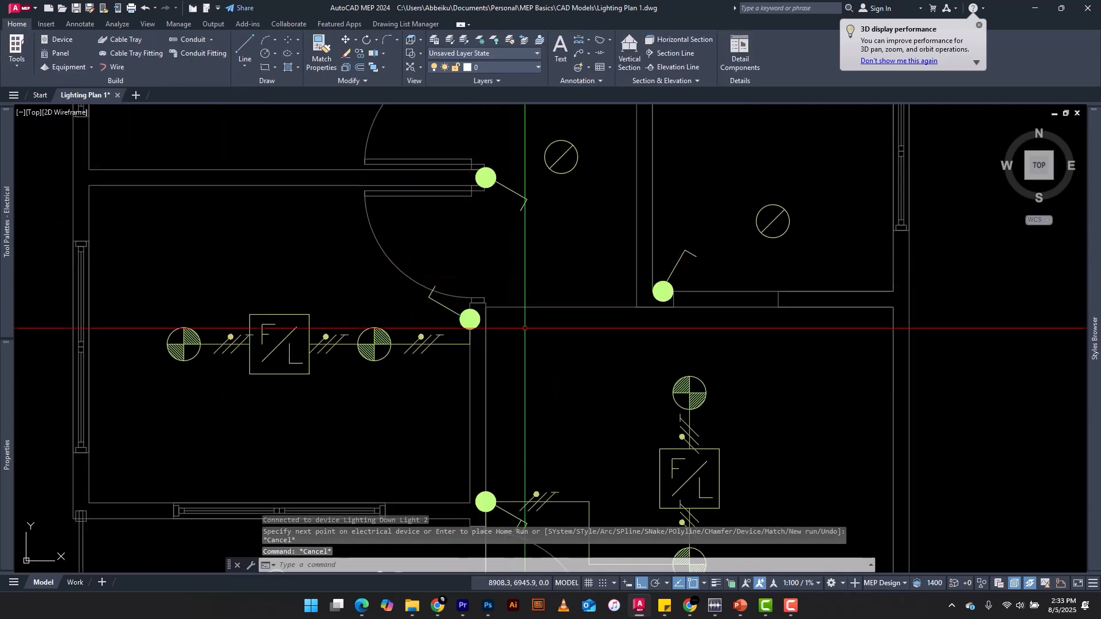
{"action": "scroll", "coordinate": [597, 229], "scroll_direction": "down", "scroll_amount": 6}
{"action": "scroll", "coordinate": [588, 243], "scroll_direction": "up", "scroll_amount": 6}
{"action": "scroll", "coordinate": [588, 243], "scroll_direction": "down", "scroll_amount": 3}
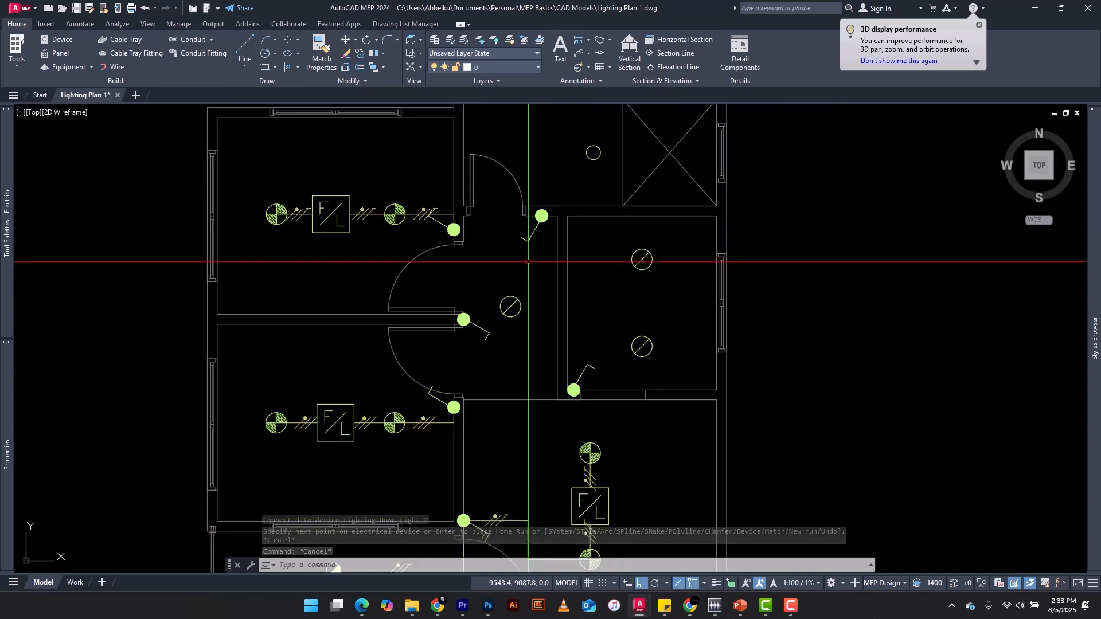
{"action": "scroll", "coordinate": [454, 328], "scroll_direction": "up", "scroll_amount": 2}
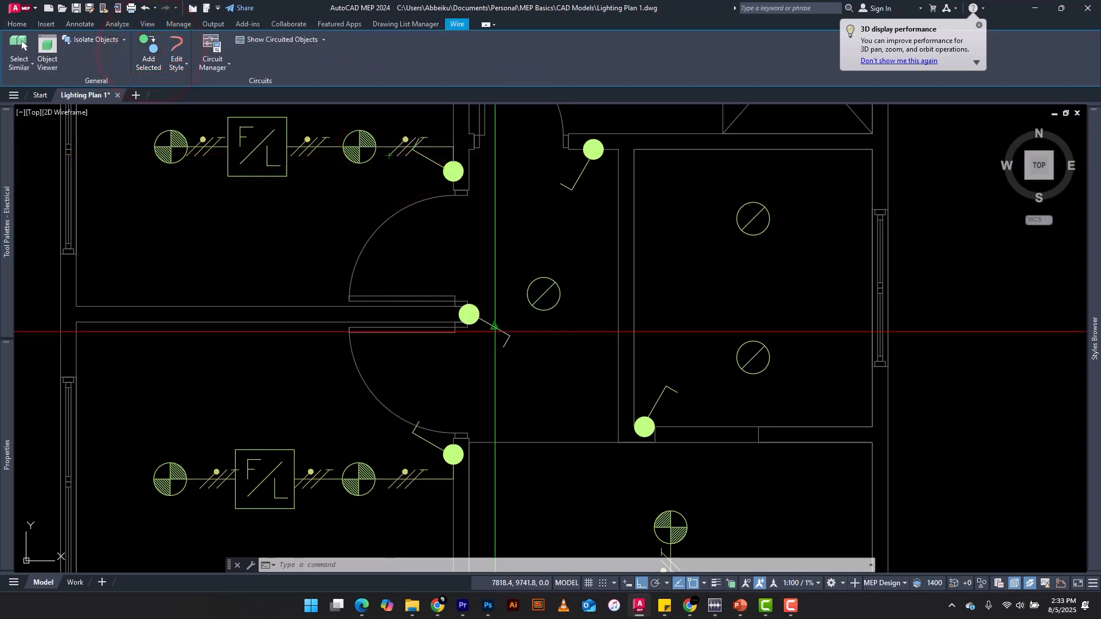
{"action": "scroll", "coordinate": [459, 310], "scroll_direction": "up", "scroll_amount": 4}
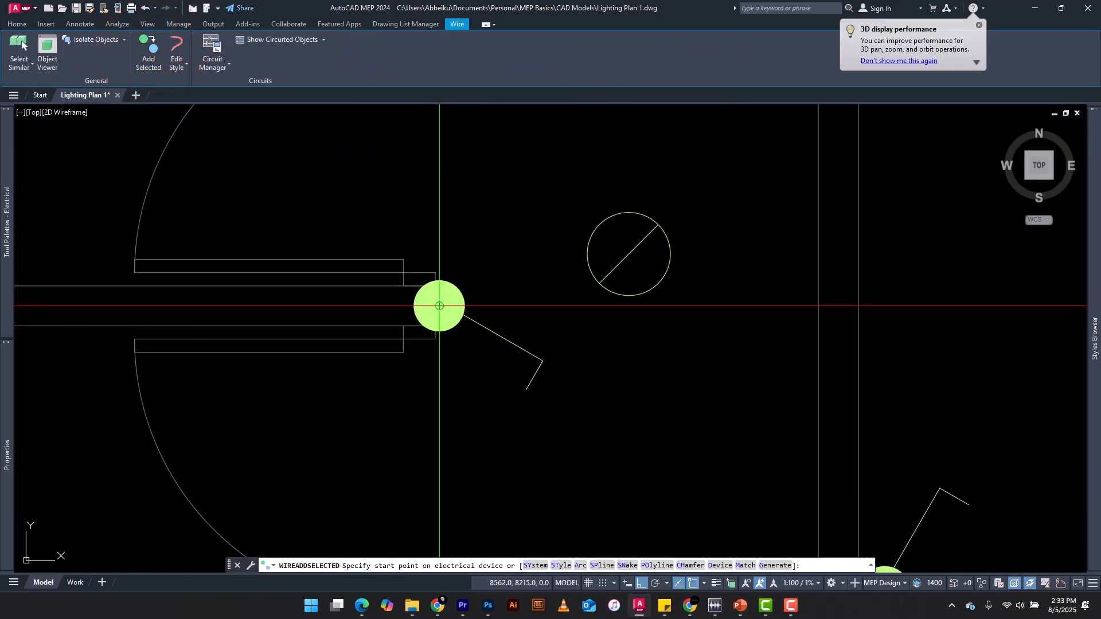
{"action": "left_click", "coordinate": [440, 305]}
{"action": "scroll", "coordinate": [442, 230], "scroll_direction": "down", "scroll_amount": 2}
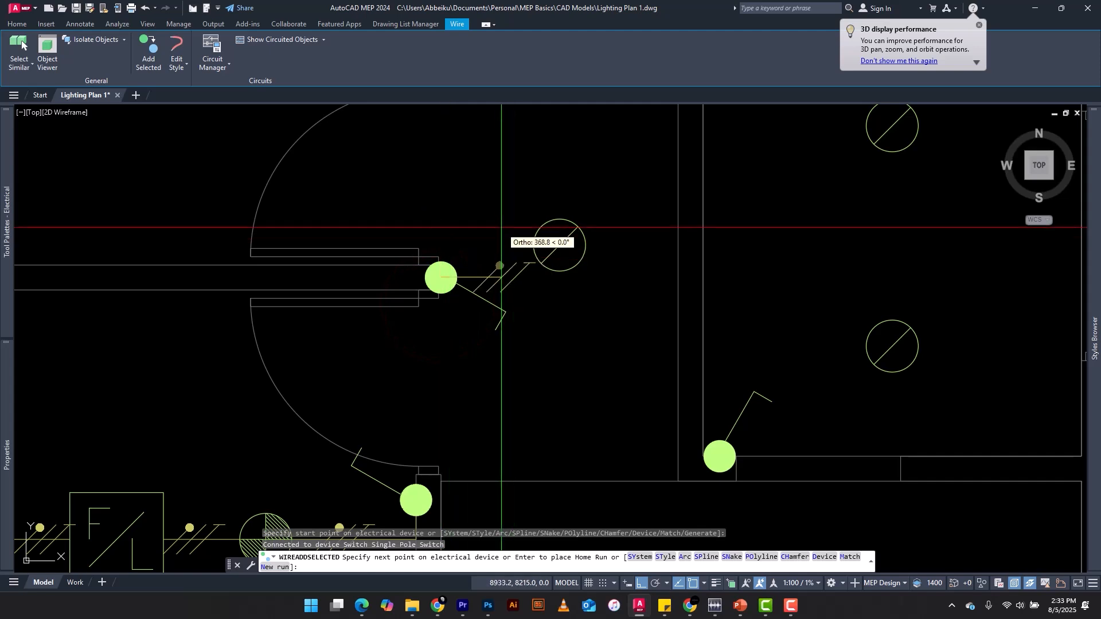
{"action": "scroll", "coordinate": [502, 229], "scroll_direction": "up", "scroll_amount": 2}
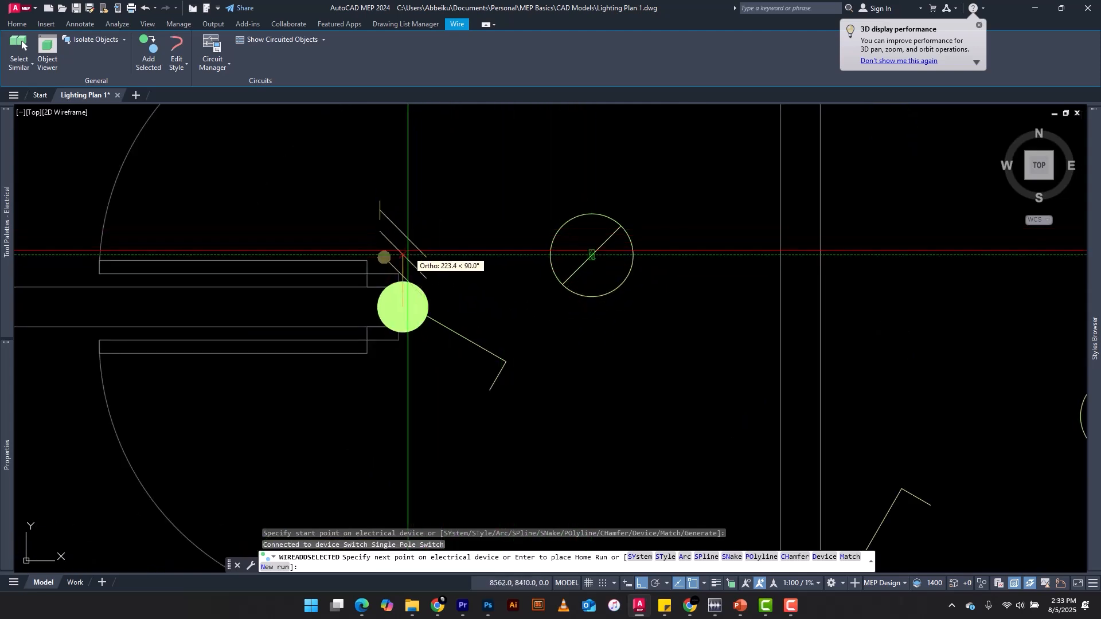
{"action": "left_click", "coordinate": [403, 255]}
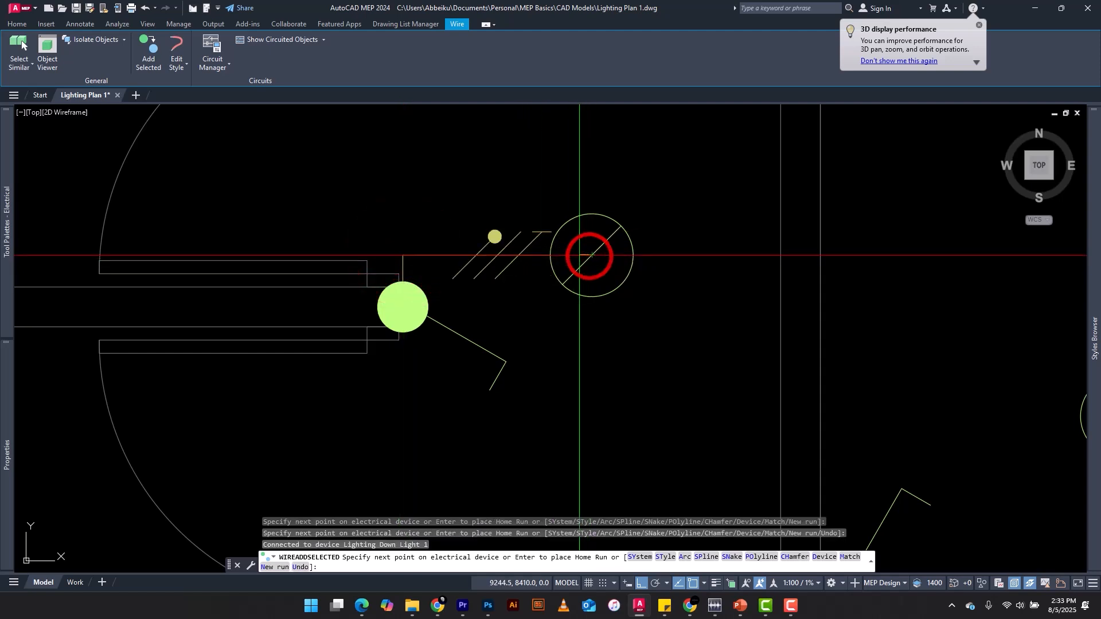
{"action": "left_click", "coordinate": [591, 254]}
{"action": "scroll", "coordinate": [415, 267], "scroll_direction": "down", "scroll_amount": 8}
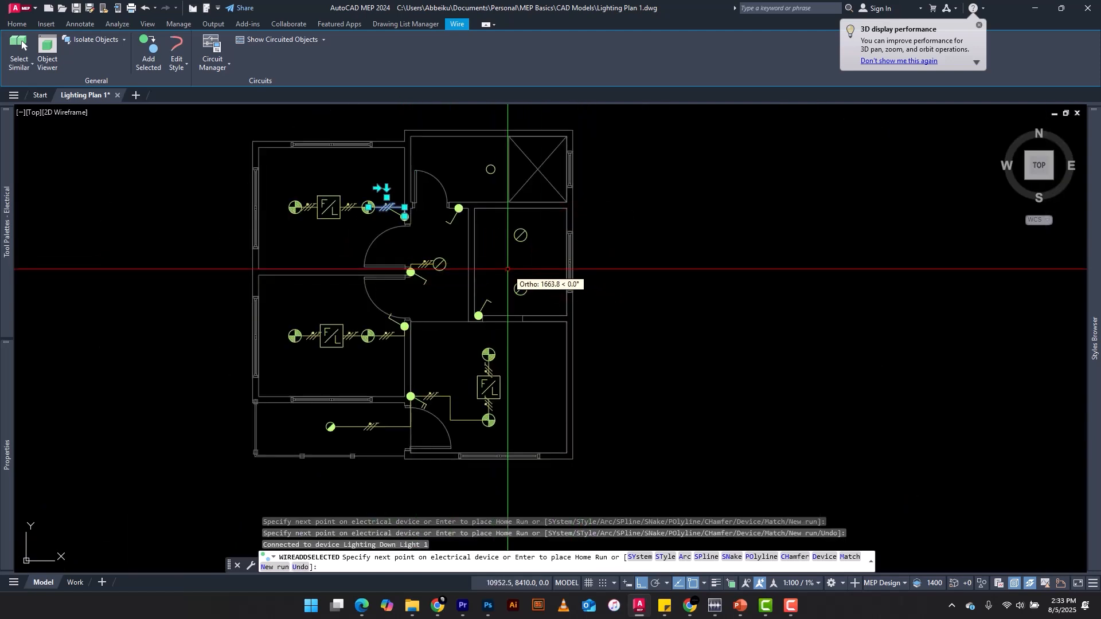
{"action": "key", "text": "Escape"}
{"action": "key", "text": "Escape"}
{"action": "key", "text": "Escape"}
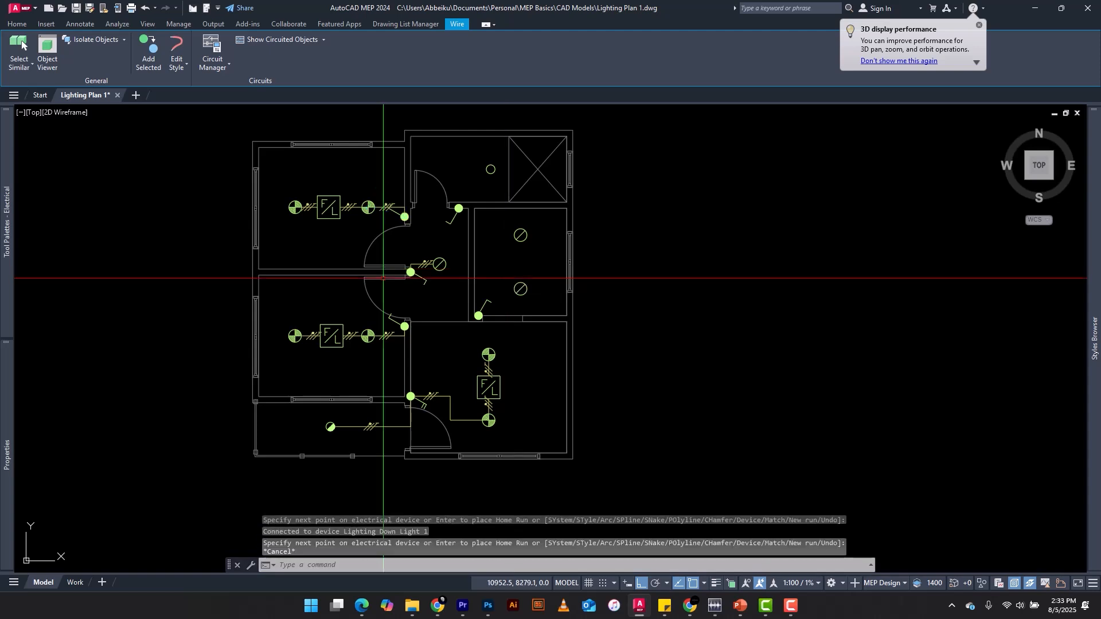
Add a wire matching the hallway's ticked wire from the narrow room's single pole switch, cornering along the lower wall to the lower down light
{"action": "scroll", "coordinate": [417, 259], "scroll_direction": "up", "scroll_amount": 5}
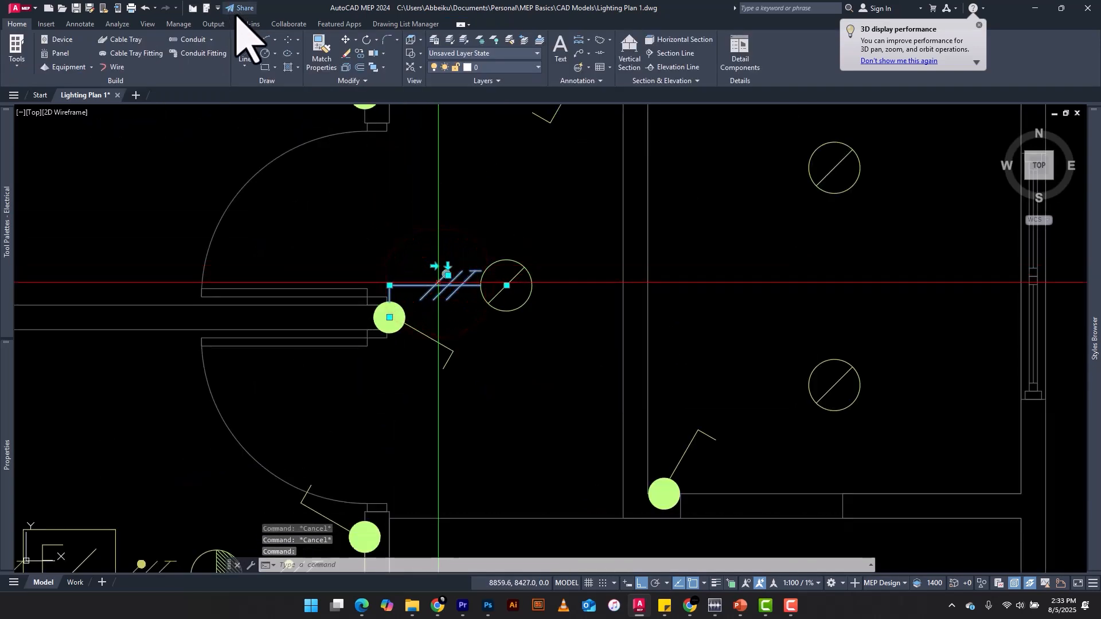
{"action": "left_click", "coordinate": [146, 46]}
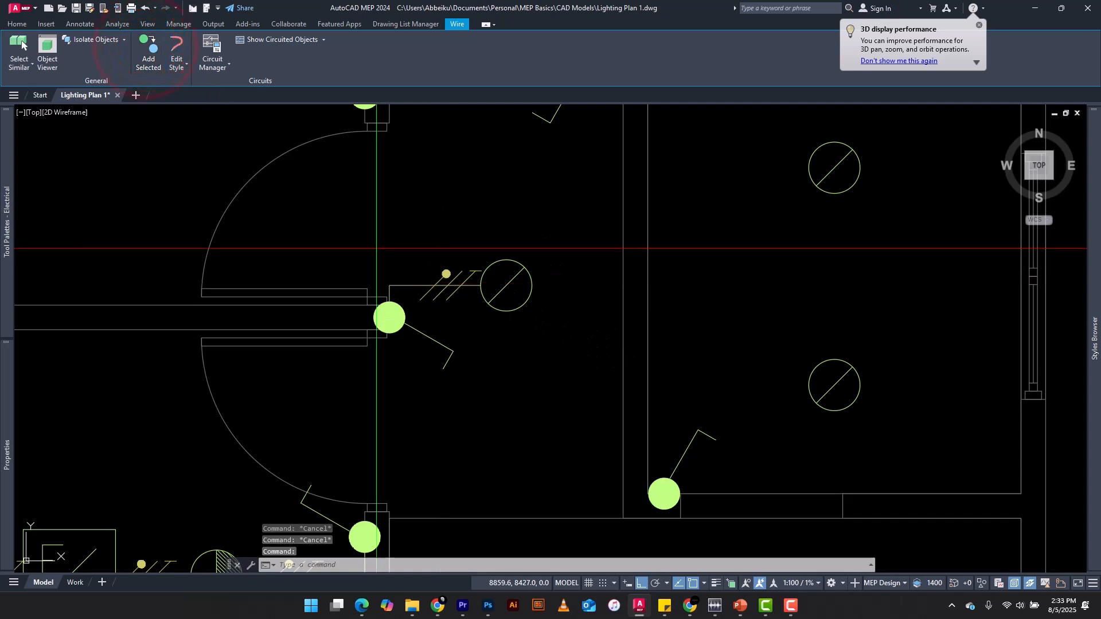
{"action": "scroll", "coordinate": [315, 228], "scroll_direction": "down", "scroll_amount": 3}
{"action": "scroll", "coordinate": [499, 334], "scroll_direction": "up", "scroll_amount": 6}
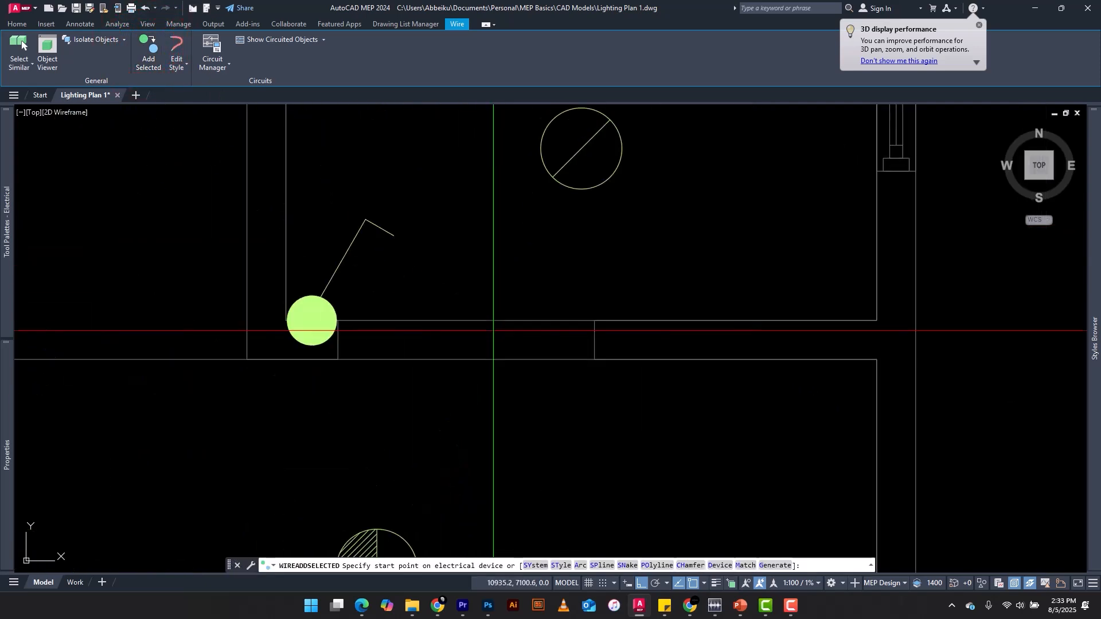
{"action": "left_click", "coordinate": [312, 320]}
{"action": "scroll", "coordinate": [594, 319], "scroll_direction": "down", "scroll_amount": 2}
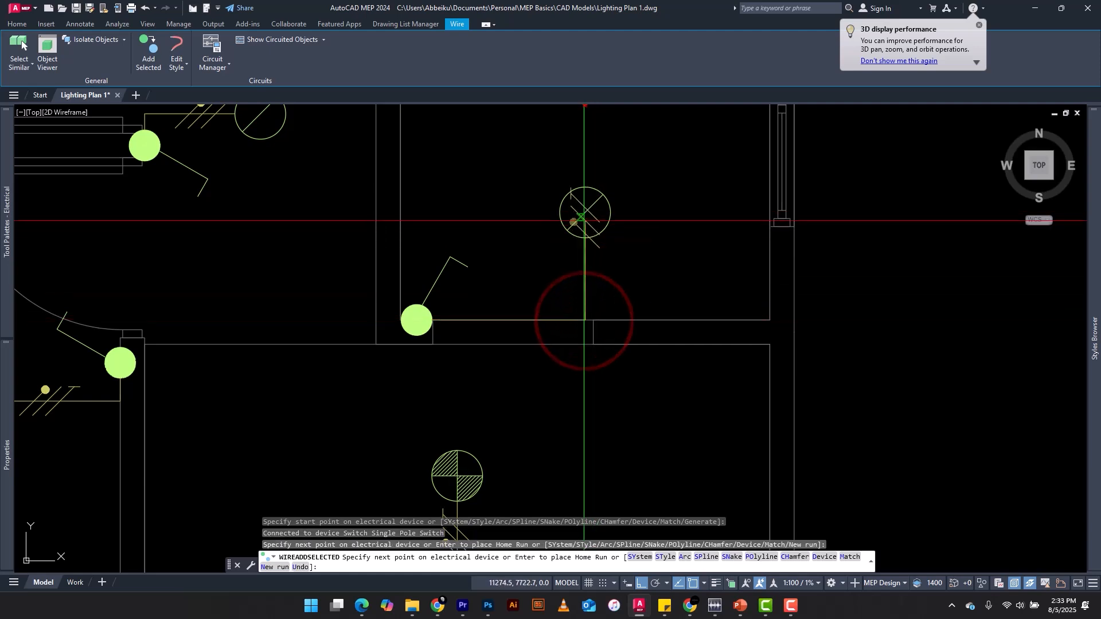
{"action": "left_click", "coordinate": [577, 220]}
{"action": "scroll", "coordinate": [576, 220], "scroll_direction": "down", "scroll_amount": 5}
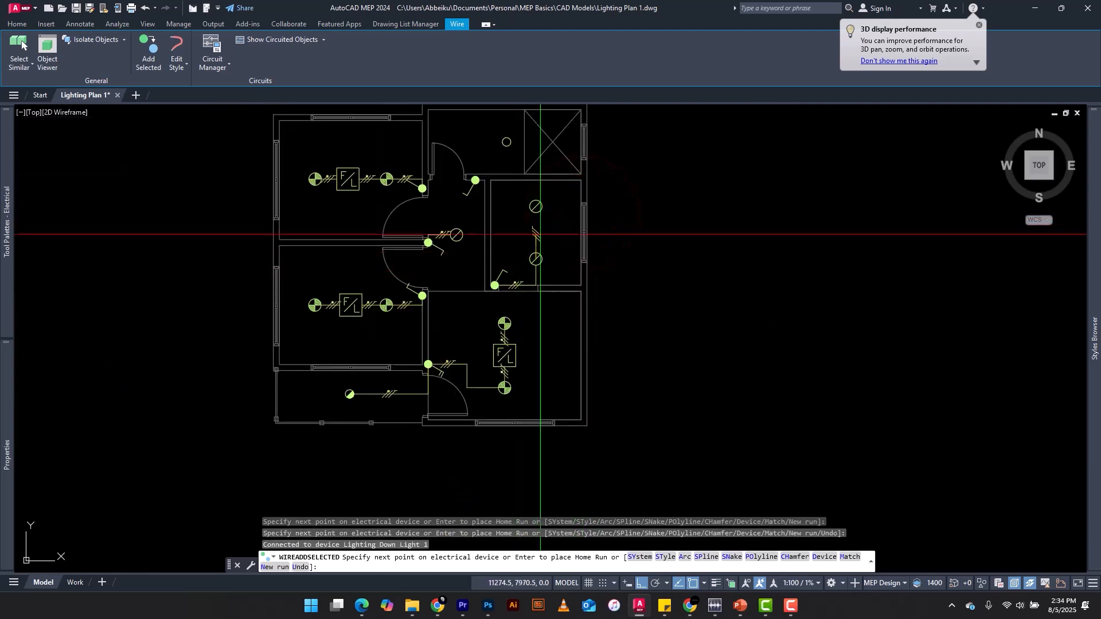
Continue the wire run from the narrow room's lower down light straight to its upper down light, and end the run
{"action": "scroll", "coordinate": [531, 234], "scroll_direction": "up", "scroll_amount": 3}
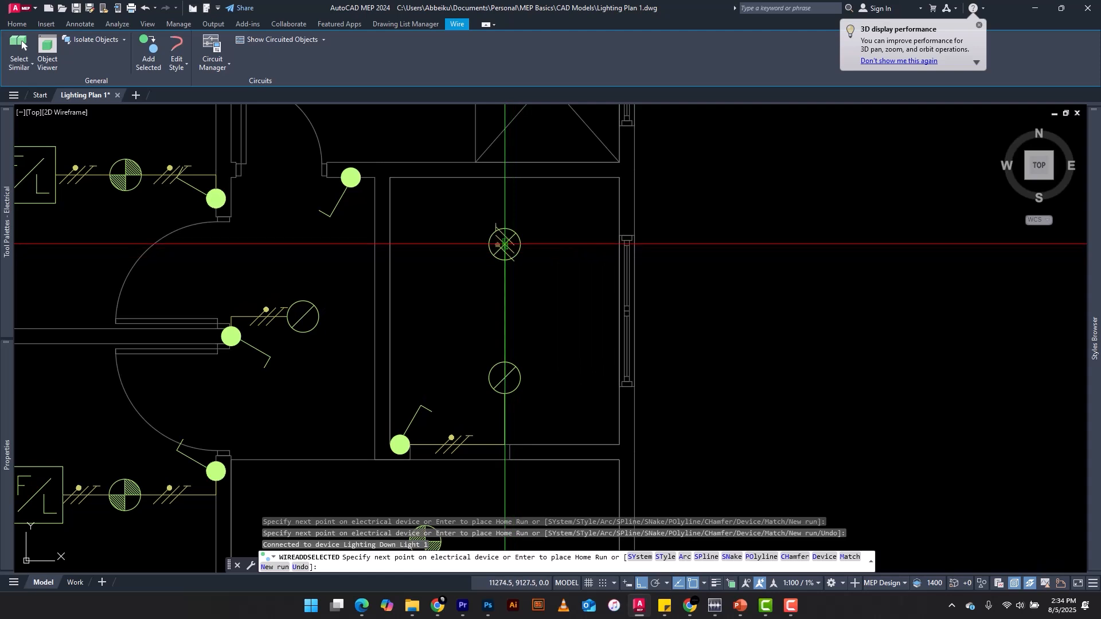
{"action": "left_click", "coordinate": [504, 245]}
{"action": "scroll", "coordinate": [504, 246], "scroll_direction": "down", "scroll_amount": 3}
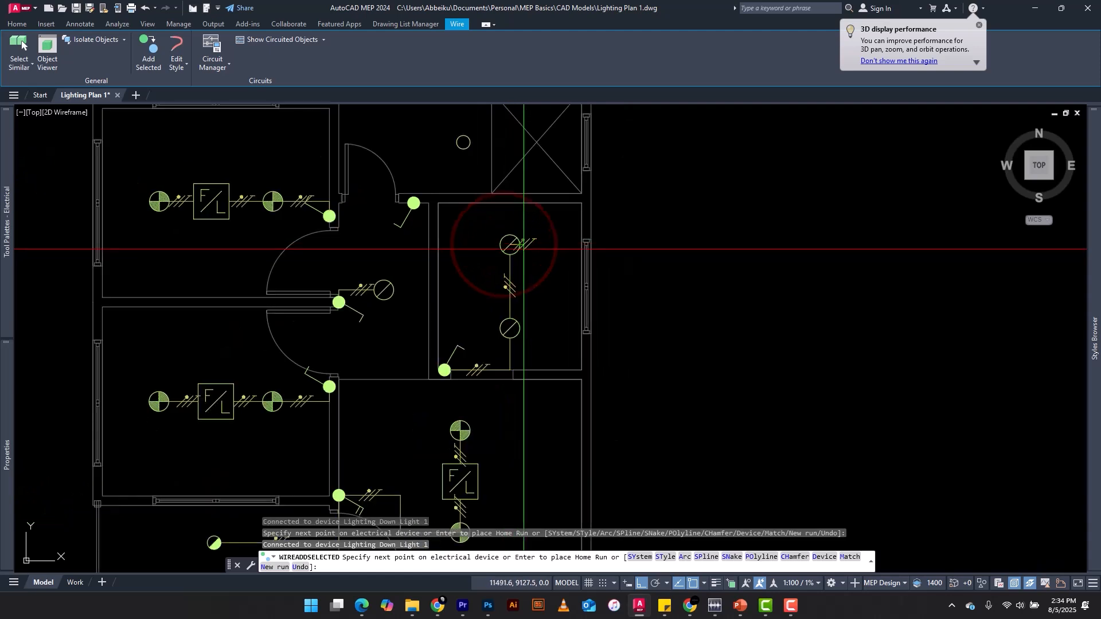
{"action": "scroll", "coordinate": [508, 379], "scroll_direction": "up", "scroll_amount": 3}
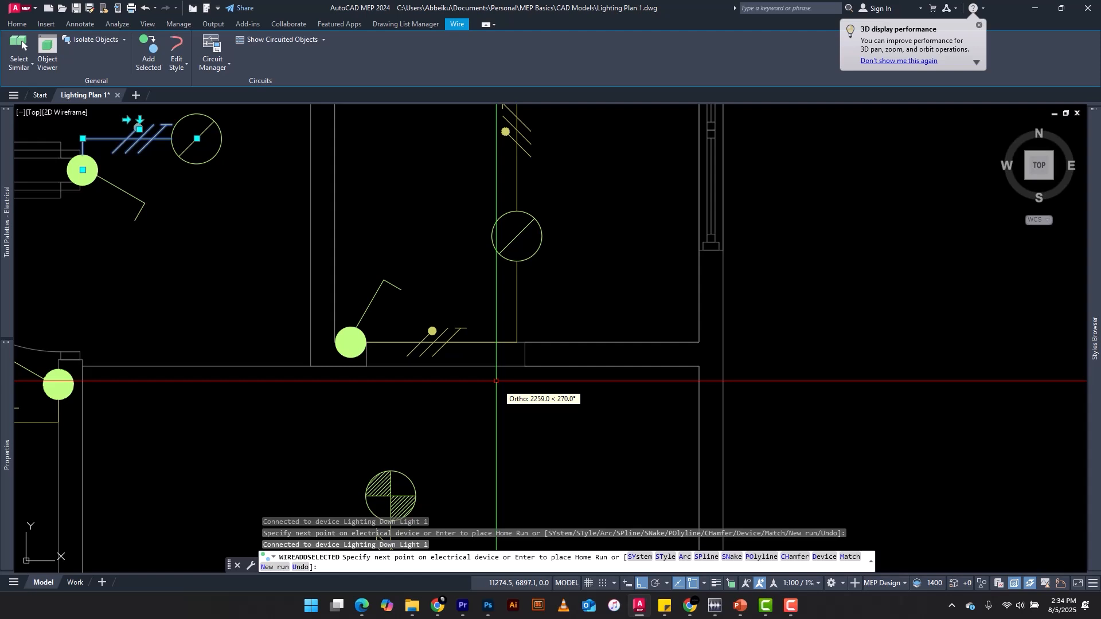
{"action": "key", "text": "Escape"}
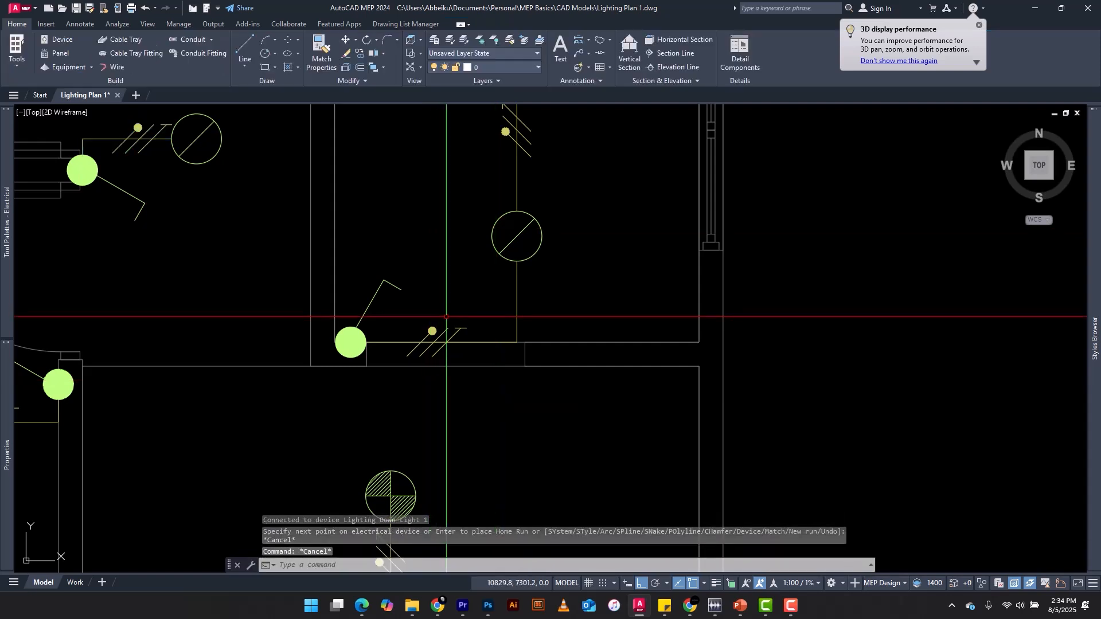
Reroute the narrow room's switch wire with a matching one cornering above the switch to the lower down light, and erase the original along the wall
{"action": "left_click", "coordinate": [458, 328]}
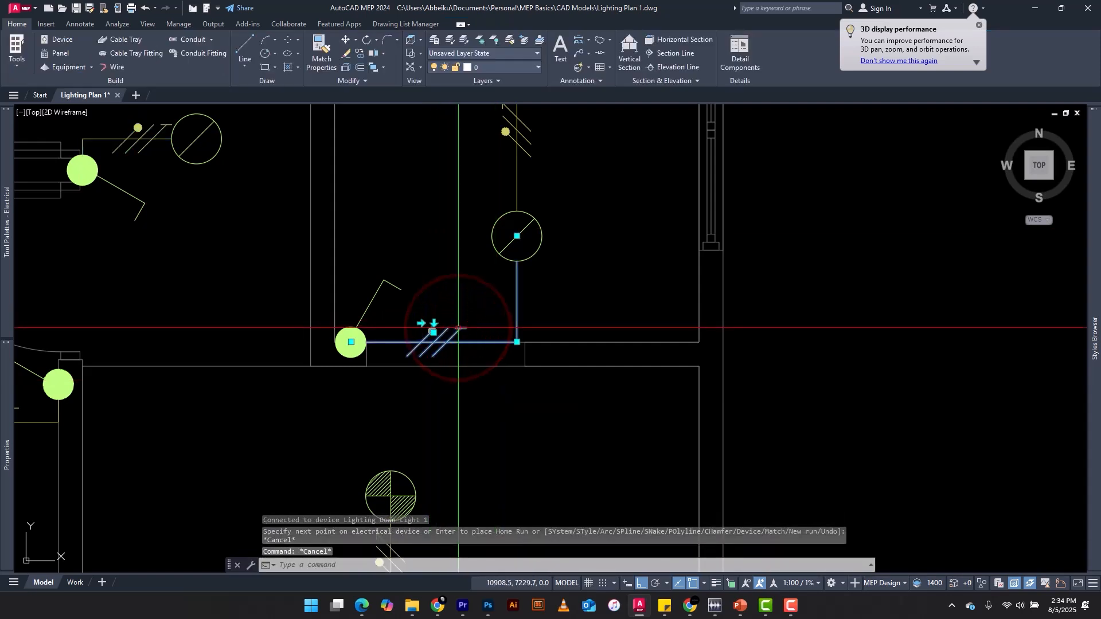
{"action": "left_click", "coordinate": [148, 47]}
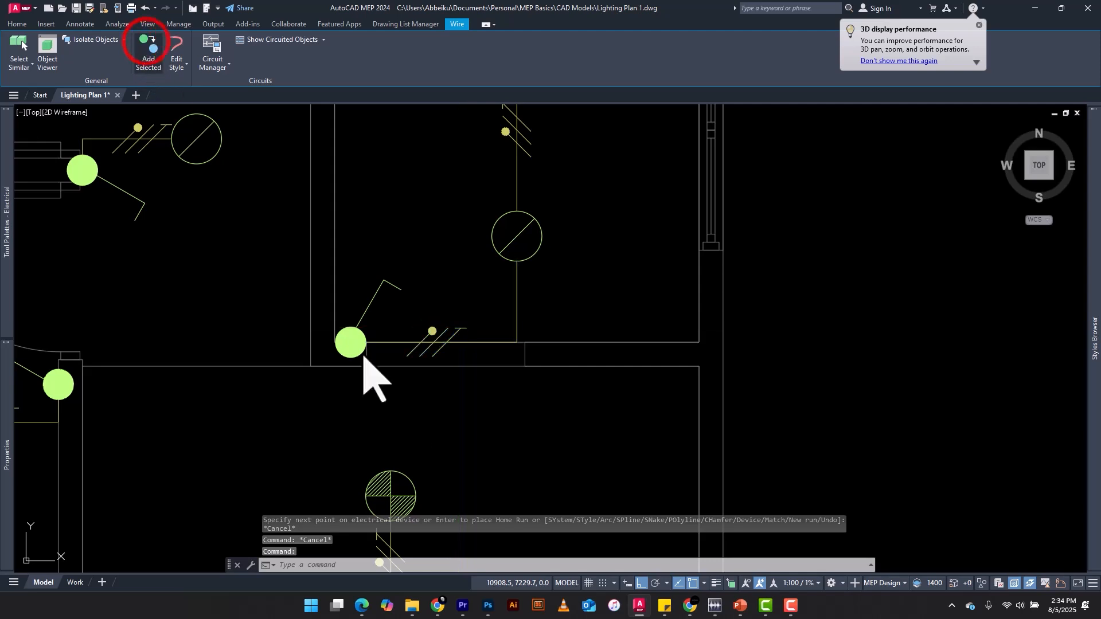
{"action": "left_click", "coordinate": [350, 343]}
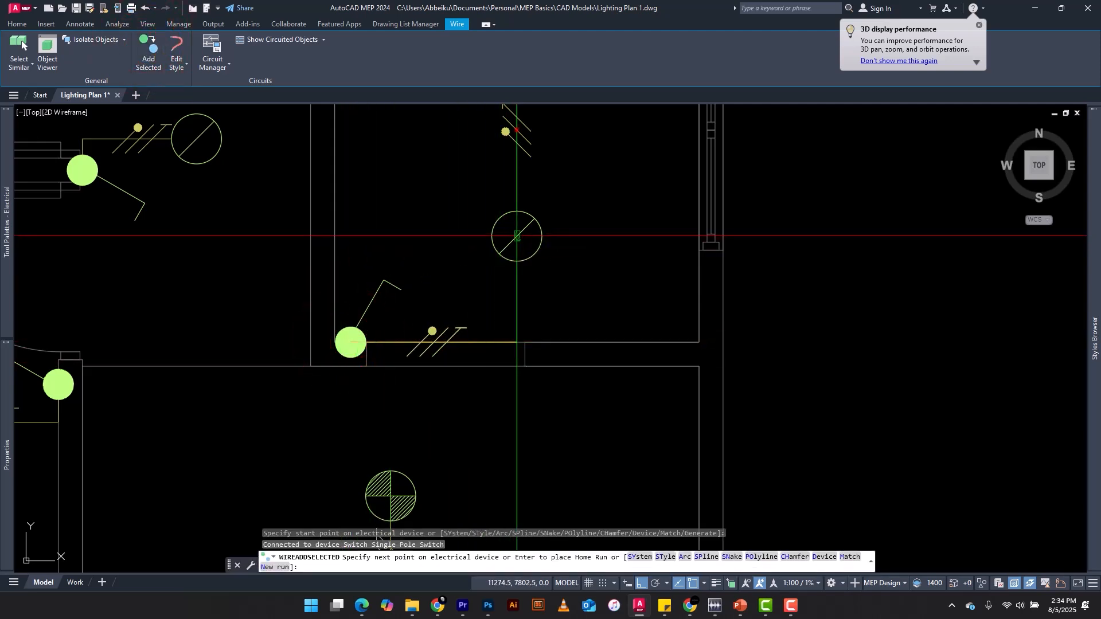
{"action": "left_click", "coordinate": [351, 236]}
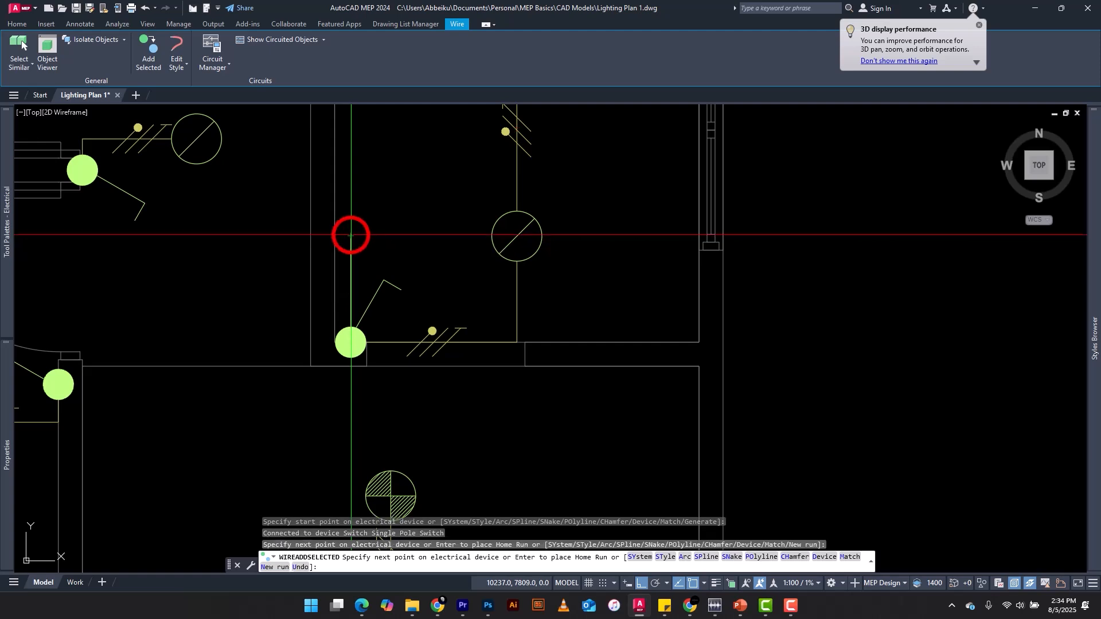
{"action": "left_click", "coordinate": [516, 236]}
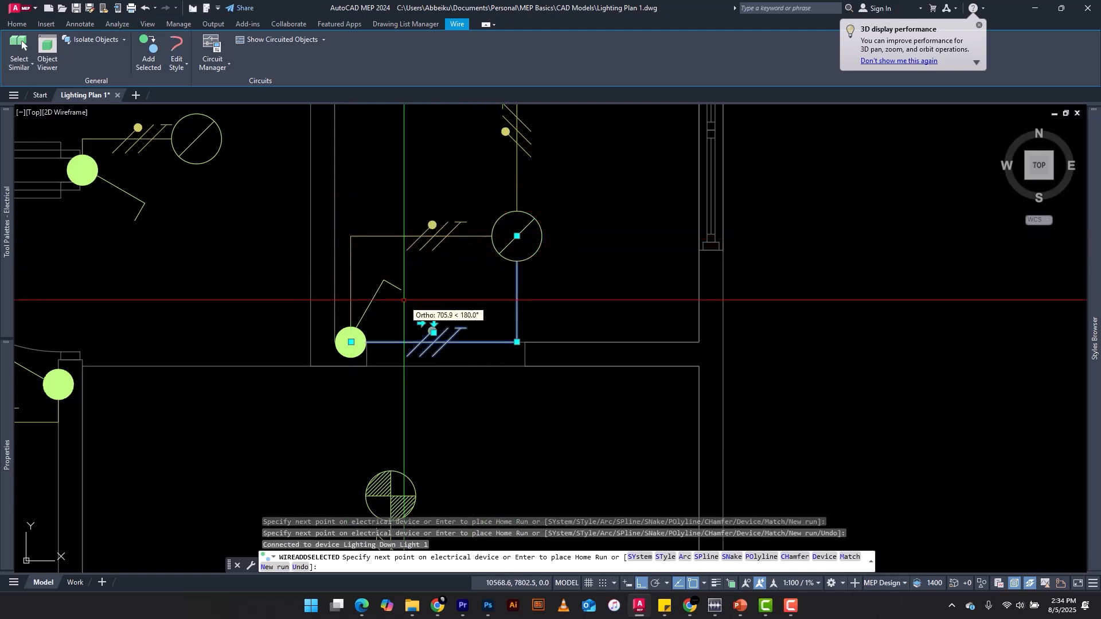
{"action": "key", "text": "Escape"}
{"action": "key", "text": "Escape"}
{"action": "key", "text": "Escape"}
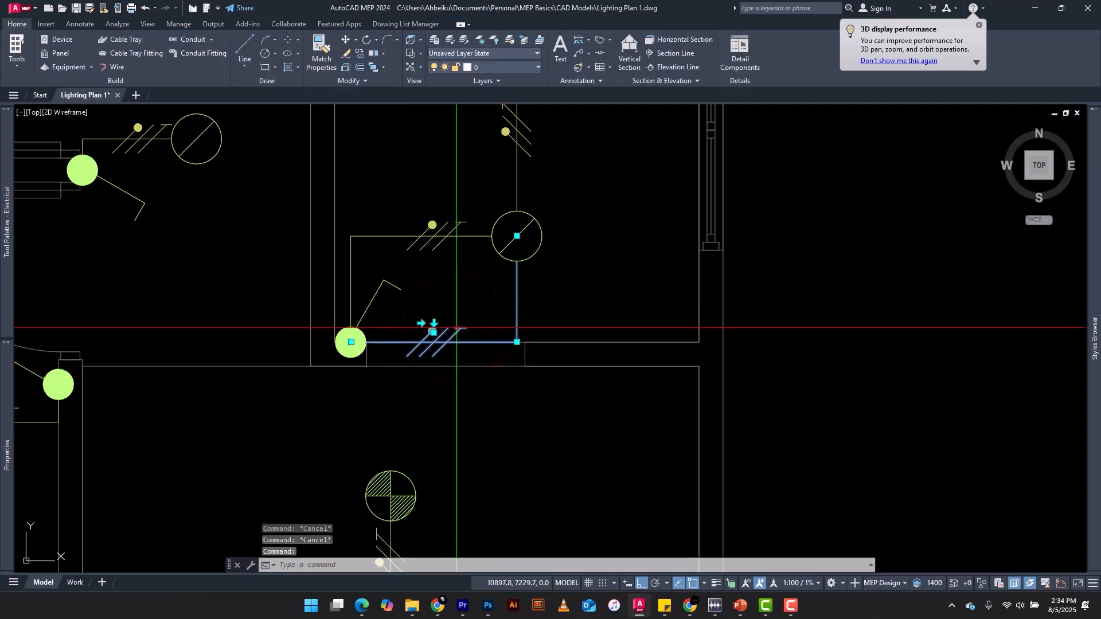
{"action": "key", "text": "Delete"}
{"action": "scroll", "coordinate": [565, 377], "scroll_direction": "down", "scroll_amount": 3}
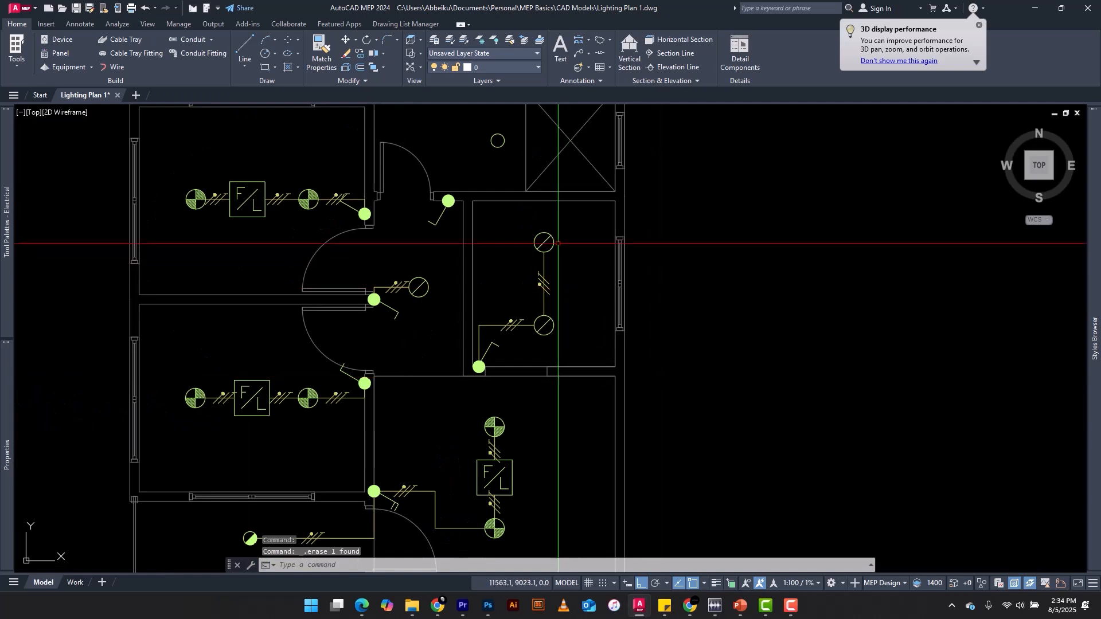
Begin a wire matching the hallway's ticked wire from the single pole switch beside the top room's door, with its first corner in the doorway
{"action": "scroll", "coordinate": [558, 243], "scroll_direction": "up", "scroll_amount": 4}
{"action": "scroll", "coordinate": [442, 320], "scroll_direction": "down", "scroll_amount": 5}
{"action": "scroll", "coordinate": [378, 300], "scroll_direction": "up", "scroll_amount": 1}
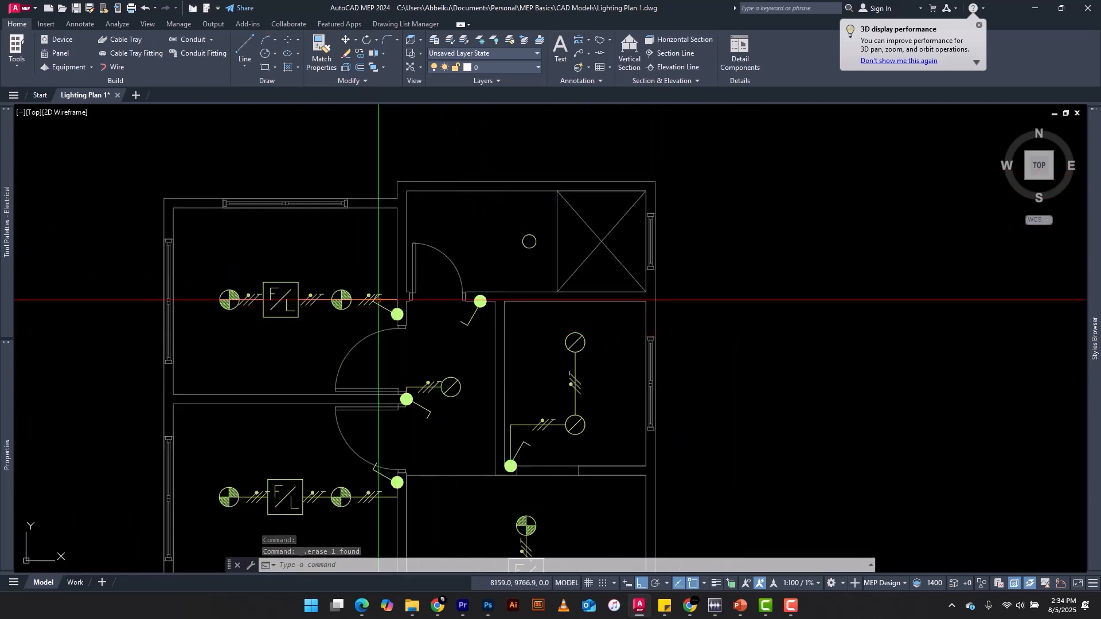
{"action": "scroll", "coordinate": [378, 300], "scroll_direction": "up", "scroll_amount": 2}
{"action": "left_click", "coordinate": [447, 430]}
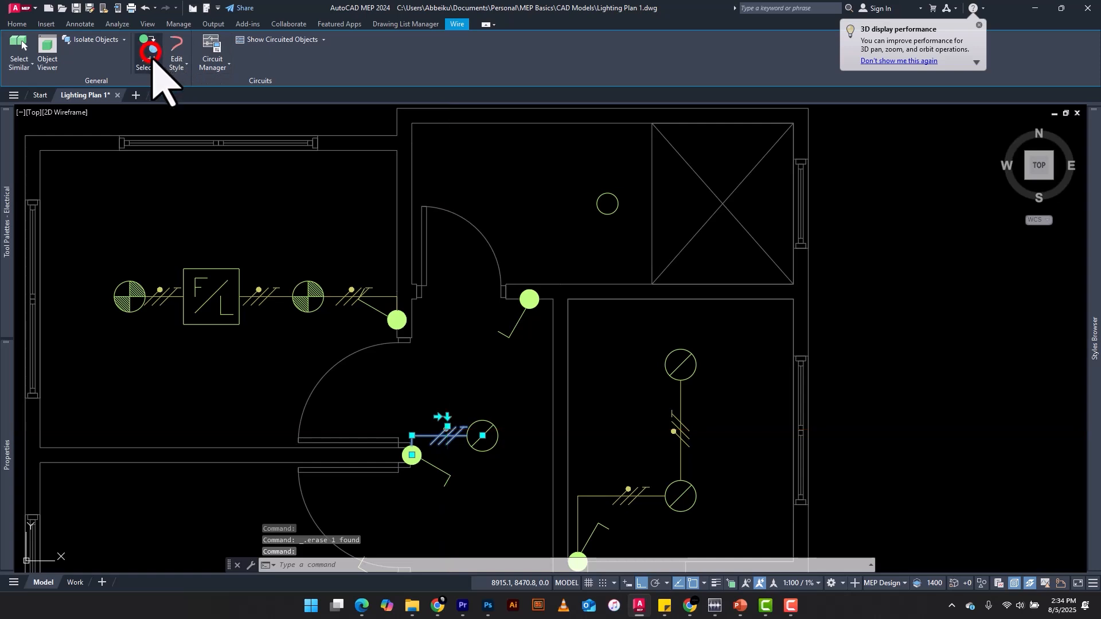
{"action": "left_click", "coordinate": [151, 52]}
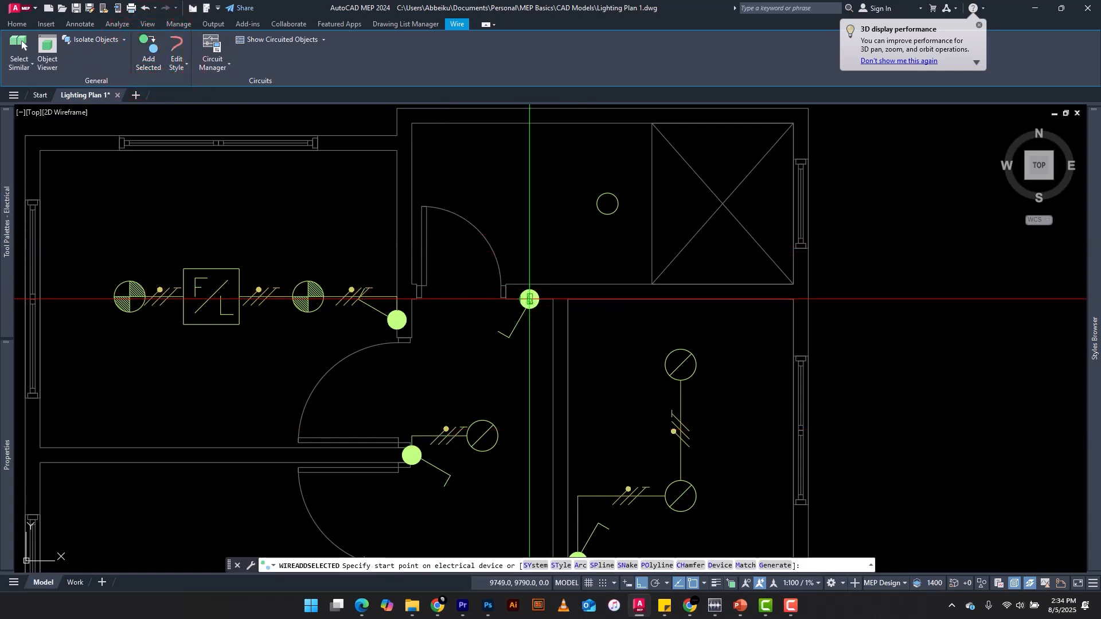
{"action": "left_click", "coordinate": [529, 299]}
{"action": "scroll", "coordinate": [404, 262], "scroll_direction": "up", "scroll_amount": 3}
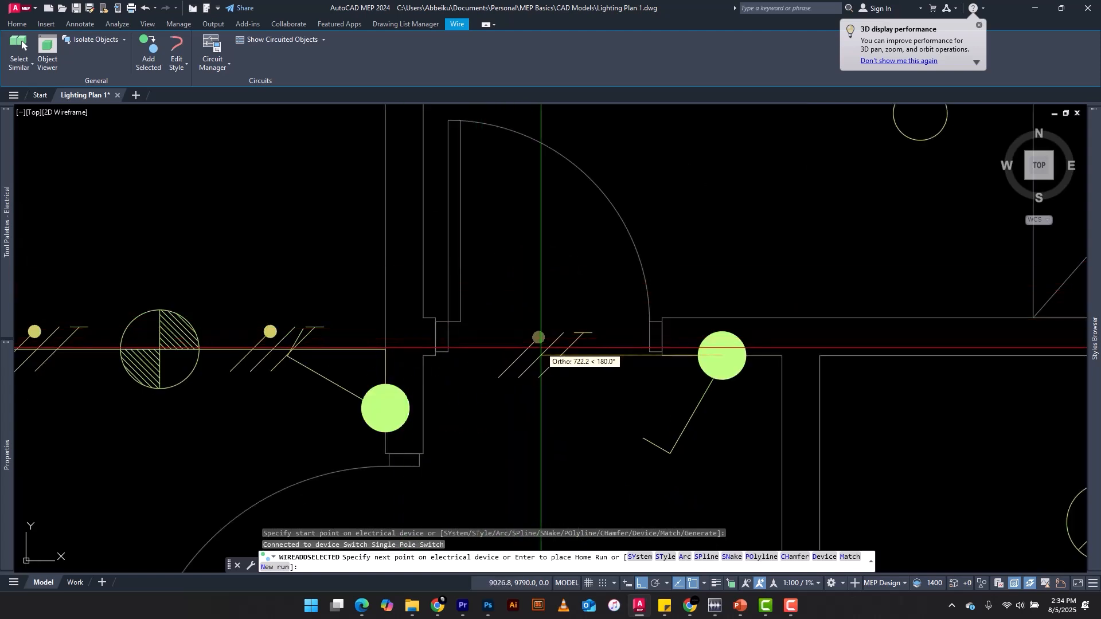
{"action": "left_click", "coordinate": [548, 352]}
{"action": "scroll", "coordinate": [546, 346], "scroll_direction": "down", "scroll_amount": 3}
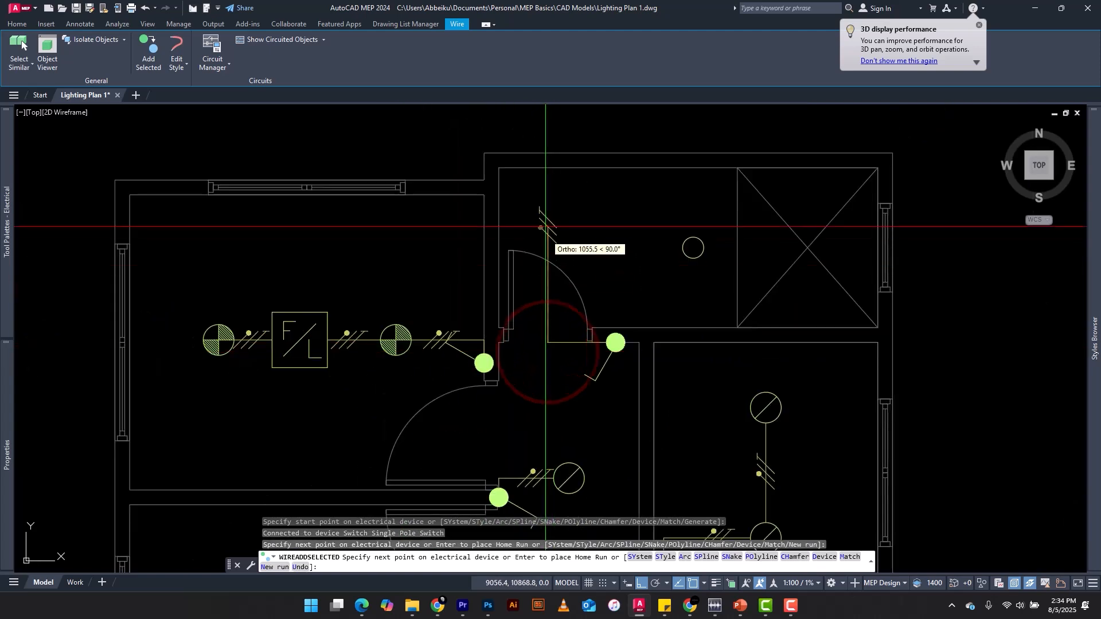
Route the wire into the top room with a second corner level with the round down light, connect it to that light, and end the run
{"action": "scroll", "coordinate": [548, 235], "scroll_direction": "up", "scroll_amount": 3}
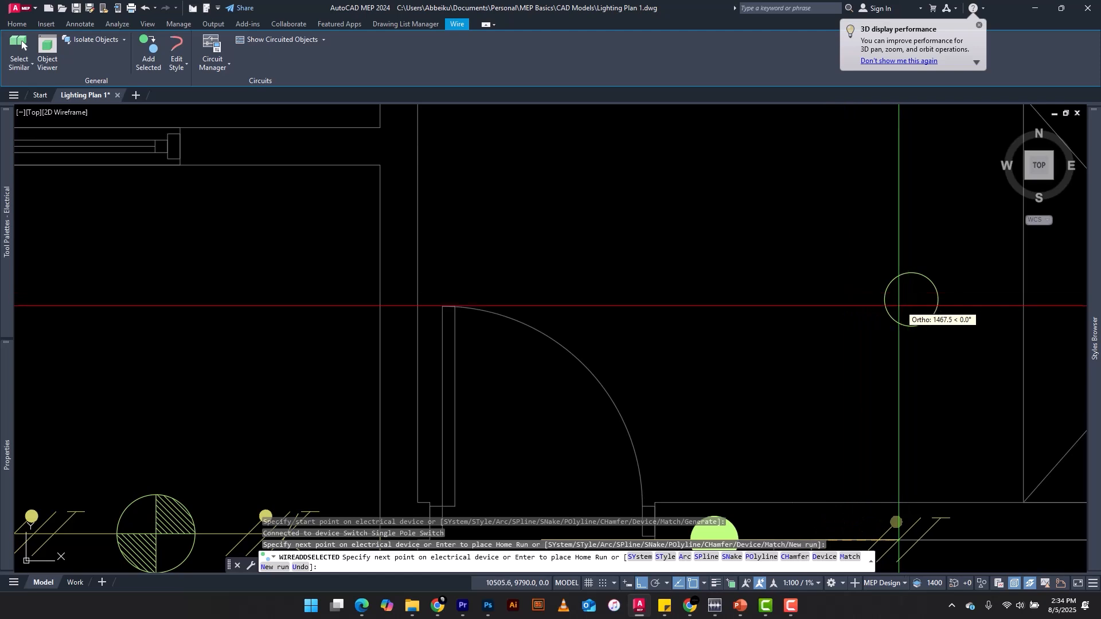
{"action": "scroll", "coordinate": [900, 300], "scroll_direction": "down", "scroll_amount": 2}
{"action": "scroll", "coordinate": [881, 301], "scroll_direction": "down", "scroll_amount": 2}
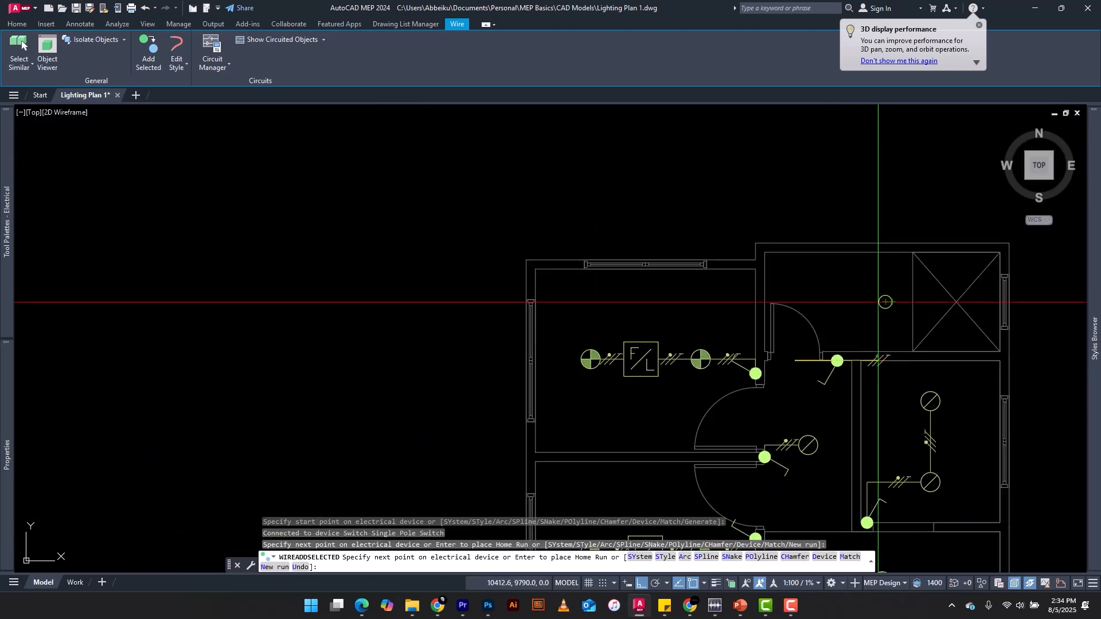
{"action": "left_click", "coordinate": [817, 304]}
{"action": "scroll", "coordinate": [913, 301], "scroll_direction": "up", "scroll_amount": 2}
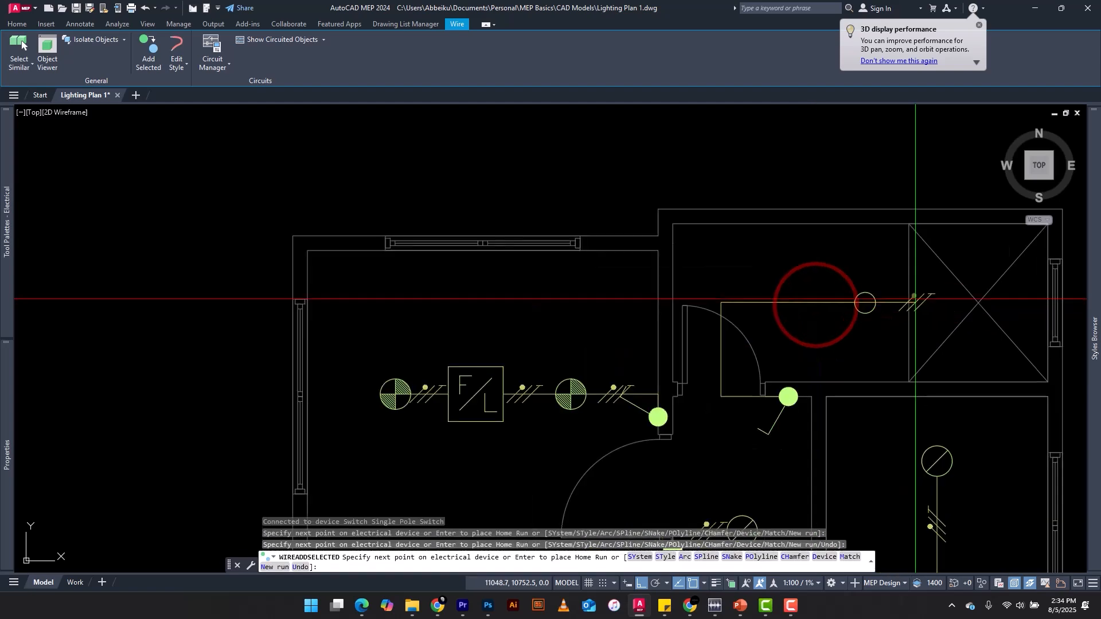
{"action": "scroll", "coordinate": [785, 303], "scroll_direction": "up", "scroll_amount": 2}
{"action": "scroll", "coordinate": [768, 305], "scroll_direction": "down", "scroll_amount": 2}
{"action": "scroll", "coordinate": [782, 304], "scroll_direction": "up", "scroll_amount": 4}
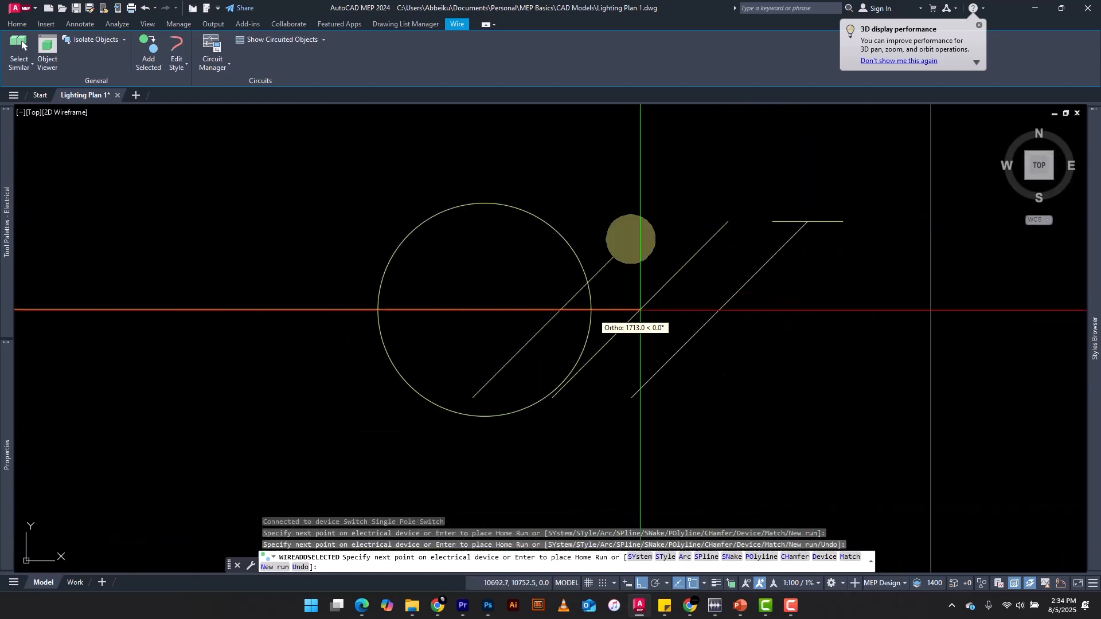
{"action": "scroll", "coordinate": [499, 315], "scroll_direction": "down", "scroll_amount": 6}
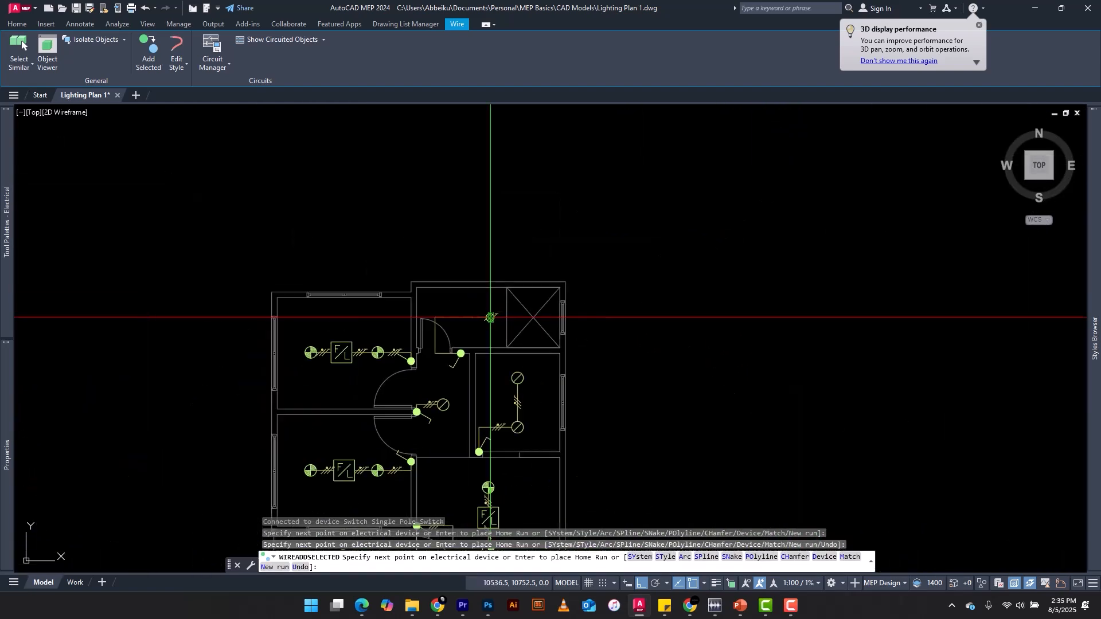
{"action": "left_click", "coordinate": [490, 316]}
{"action": "scroll", "coordinate": [490, 316], "scroll_direction": "up", "scroll_amount": 6}
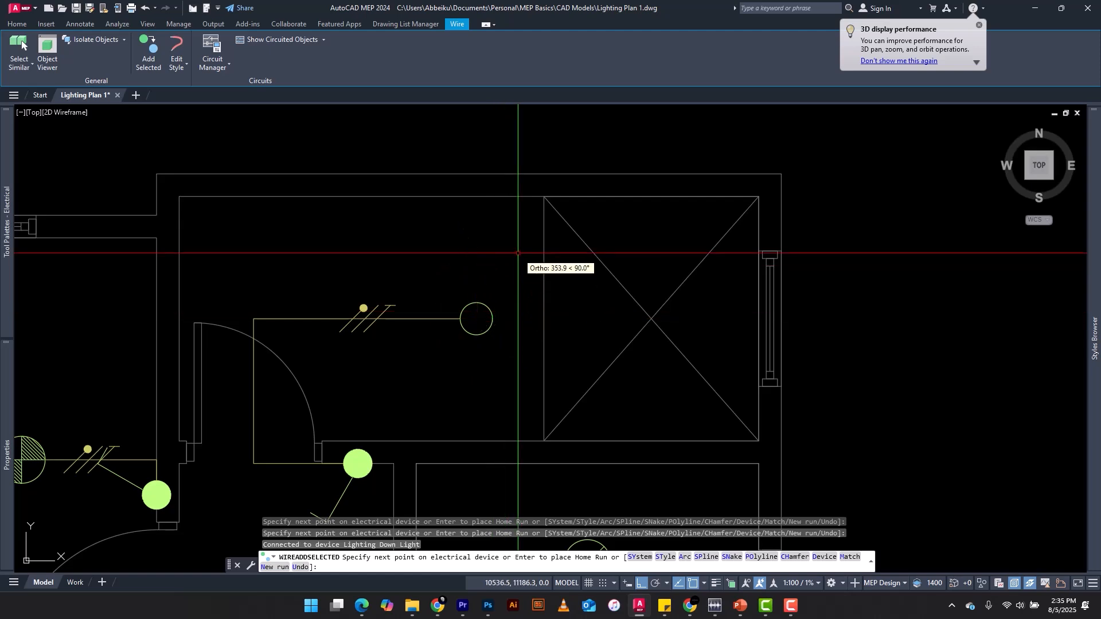
{"action": "scroll", "coordinate": [531, 172], "scroll_direction": "down", "scroll_amount": 2}
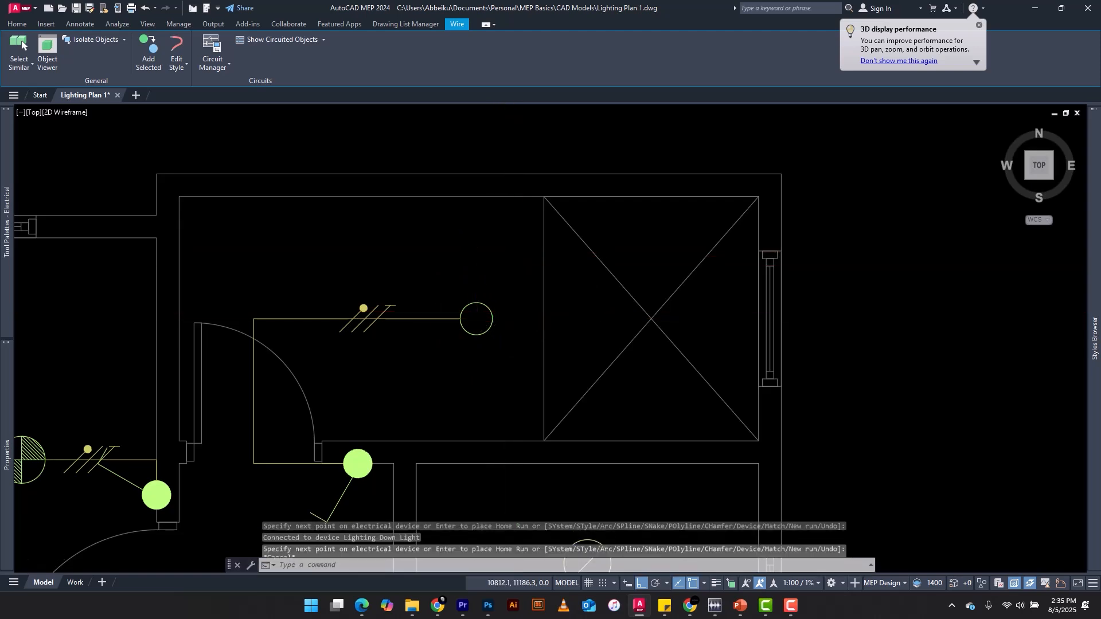
{"action": "key", "text": "Escape"}
{"action": "scroll", "coordinate": [603, 142], "scroll_direction": "down", "scroll_amount": 2}
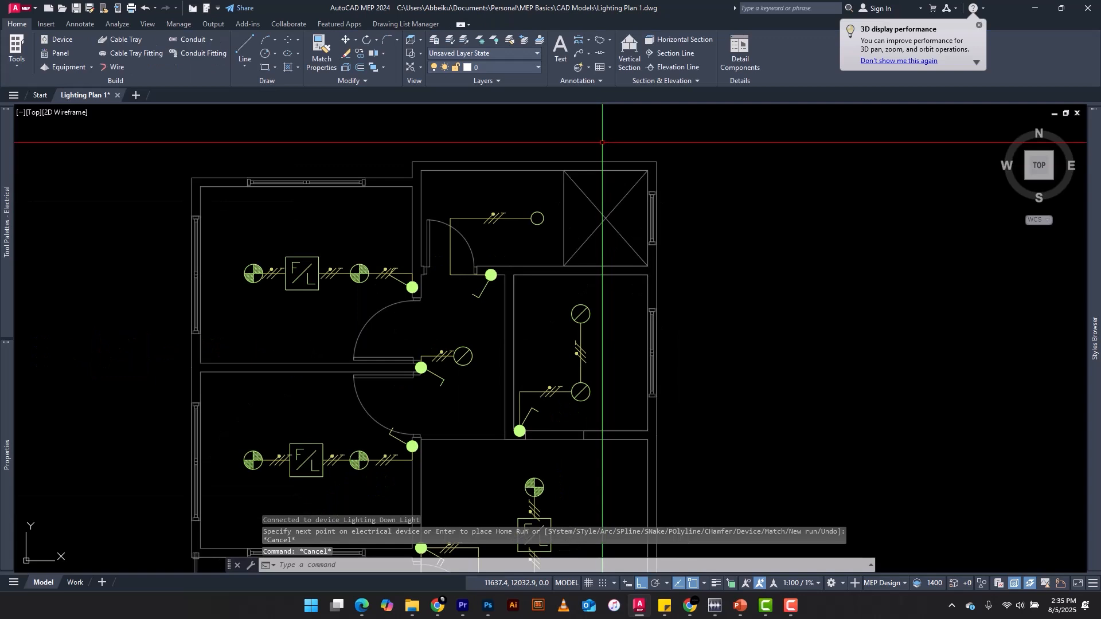
{"action": "scroll", "coordinate": [572, 172], "scroll_direction": "down", "scroll_amount": 2}
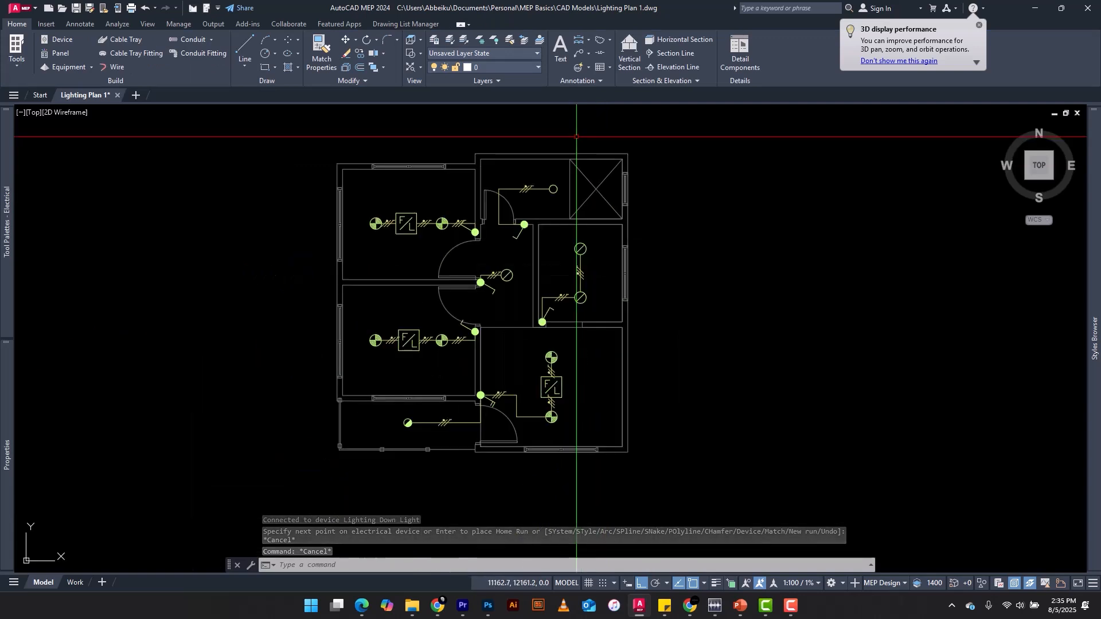
{"action": "scroll", "coordinate": [566, 279], "scroll_direction": "up", "scroll_amount": 2}
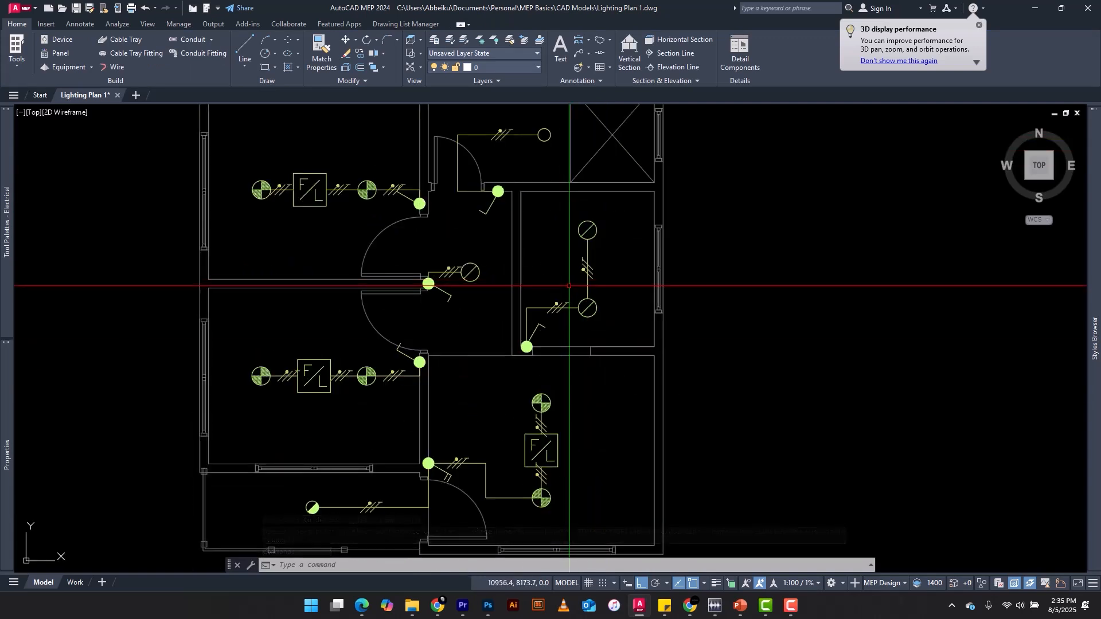
{"action": "scroll", "coordinate": [519, 264], "scroll_direction": "down", "scroll_amount": 2}
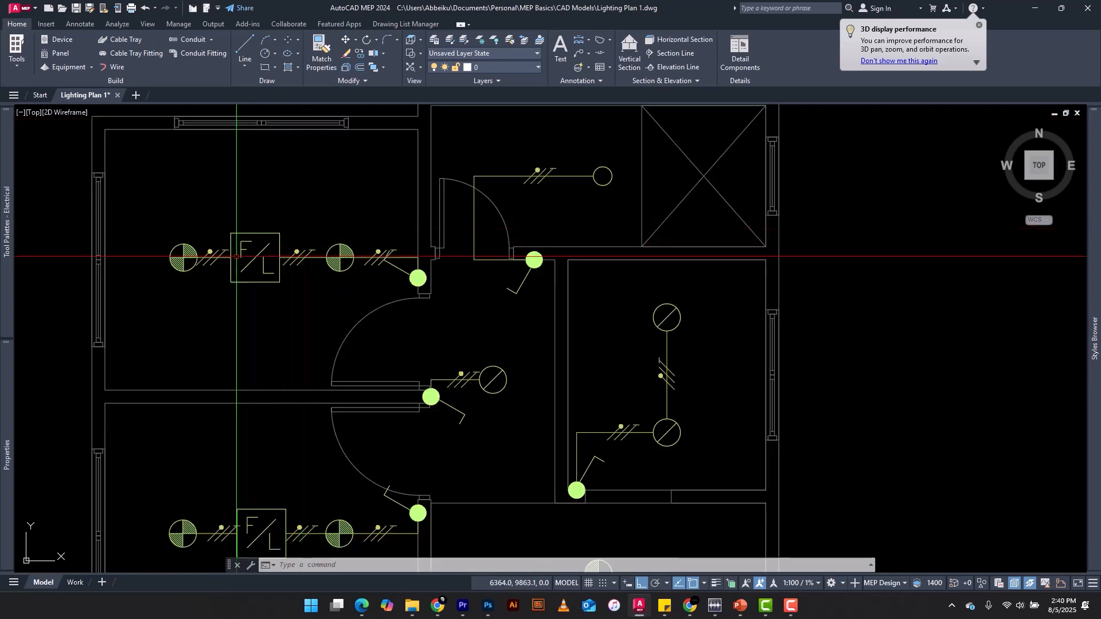
Begin a wire matching the upper-left bedroom's ticked lighting wire from the centre of that room's leftmost down light
{"action": "scroll", "coordinate": [217, 245], "scroll_direction": "up", "scroll_amount": 4}
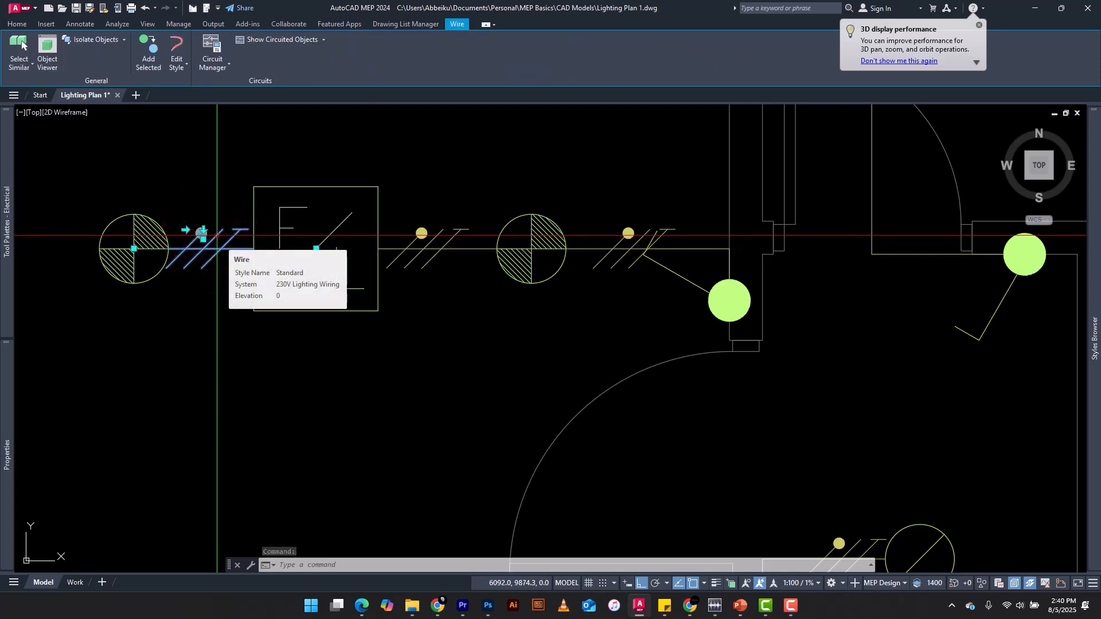
{"action": "right_click", "coordinate": [217, 235]}
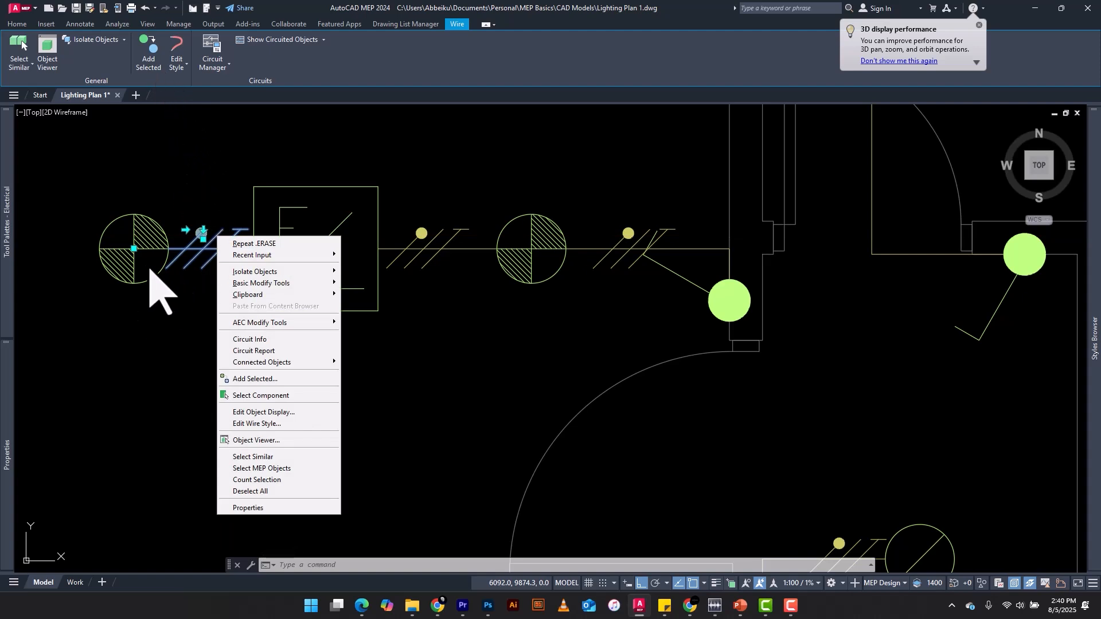
{"action": "left_click", "coordinate": [148, 49]}
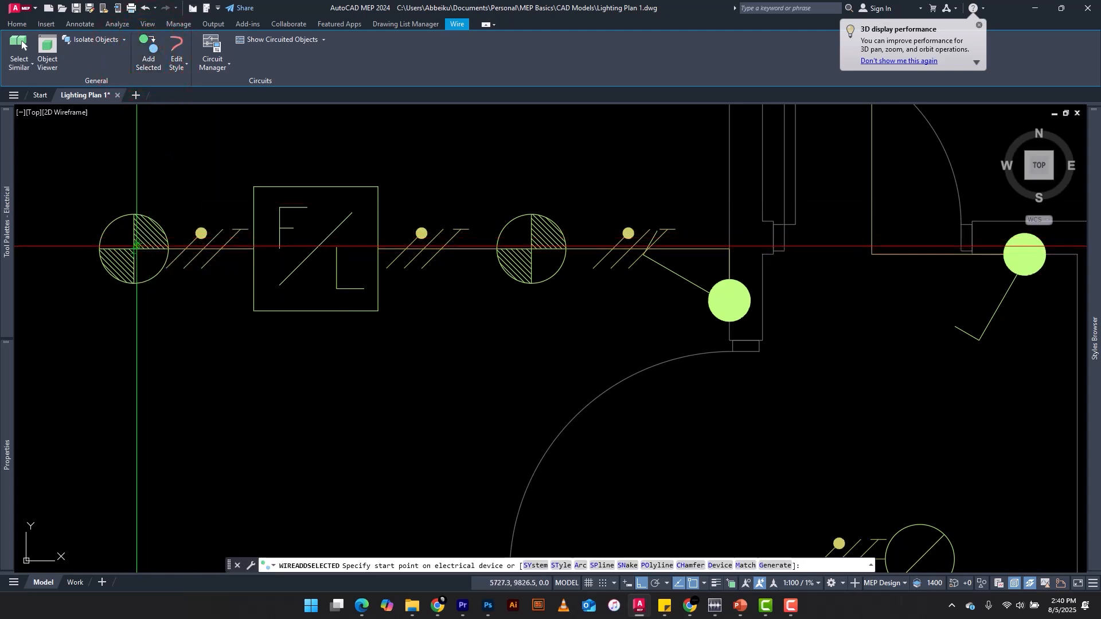
{"action": "scroll", "coordinate": [135, 248], "scroll_direction": "up", "scroll_amount": 6}
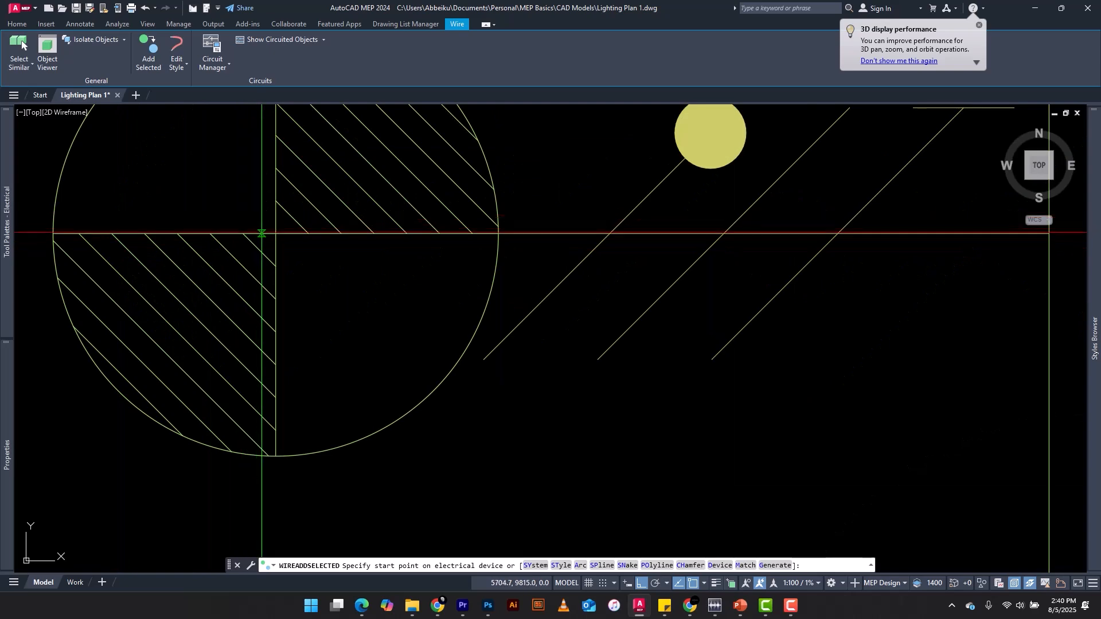
{"action": "left_click", "coordinate": [272, 234]}
{"action": "scroll", "coordinate": [271, 234], "scroll_direction": "down", "scroll_amount": 8}
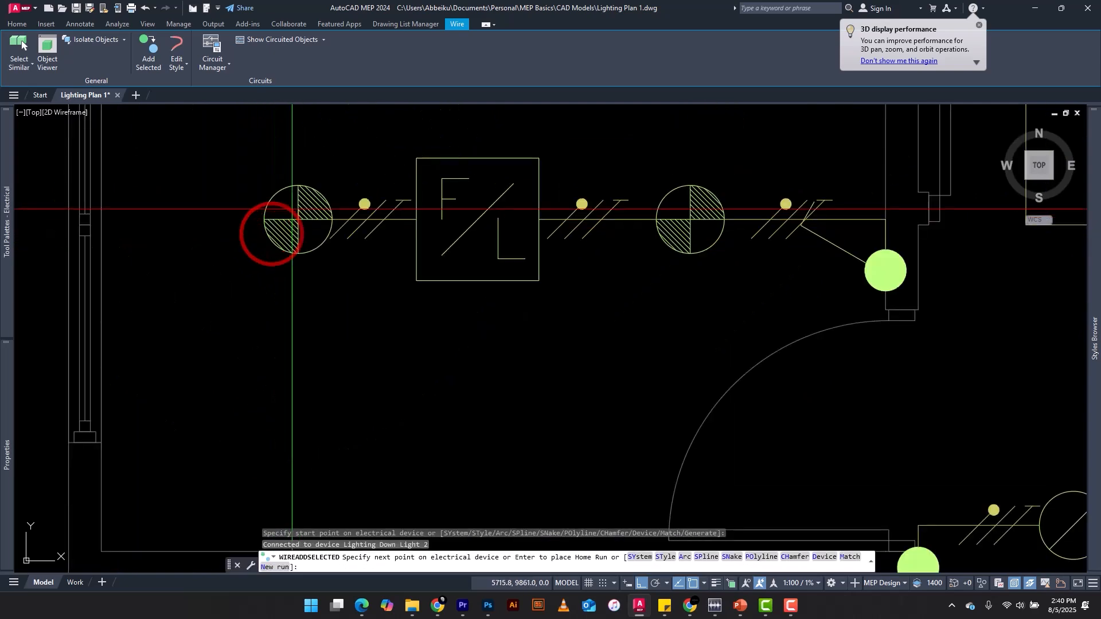
Run the wire straight down to the centre of the lower-left room's leftmost down light and end the run
{"action": "scroll", "coordinate": [278, 223], "scroll_direction": "up", "scroll_amount": 3}
{"action": "scroll", "coordinate": [277, 223], "scroll_direction": "up", "scroll_amount": 3}
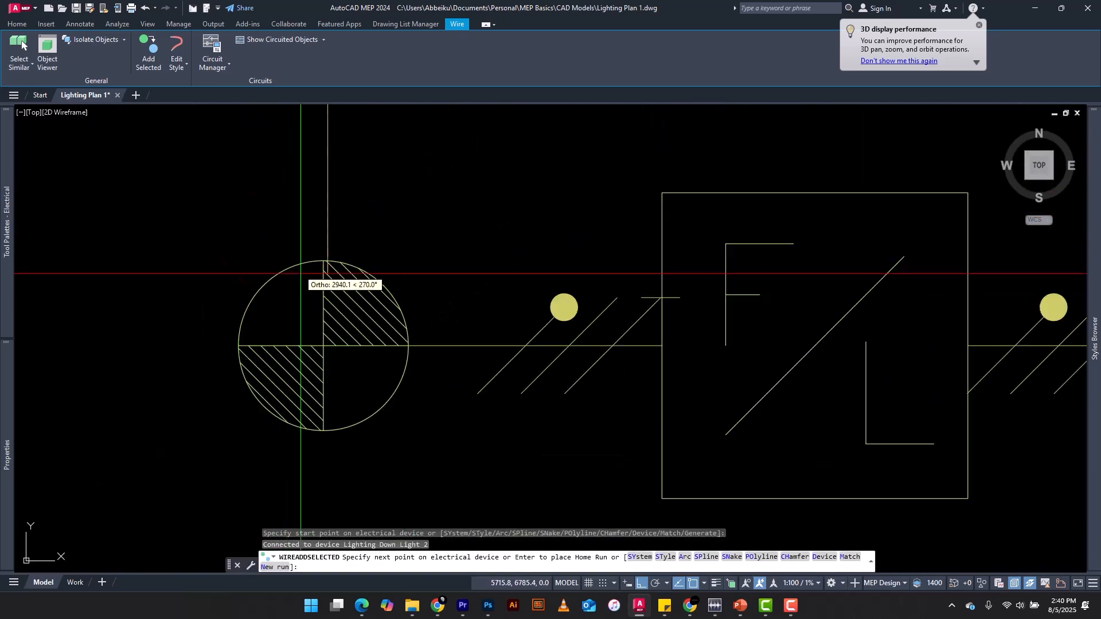
{"action": "scroll", "coordinate": [322, 363], "scroll_direction": "up", "scroll_amount": 4}
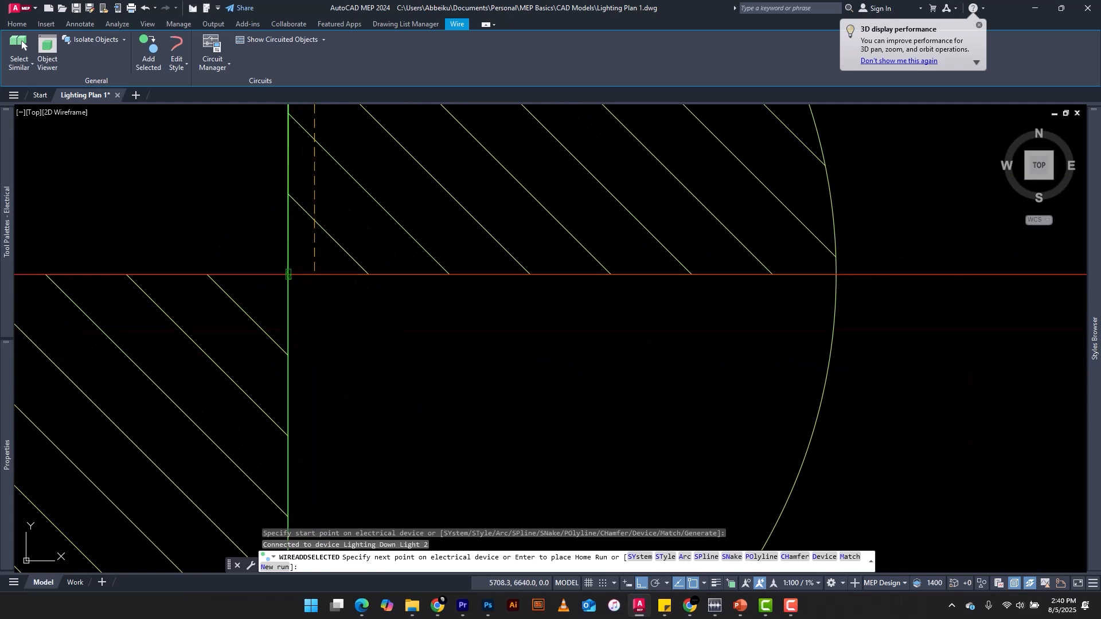
{"action": "left_click", "coordinate": [287, 274]}
{"action": "scroll", "coordinate": [290, 318], "scroll_direction": "down", "scroll_amount": 10}
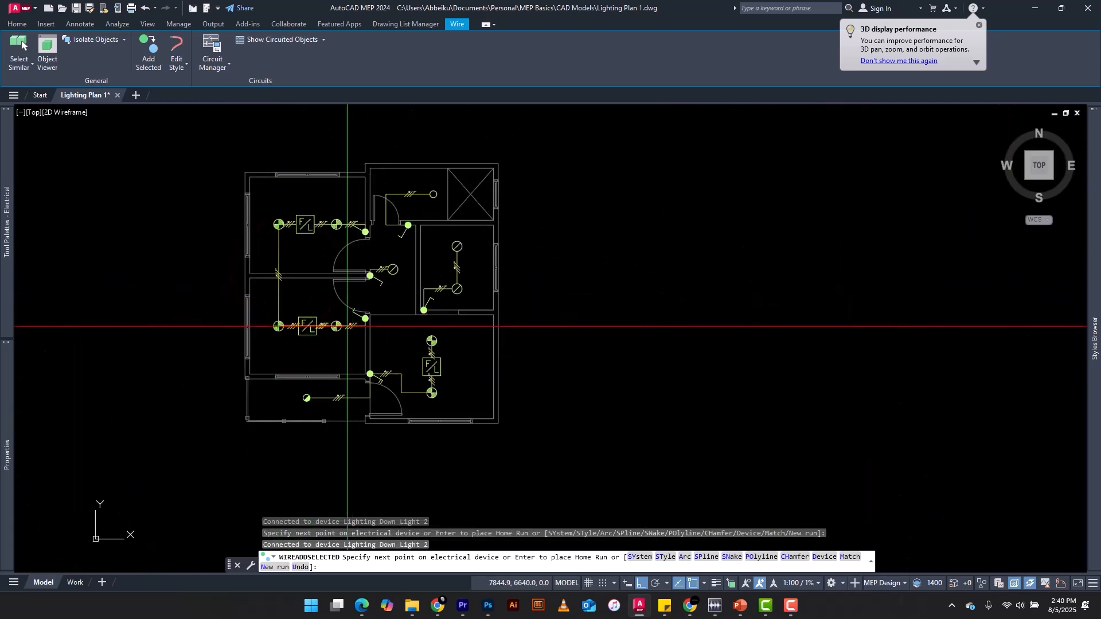
{"action": "scroll", "coordinate": [298, 331], "scroll_direction": "up", "scroll_amount": 5}
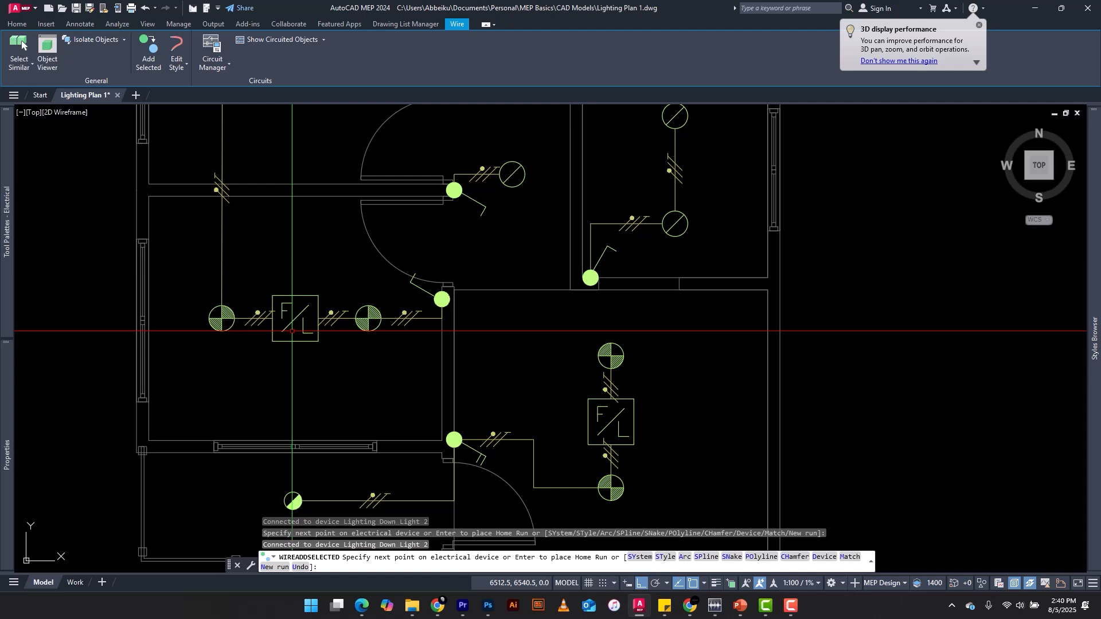
{"action": "key", "text": "Escape"}
Begin another wire matching the upper-left room's ticked wire, starting from the single pole switch beside the lower-left room's door
{"action": "scroll", "coordinate": [293, 331], "scroll_direction": "down", "scroll_amount": 5}
{"action": "scroll", "coordinate": [393, 227], "scroll_direction": "up", "scroll_amount": 8}
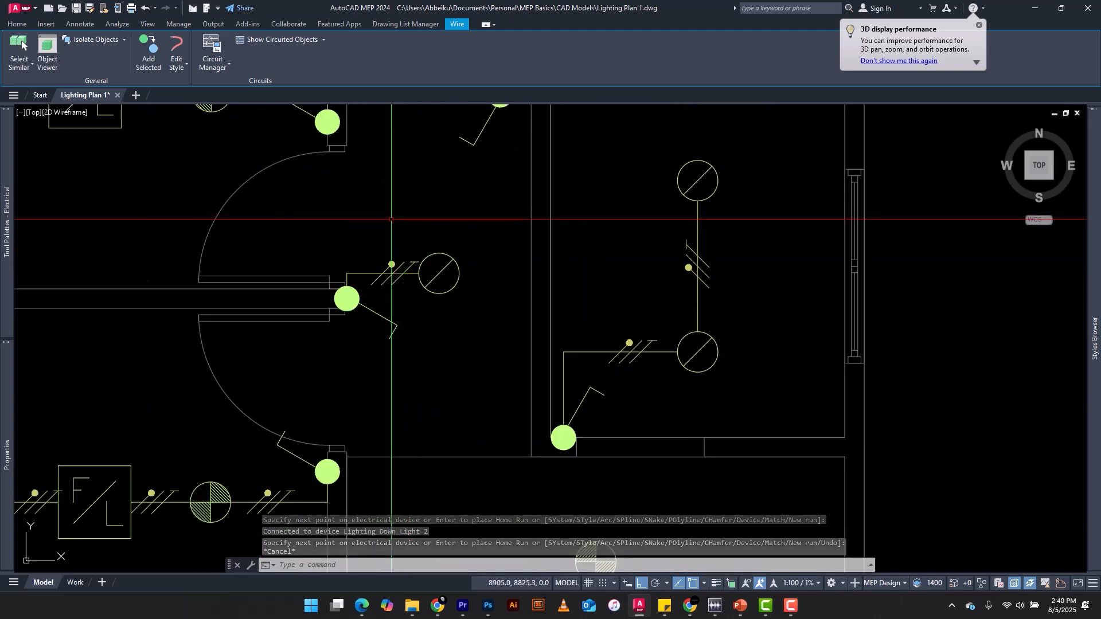
{"action": "scroll", "coordinate": [391, 219], "scroll_direction": "down", "scroll_amount": 2}
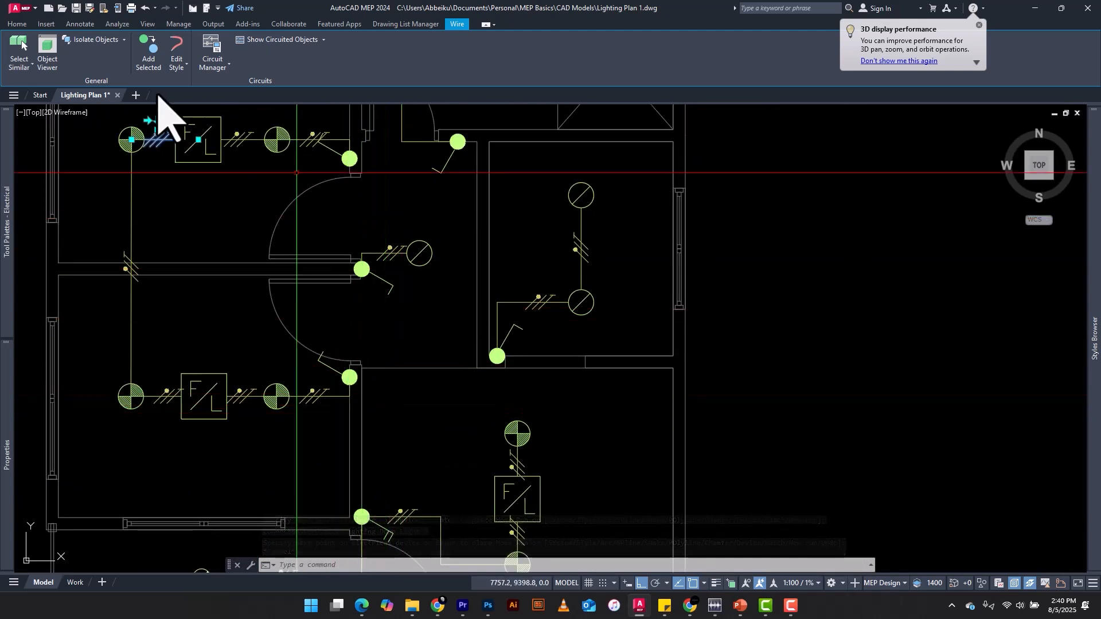
{"action": "left_click", "coordinate": [153, 50]}
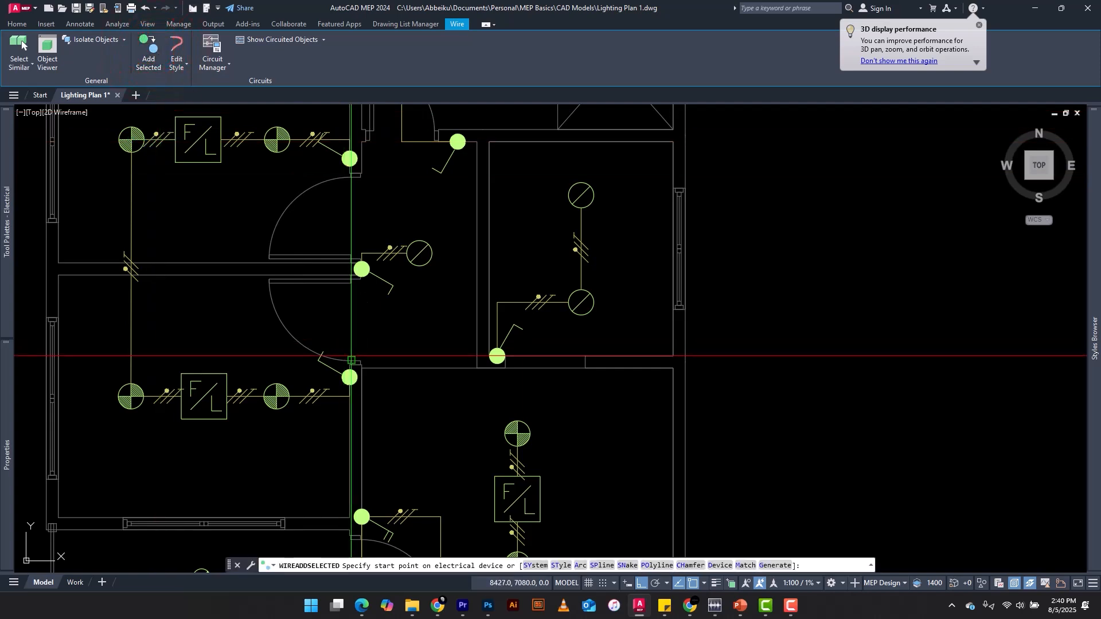
{"action": "scroll", "coordinate": [414, 393], "scroll_direction": "down", "scroll_amount": 3}
{"action": "scroll", "coordinate": [383, 376], "scroll_direction": "up", "scroll_amount": 8}
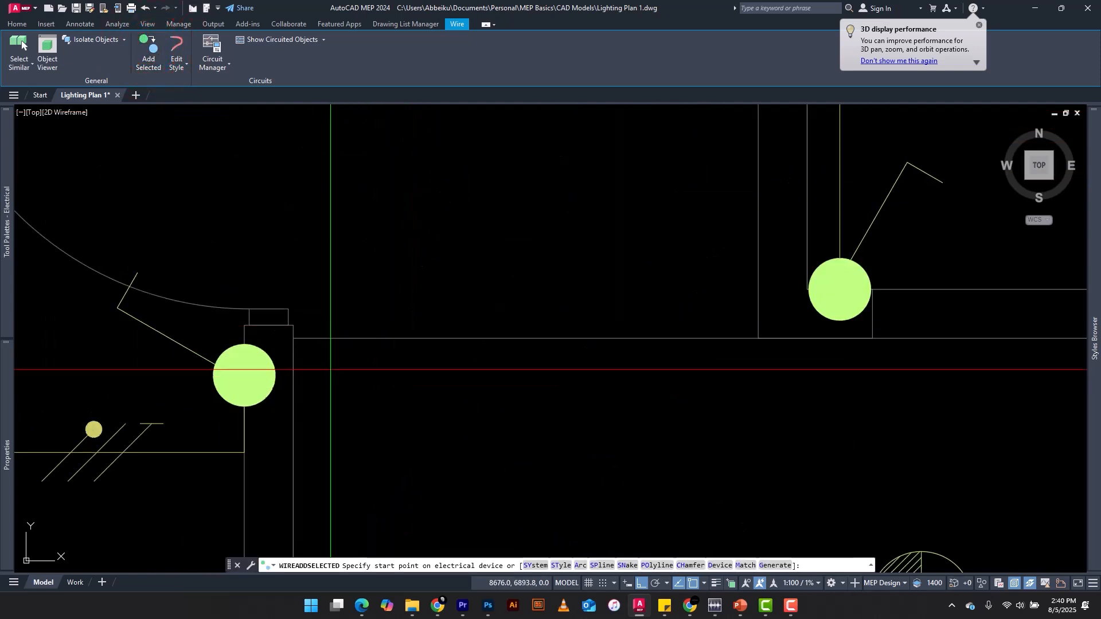
{"action": "scroll", "coordinate": [337, 372], "scroll_direction": "down", "scroll_amount": 2}
{"action": "scroll", "coordinate": [362, 258], "scroll_direction": "down", "scroll_amount": 5}
{"action": "scroll", "coordinate": [344, 241], "scroll_direction": "up", "scroll_amount": 2}
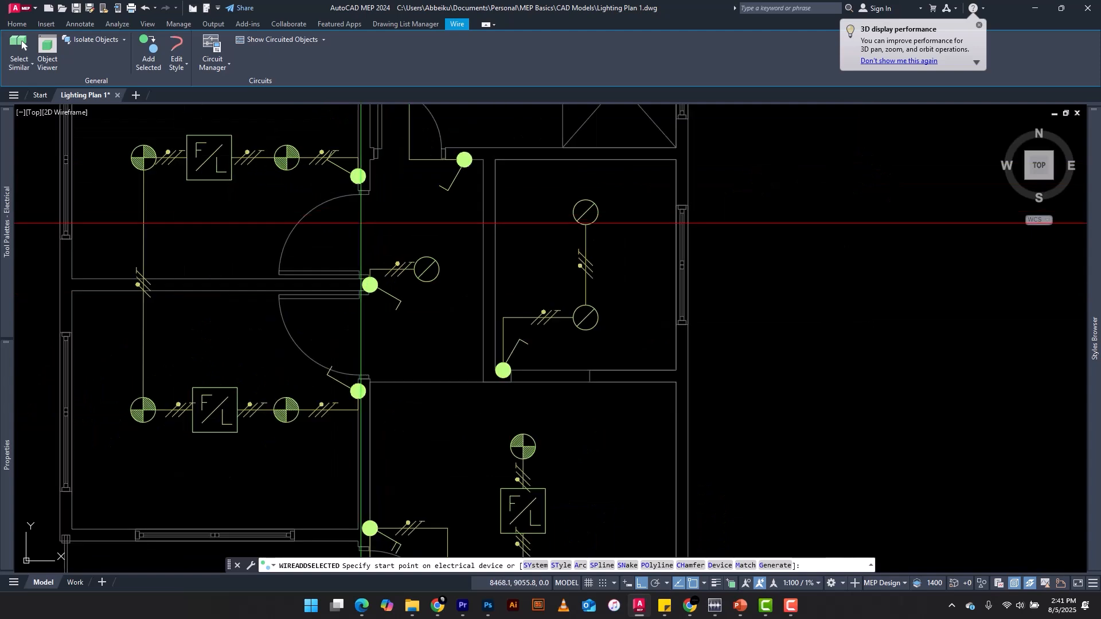
{"action": "scroll", "coordinate": [285, 411], "scroll_direction": "up", "scroll_amount": 4}
{"action": "scroll", "coordinate": [421, 396], "scroll_direction": "down", "scroll_amount": 4}
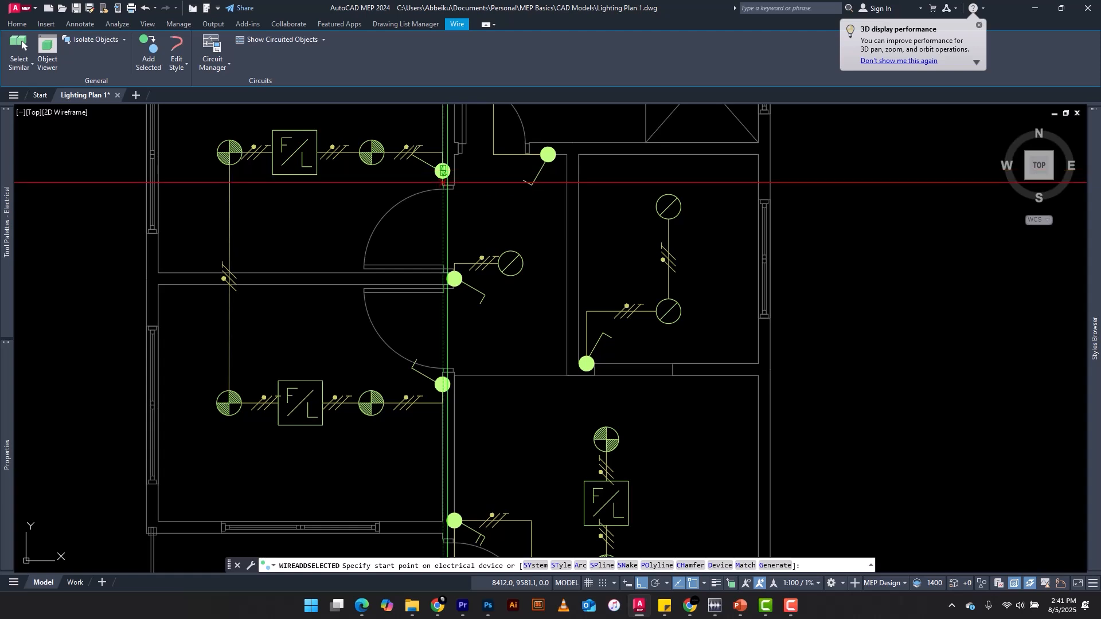
{"action": "left_click", "coordinate": [442, 385]}
Route the wire up to a corner level with the hallway switch, connect it to that switch, and end the run
{"action": "scroll", "coordinate": [449, 292], "scroll_direction": "up", "scroll_amount": 4}
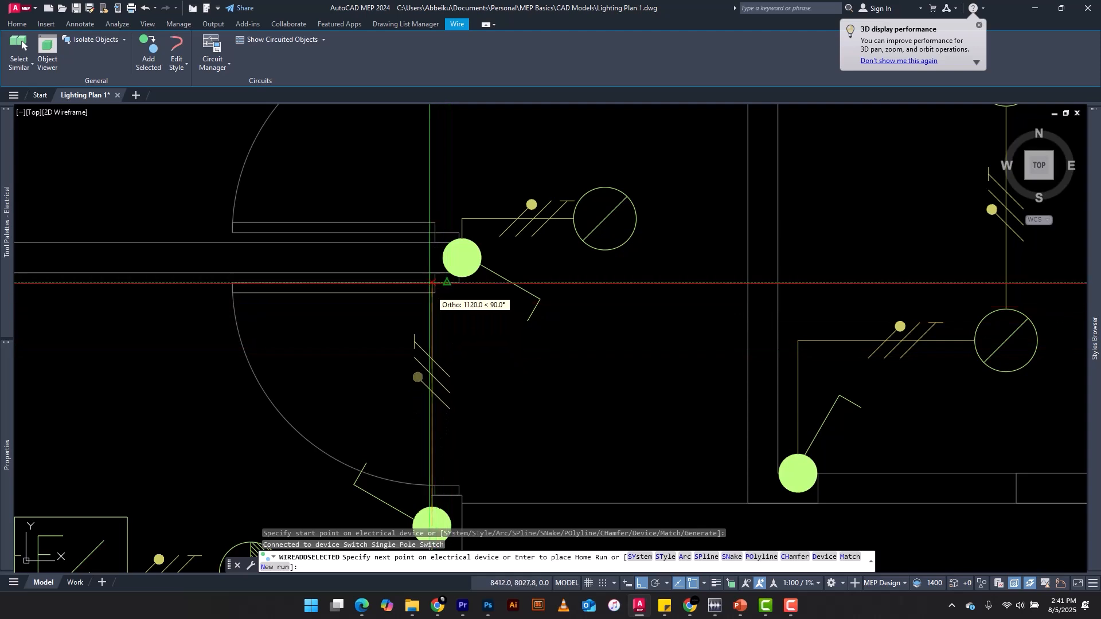
{"action": "scroll", "coordinate": [436, 255], "scroll_direction": "up", "scroll_amount": 4}
{"action": "middle_click_drag", "start_coordinate": [440, 254], "coordinate": [492, 258]}
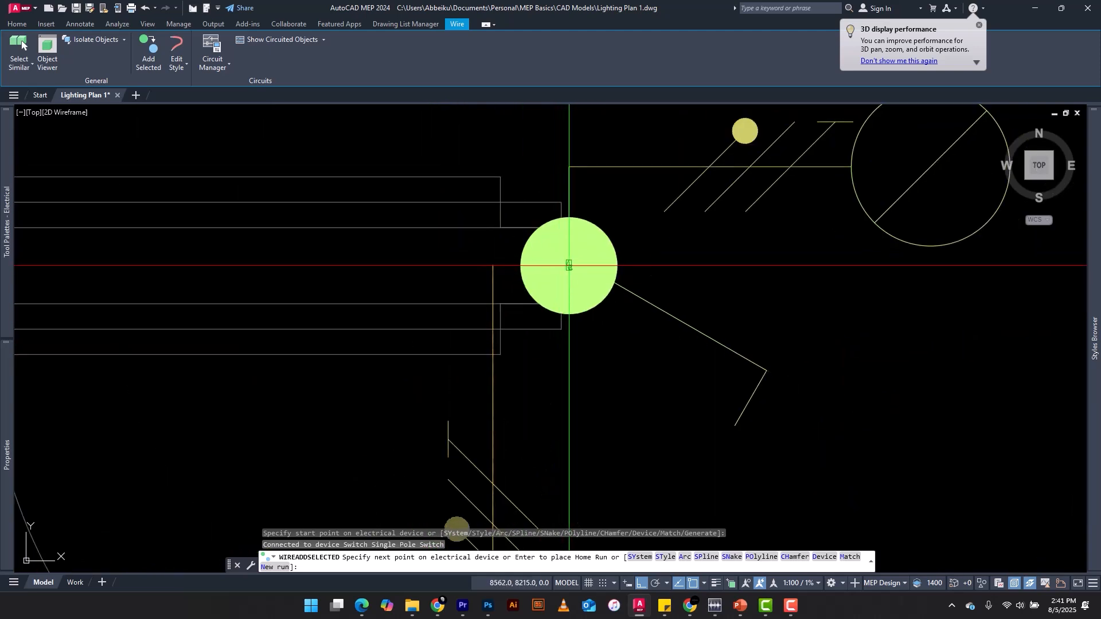
{"action": "left_click", "coordinate": [493, 265]}
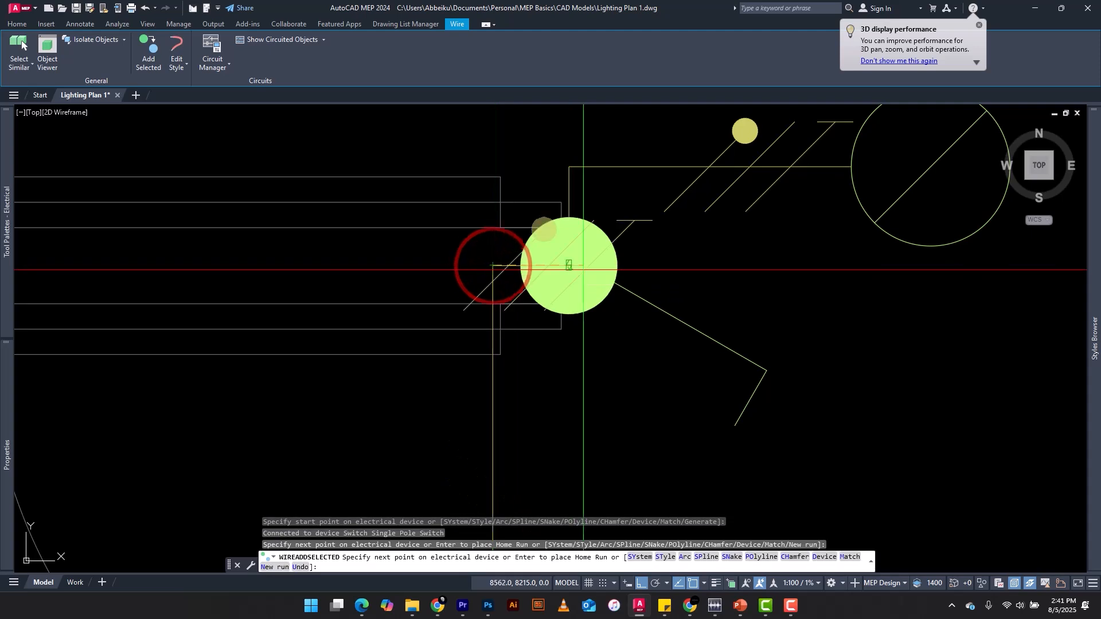
{"action": "left_click", "coordinate": [566, 263]}
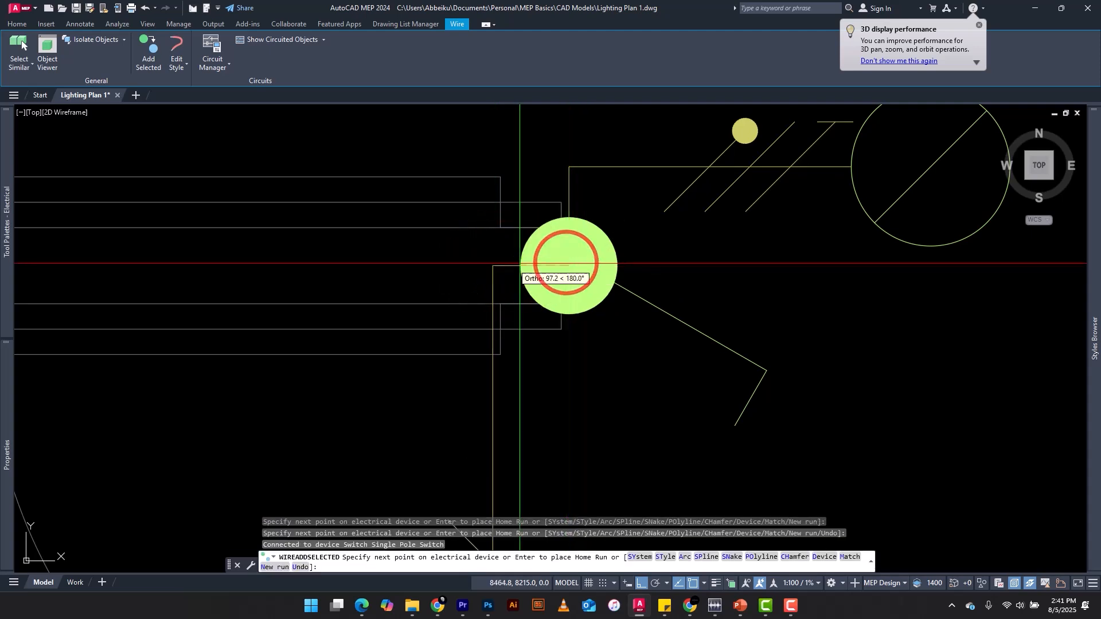
{"action": "scroll", "coordinate": [566, 263], "scroll_direction": "down", "scroll_amount": 3}
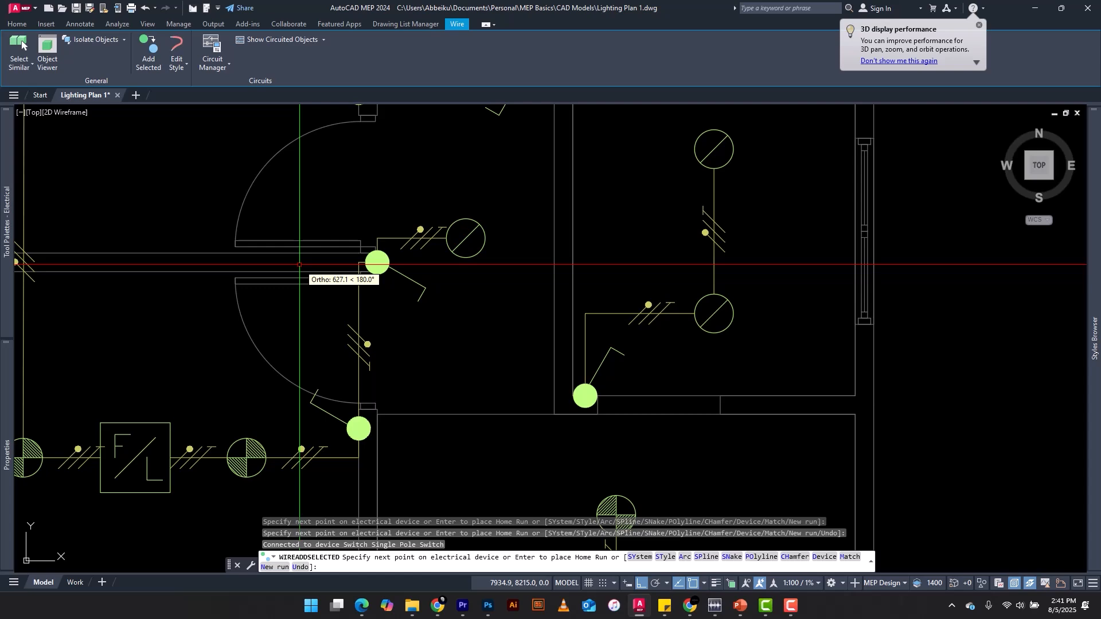
{"action": "key", "text": "Escape"}
Erase the ticked wire between the hallway switch and the hallway's round down light
{"action": "scroll", "coordinate": [391, 289], "scroll_direction": "down", "scroll_amount": 2}
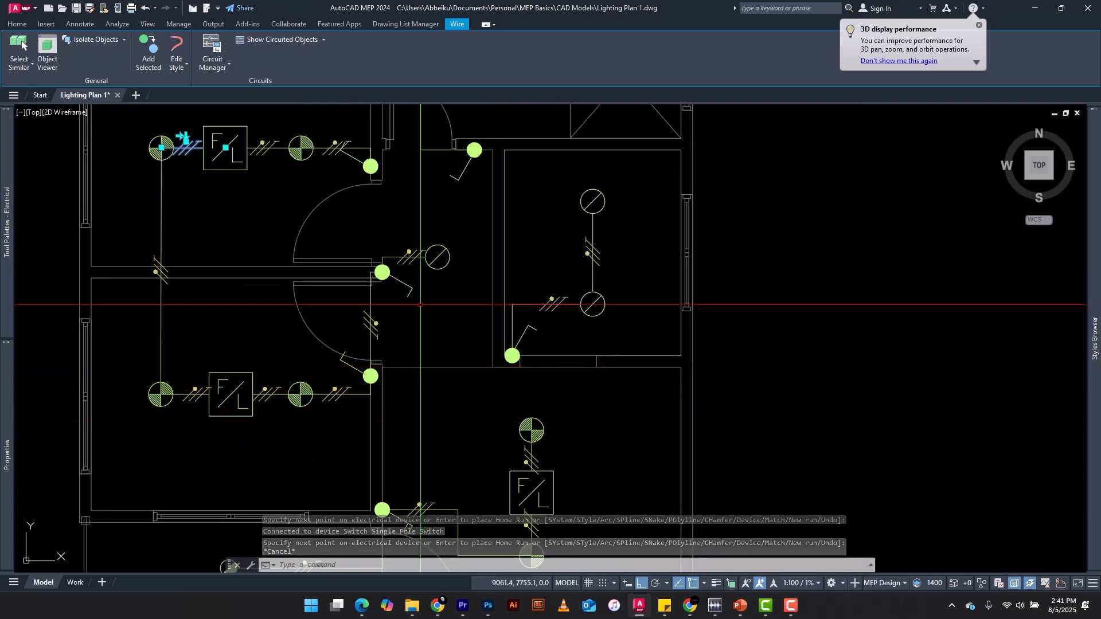
{"action": "scroll", "coordinate": [421, 304], "scroll_direction": "up", "scroll_amount": 5}
{"action": "scroll", "coordinate": [417, 267], "scroll_direction": "down", "scroll_amount": 5}
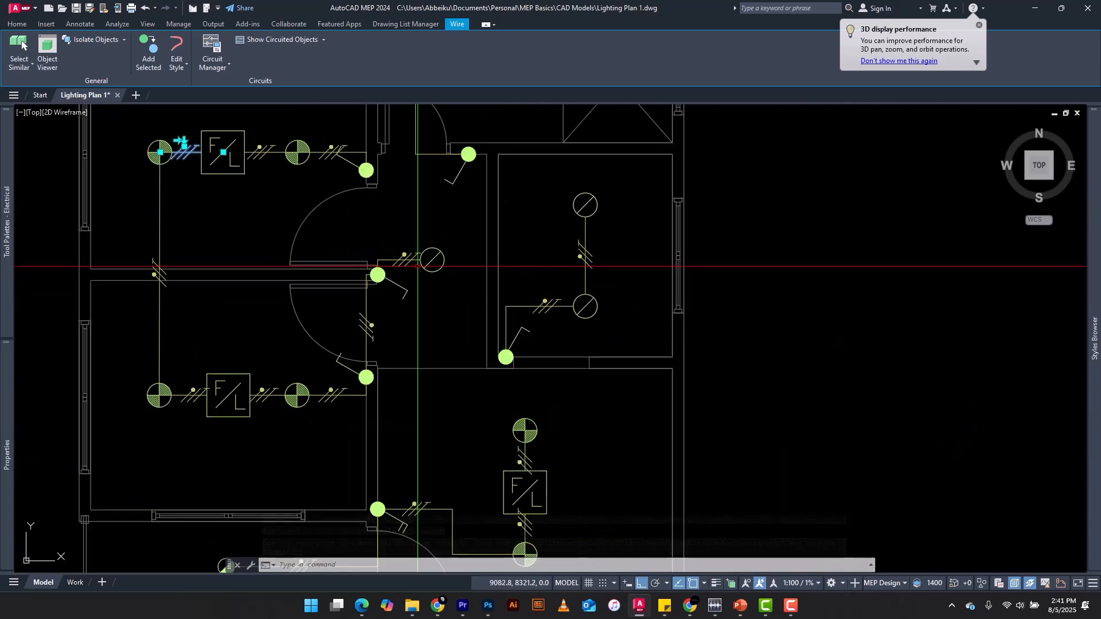
{"action": "scroll", "coordinate": [417, 267], "scroll_direction": "up", "scroll_amount": 5}
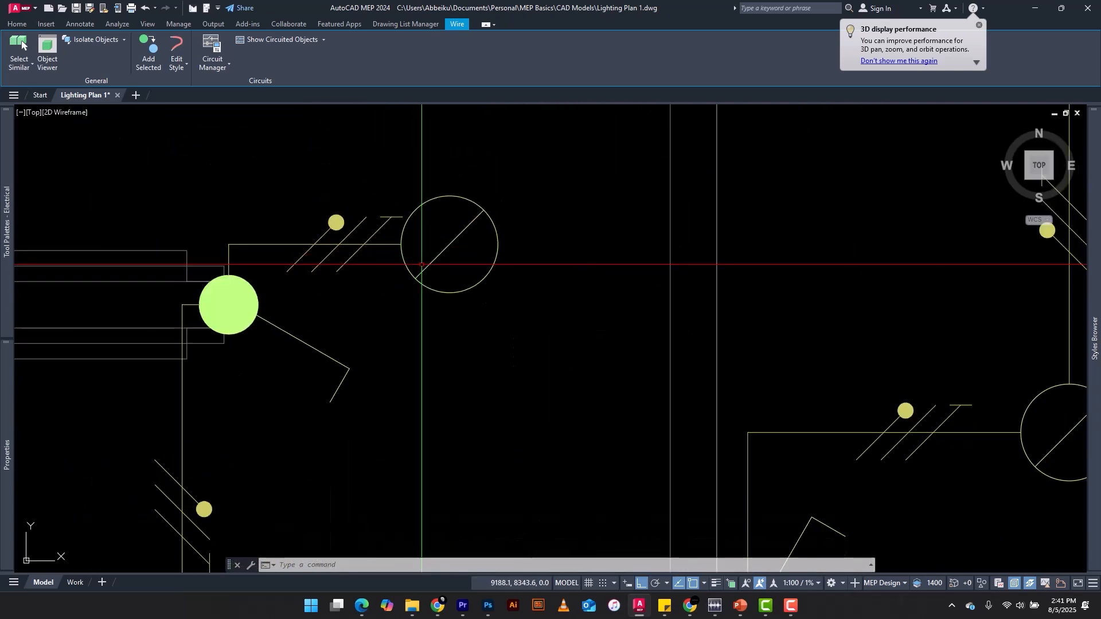
{"action": "left_click", "coordinate": [385, 221]}
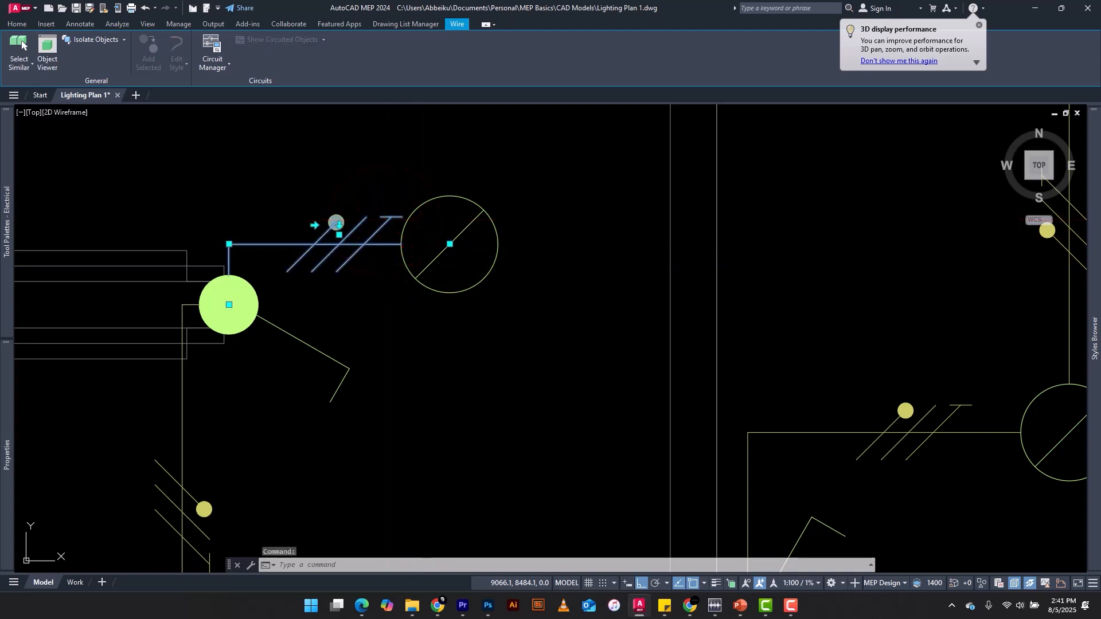
{"action": "key", "text": "Delete"}
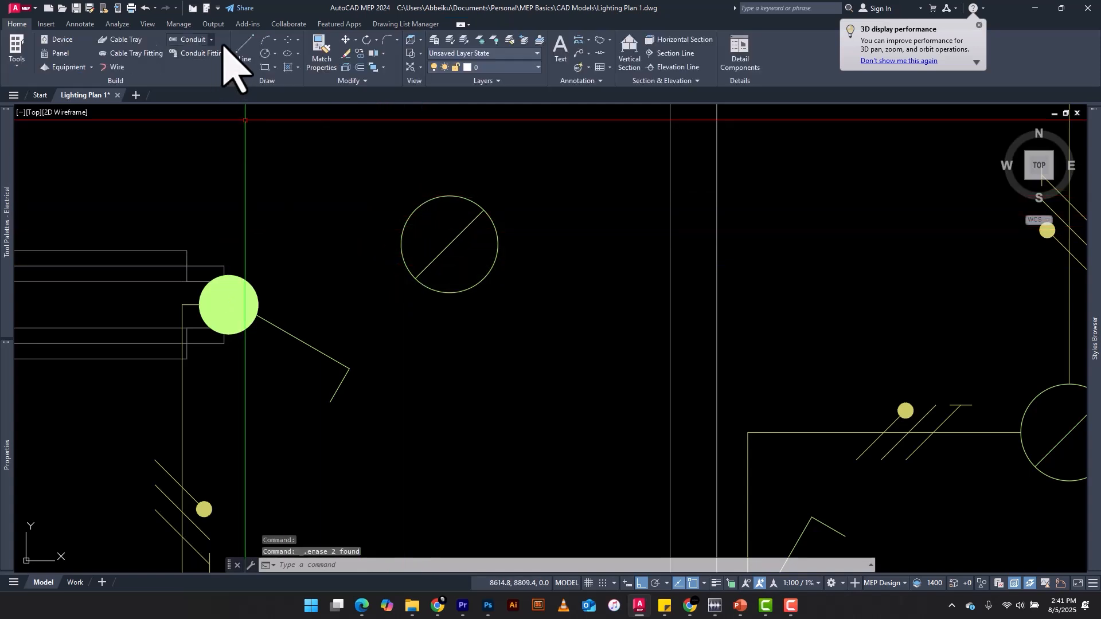
{"action": "left_click", "coordinate": [247, 41]}
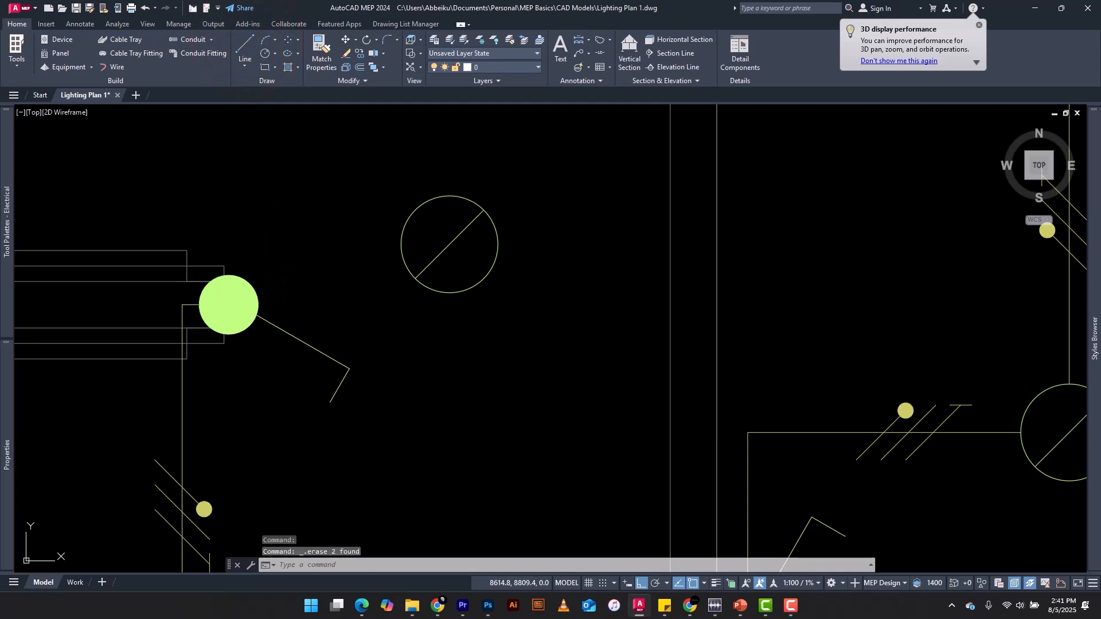
{"action": "key", "text": "Escape"}
{"action": "key", "text": "Escape"}
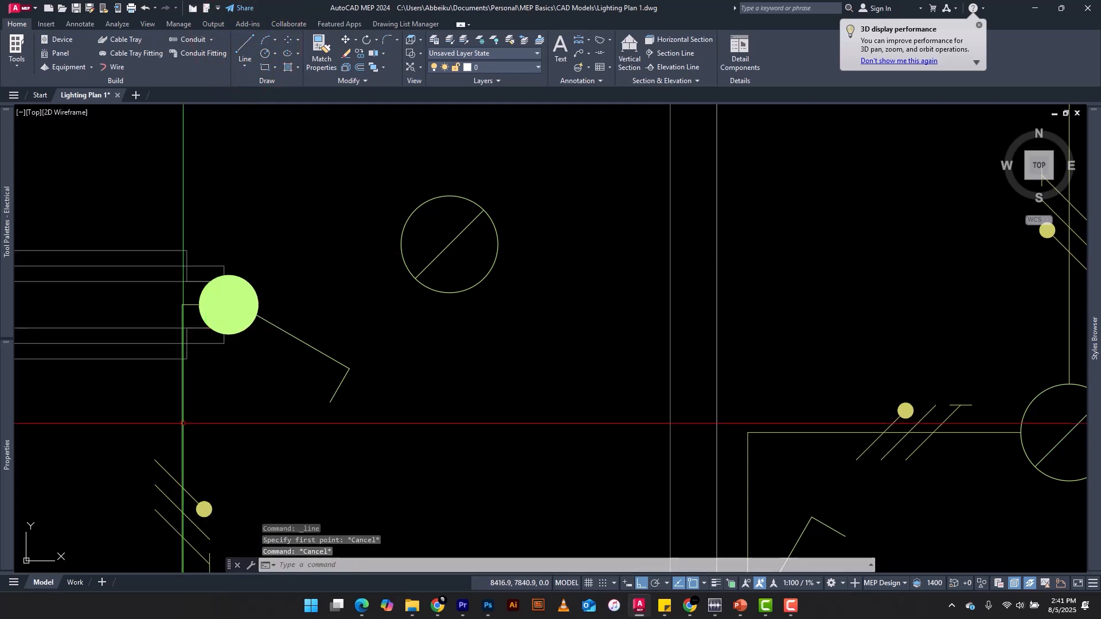
Begin a wire matching the switch-to-switch wire from the hallway switch, with its corner directly below the hallway's round down light
{"action": "left_click", "coordinate": [207, 418]}
{"action": "left_click", "coordinate": [154, 436]}
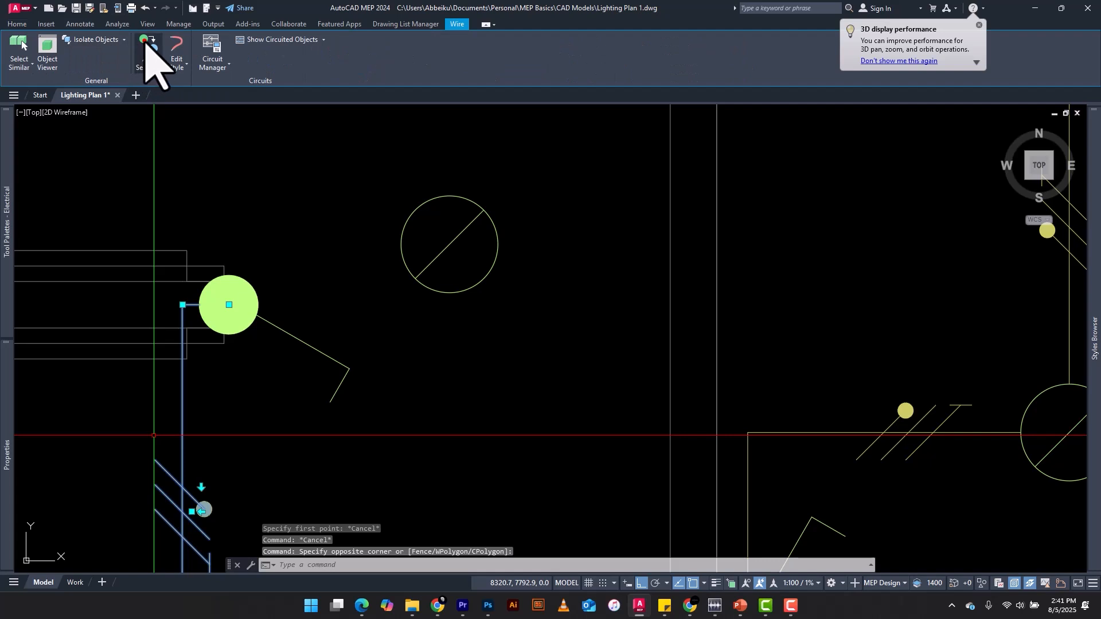
{"action": "left_click", "coordinate": [145, 44]}
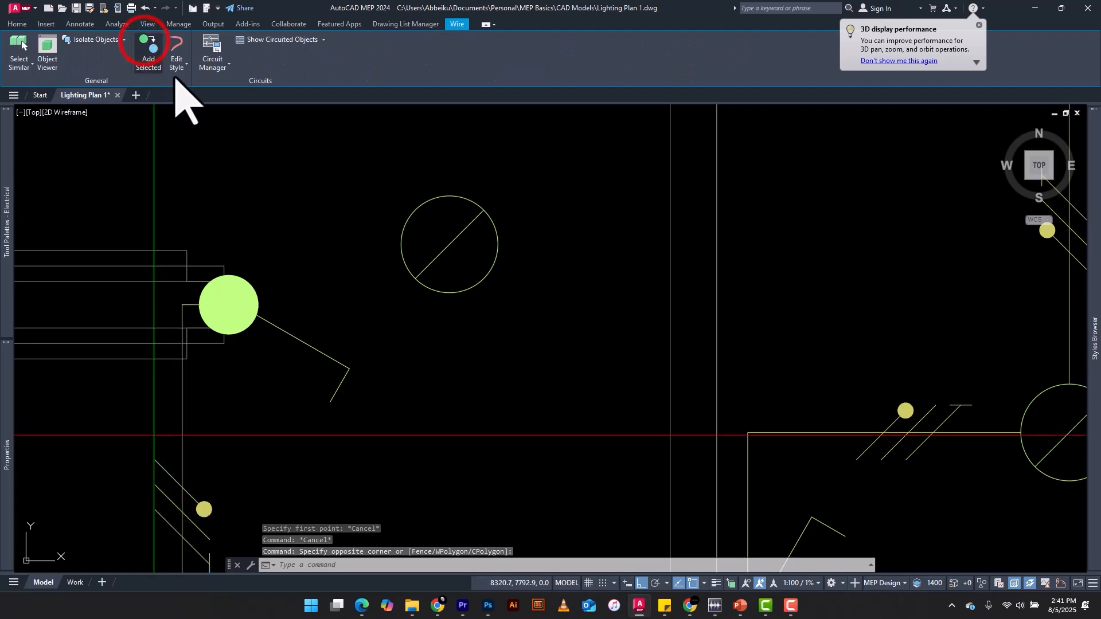
{"action": "left_click", "coordinate": [229, 305]}
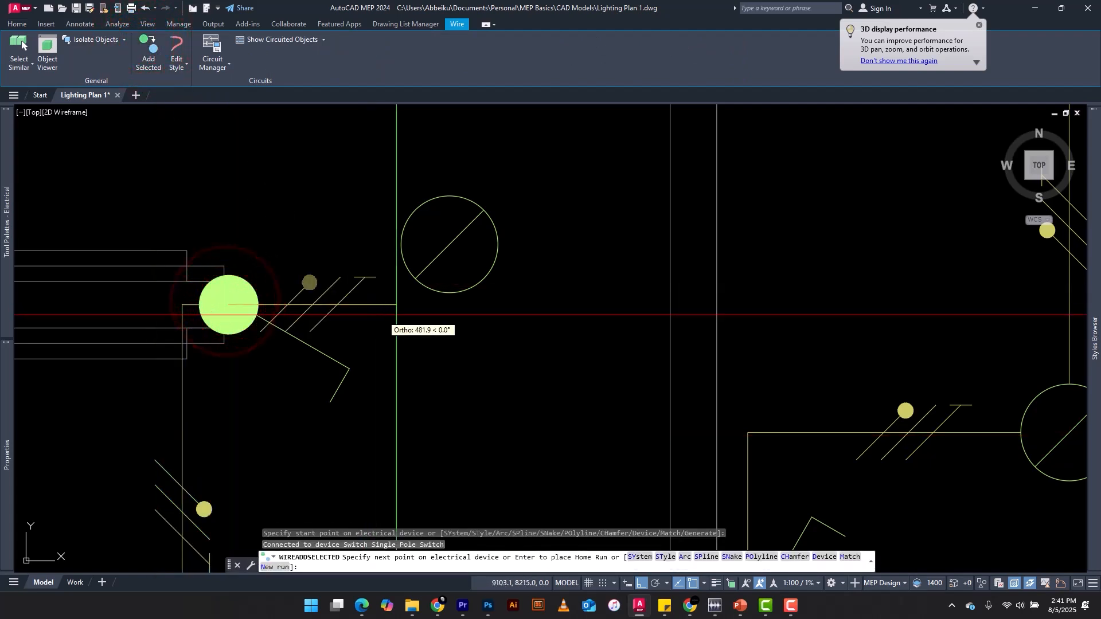
{"action": "scroll", "coordinate": [460, 309], "scroll_direction": "up", "scroll_amount": 2}
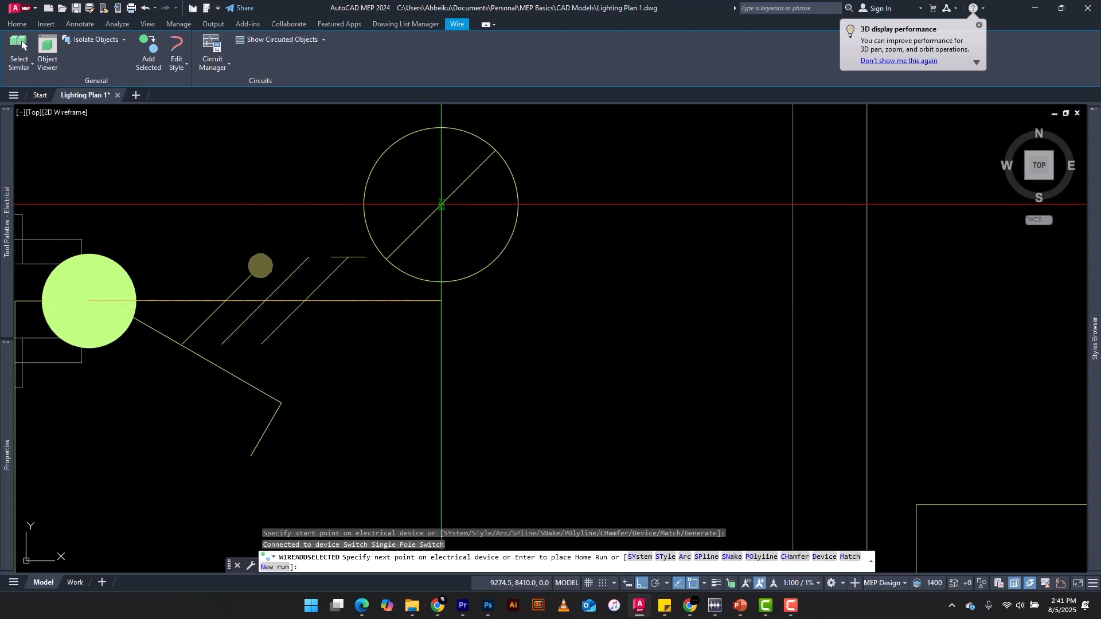
{"action": "left_click", "coordinate": [440, 300]}
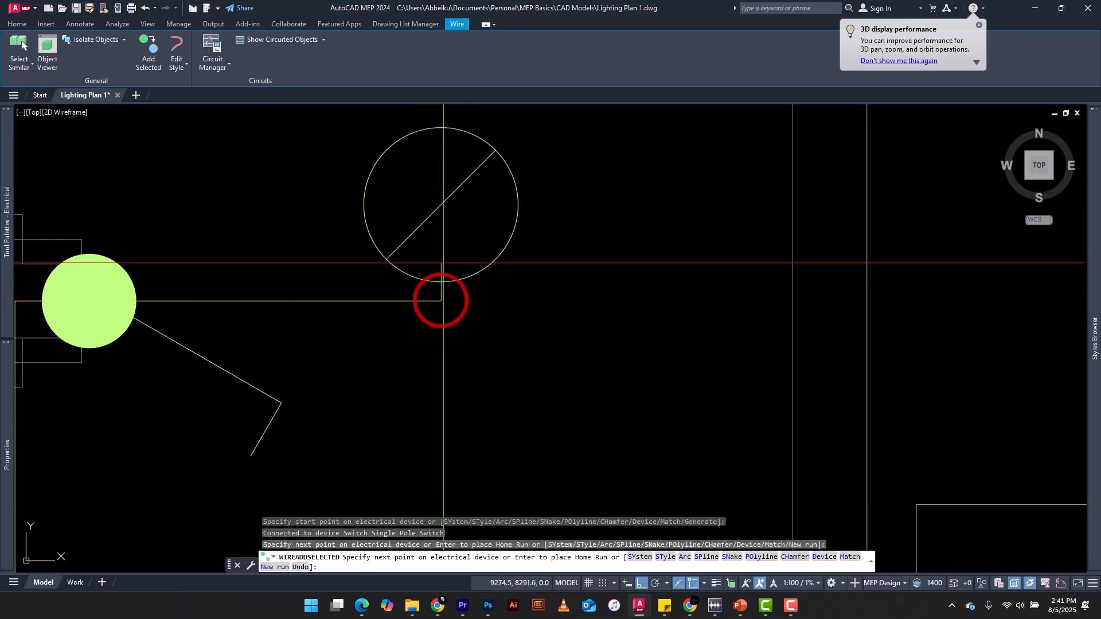
Connect the wire up to the centre of the hallway's round down light and end the run without a home run
{"action": "left_click", "coordinate": [441, 205]}
{"action": "scroll", "coordinate": [382, 316], "scroll_direction": "down", "scroll_amount": 5}
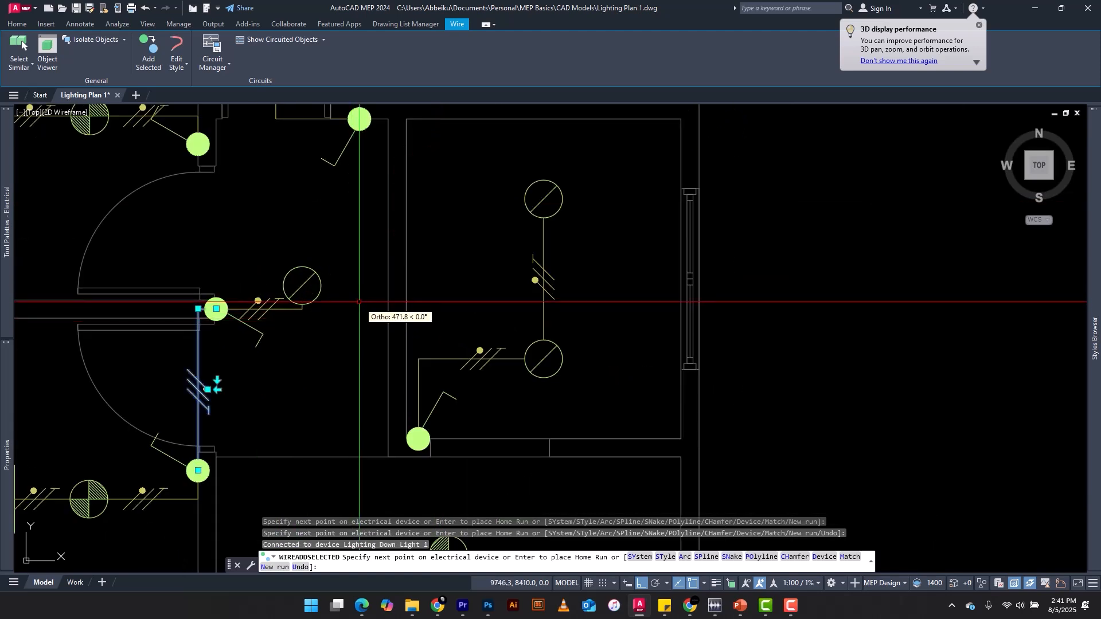
{"action": "scroll", "coordinate": [359, 301], "scroll_direction": "down", "scroll_amount": 3}
{"action": "key", "text": "Return"}
{"action": "key", "text": "Escape"}
{"action": "key", "text": "Escape"}
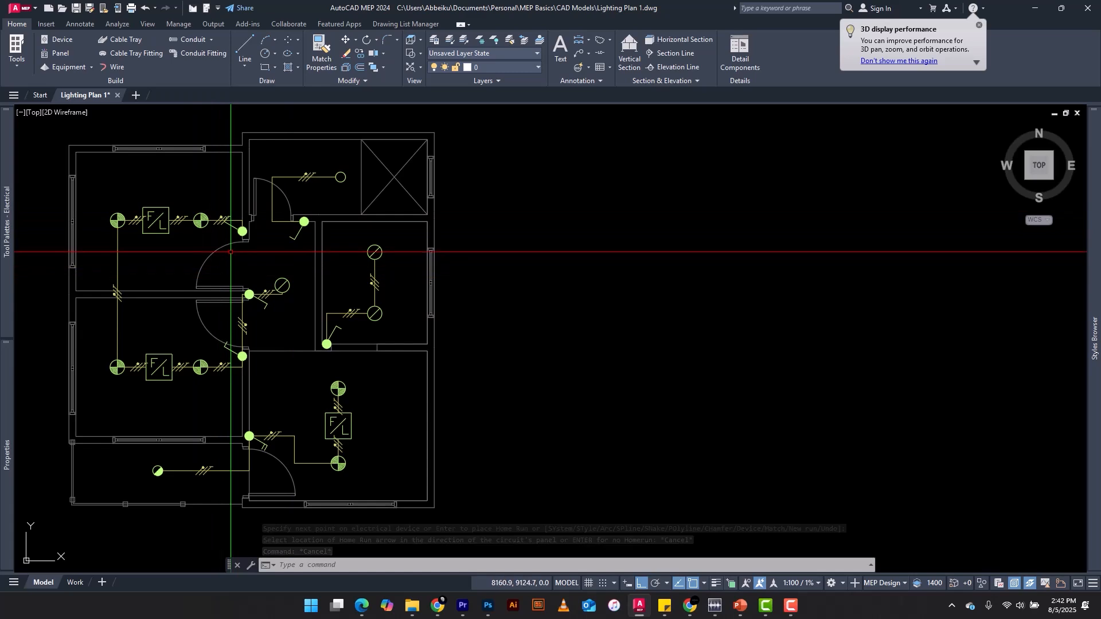
{"action": "scroll", "coordinate": [231, 252], "scroll_direction": "up", "scroll_amount": 8}
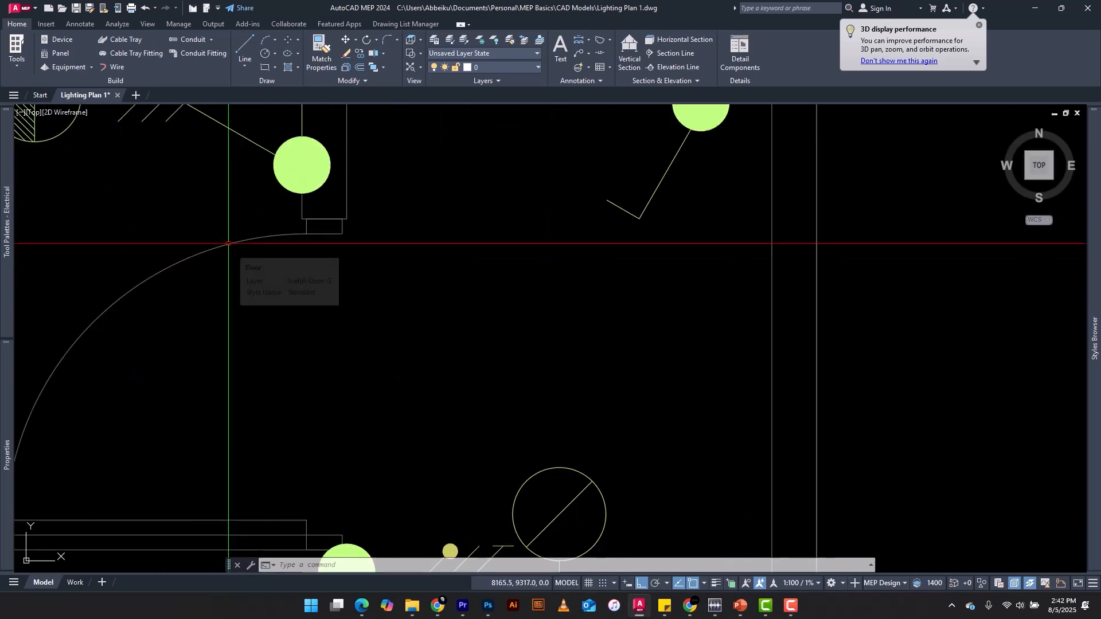
Begin a wire at the upper-left room's switch, matching the ticked wire that joins this switch to the nearest down light
{"action": "scroll", "coordinate": [391, 309], "scroll_direction": "down", "scroll_amount": 3}
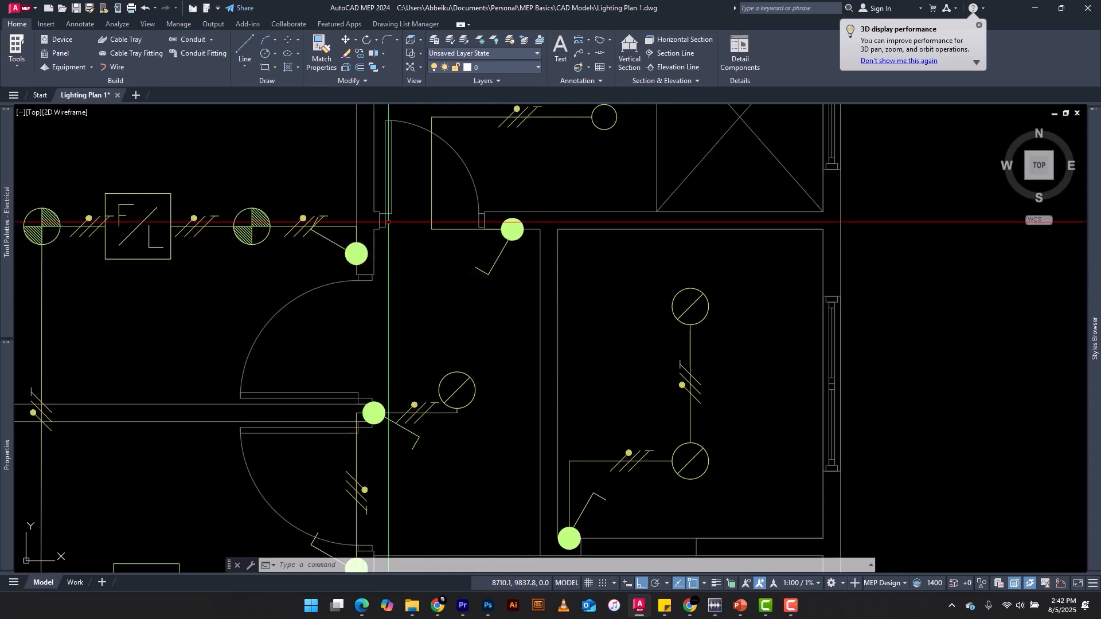
{"action": "scroll", "coordinate": [383, 223], "scroll_direction": "down", "scroll_amount": 2}
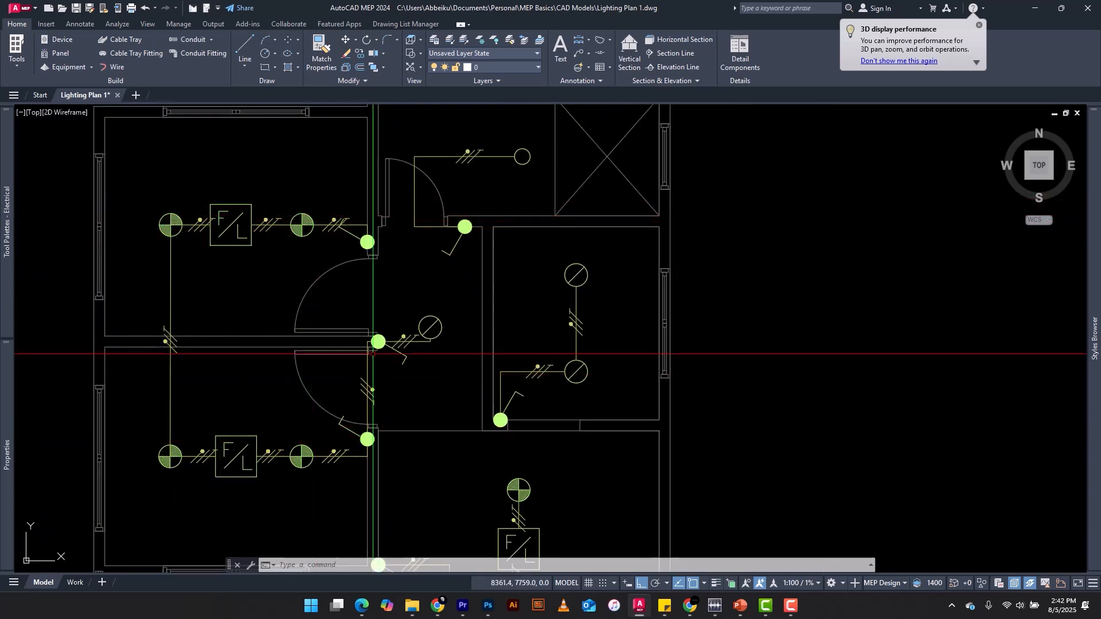
{"action": "scroll", "coordinate": [396, 248], "scroll_direction": "up", "scroll_amount": 4}
{"action": "key", "text": "Escape"}
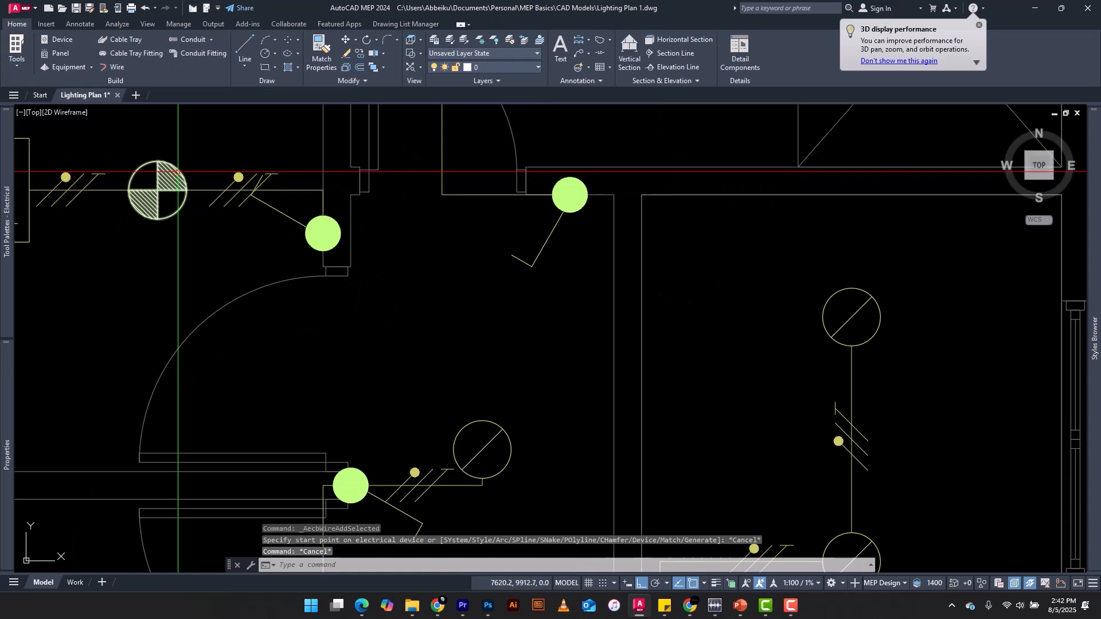
{"action": "scroll", "coordinate": [229, 180], "scroll_direction": "up", "scroll_amount": 6}
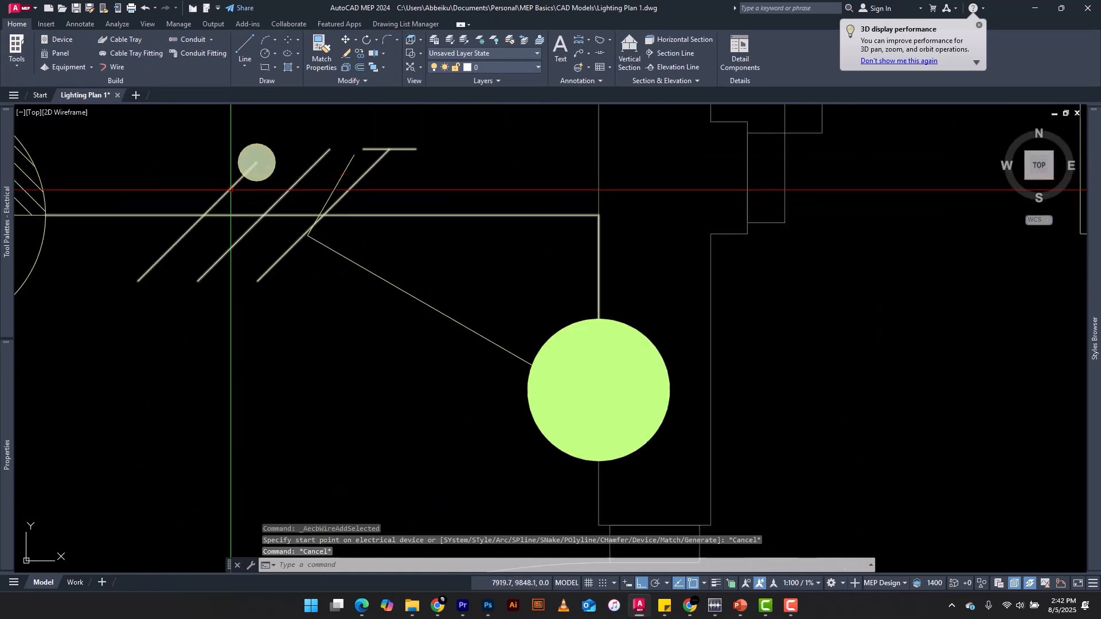
{"action": "left_click", "coordinate": [231, 190]}
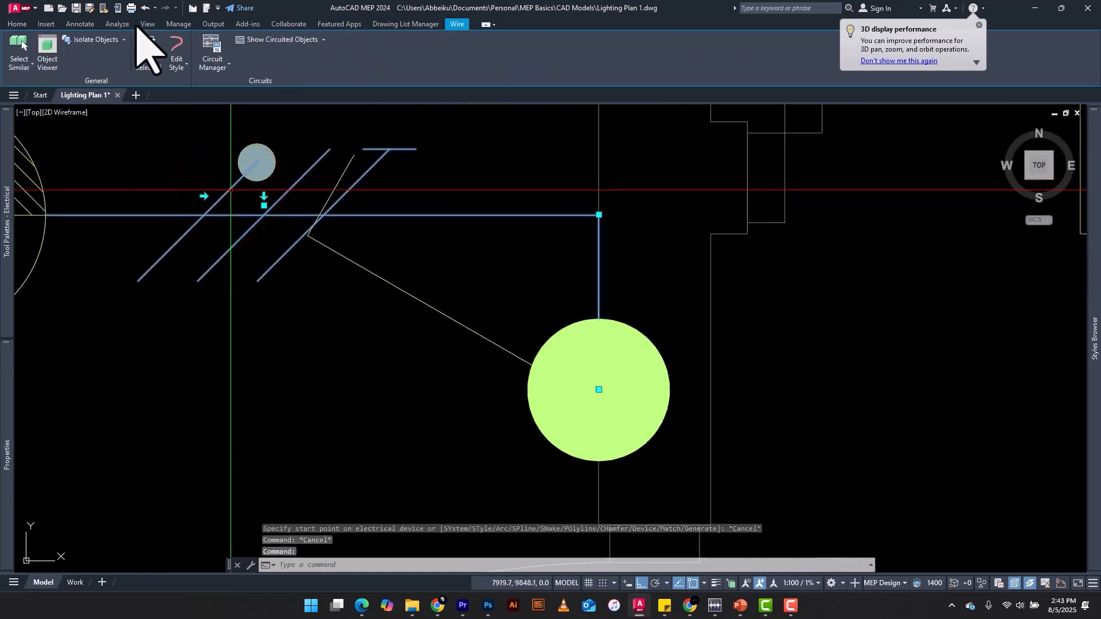
{"action": "left_click", "coordinate": [140, 43]}
{"action": "scroll", "coordinate": [172, 166], "scroll_direction": "down", "scroll_amount": 4}
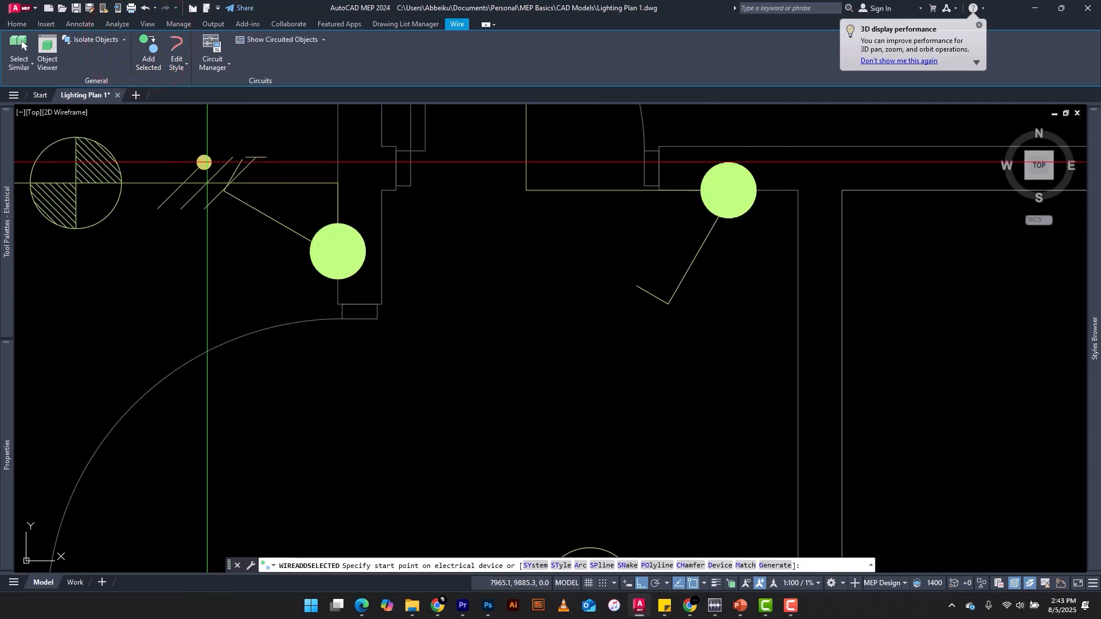
{"action": "left_click", "coordinate": [338, 251]}
Run the wire straight down about 674 units from the upper-left room's switch and end it with a home run arrow
{"action": "scroll", "coordinate": [358, 243], "scroll_direction": "down", "scroll_amount": 4}
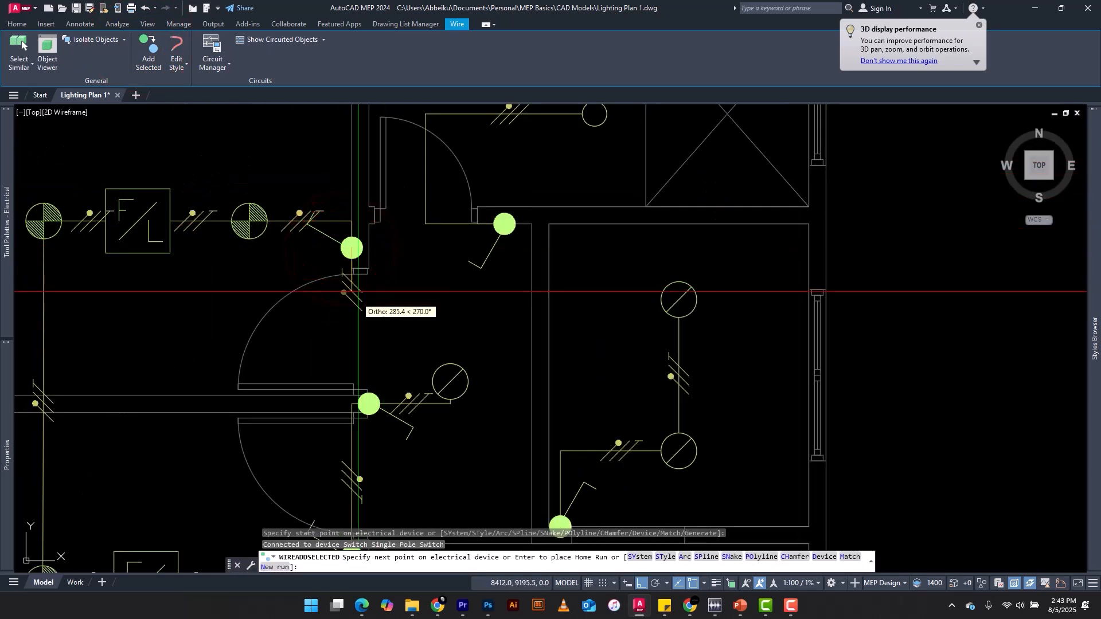
{"action": "scroll", "coordinate": [348, 327], "scroll_direction": "up", "scroll_amount": 2}
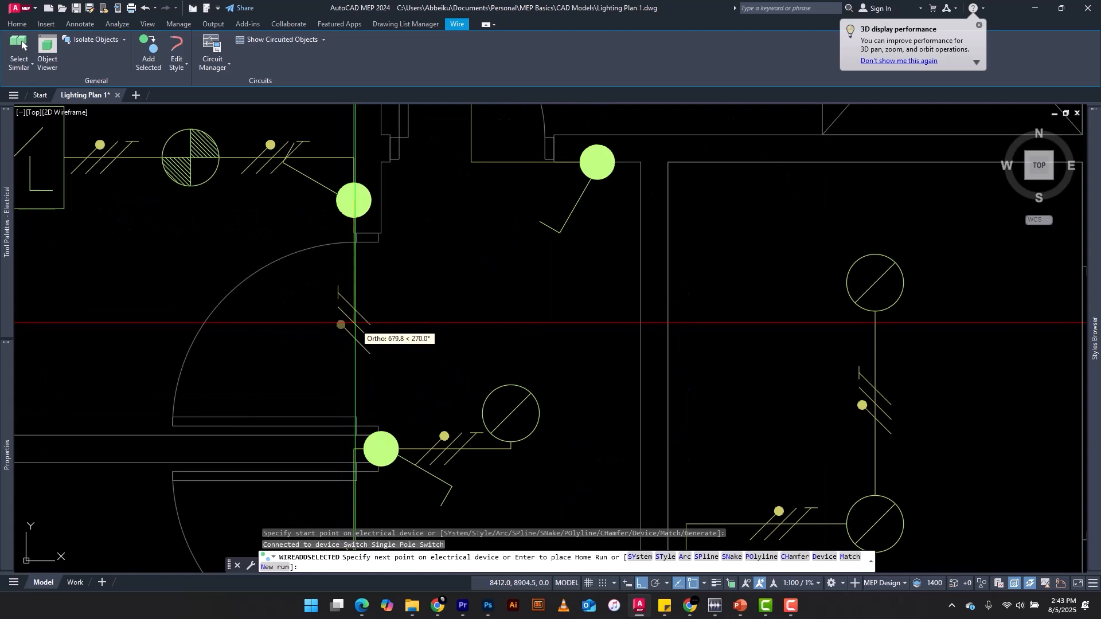
{"action": "key", "text": "Return"}
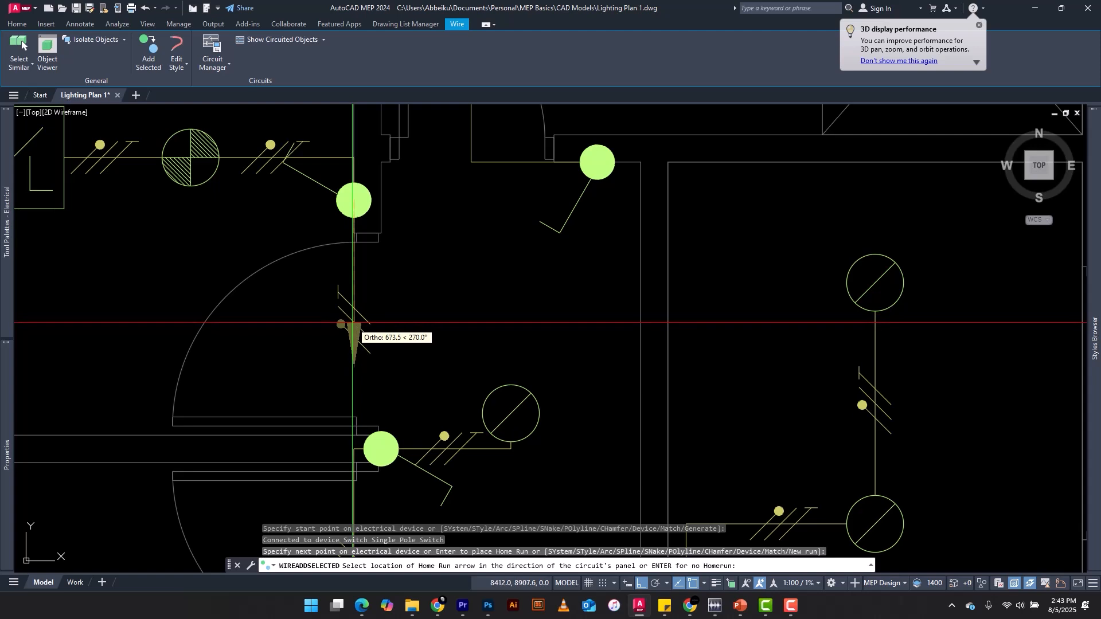
{"action": "left_click", "coordinate": [352, 323]}
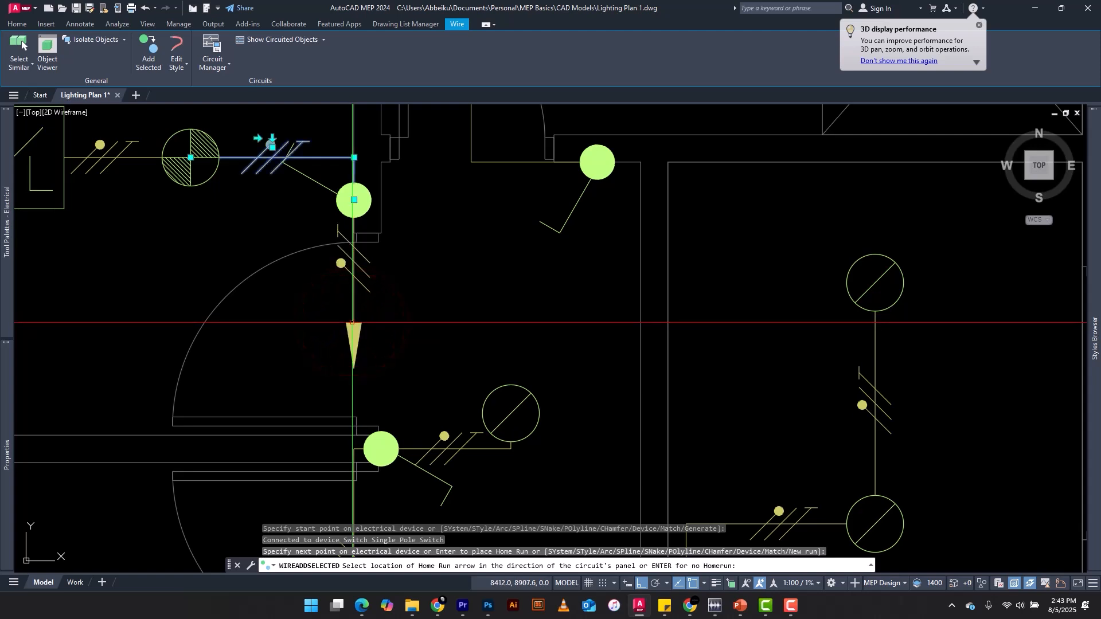
{"action": "key", "text": "Escape"}
{"action": "key", "text": "Escape"}
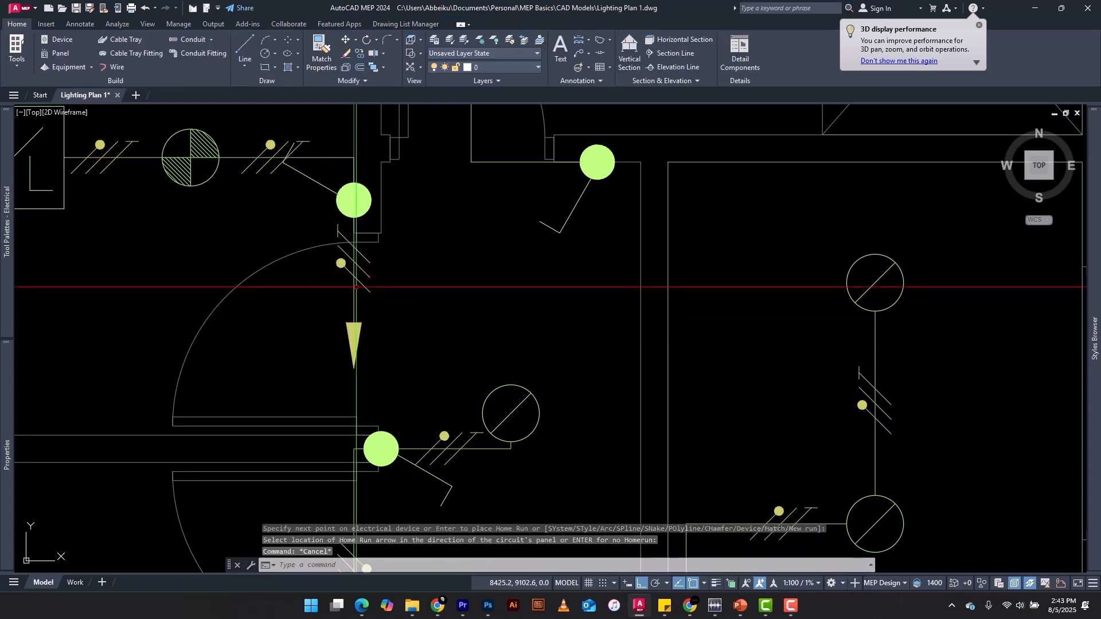
Begin a wire at the upper-right room's round down light, matching the ticked wire between that light and its switch
{"action": "scroll", "coordinate": [350, 342], "scroll_direction": "down", "scroll_amount": 6}
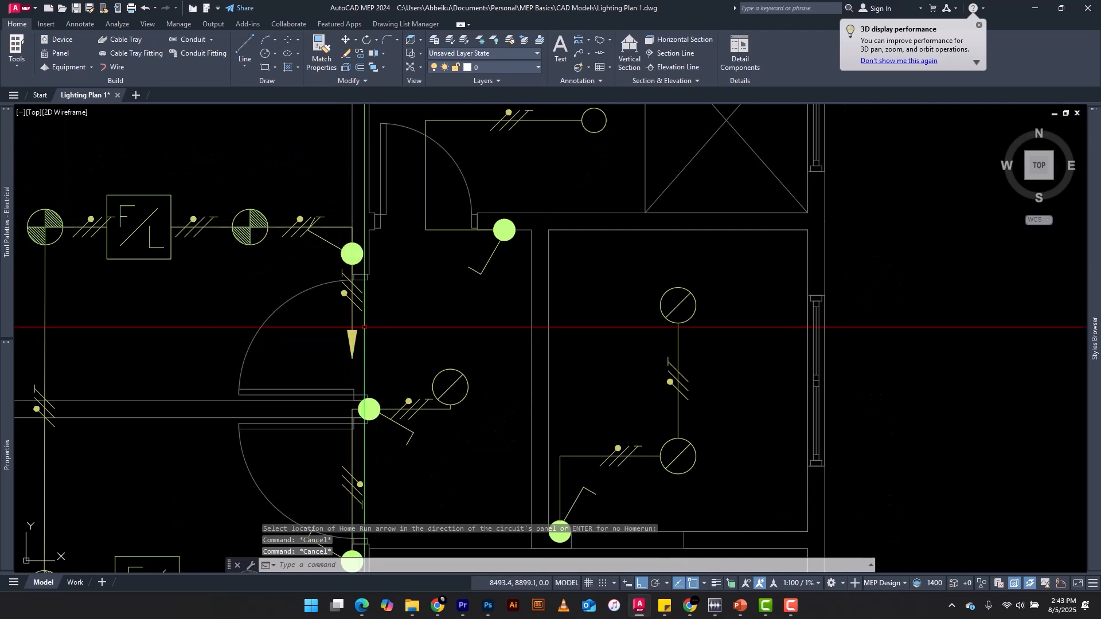
{"action": "scroll", "coordinate": [340, 277], "scroll_direction": "up", "scroll_amount": 3}
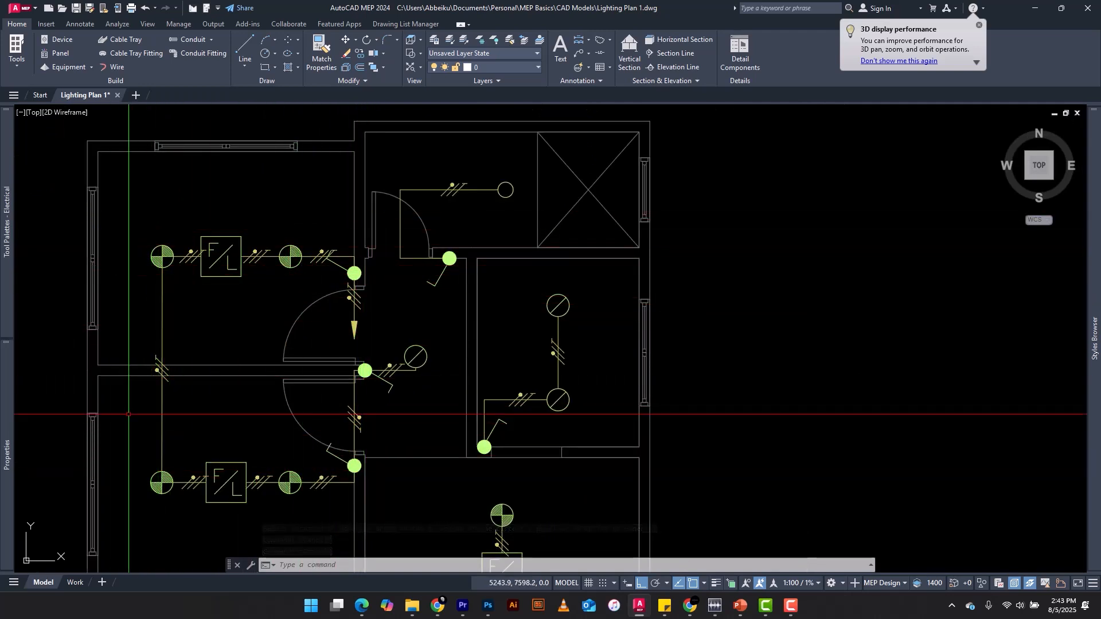
{"action": "scroll", "coordinate": [349, 341], "scroll_direction": "up", "scroll_amount": 6}
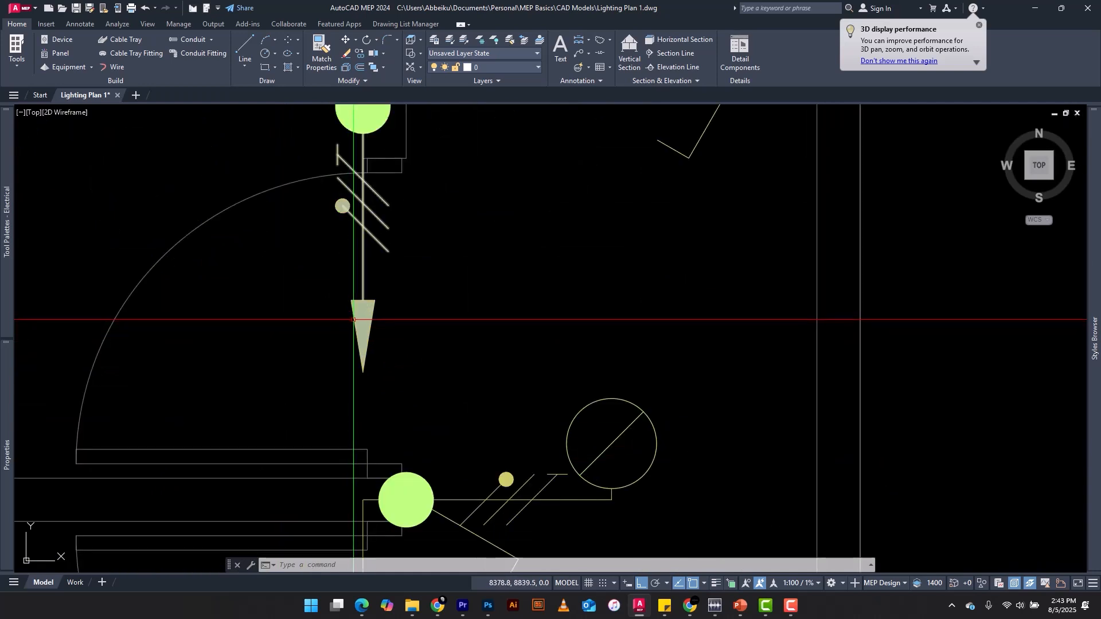
{"action": "left_click", "coordinate": [147, 52]}
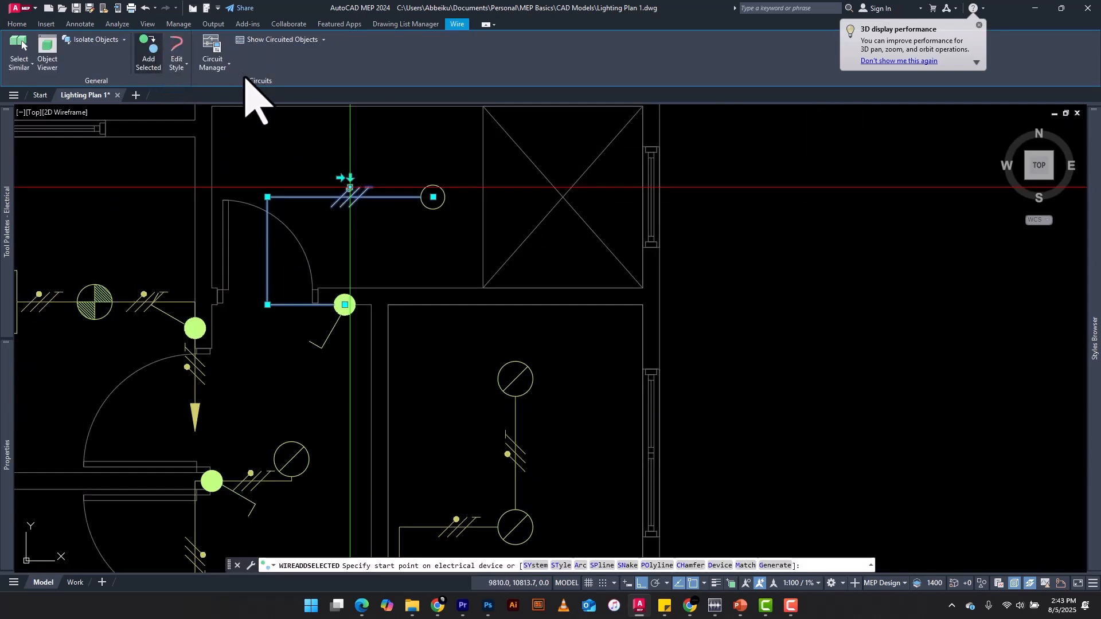
{"action": "key", "text": "Escape"}
{"action": "key", "text": "Escape"}
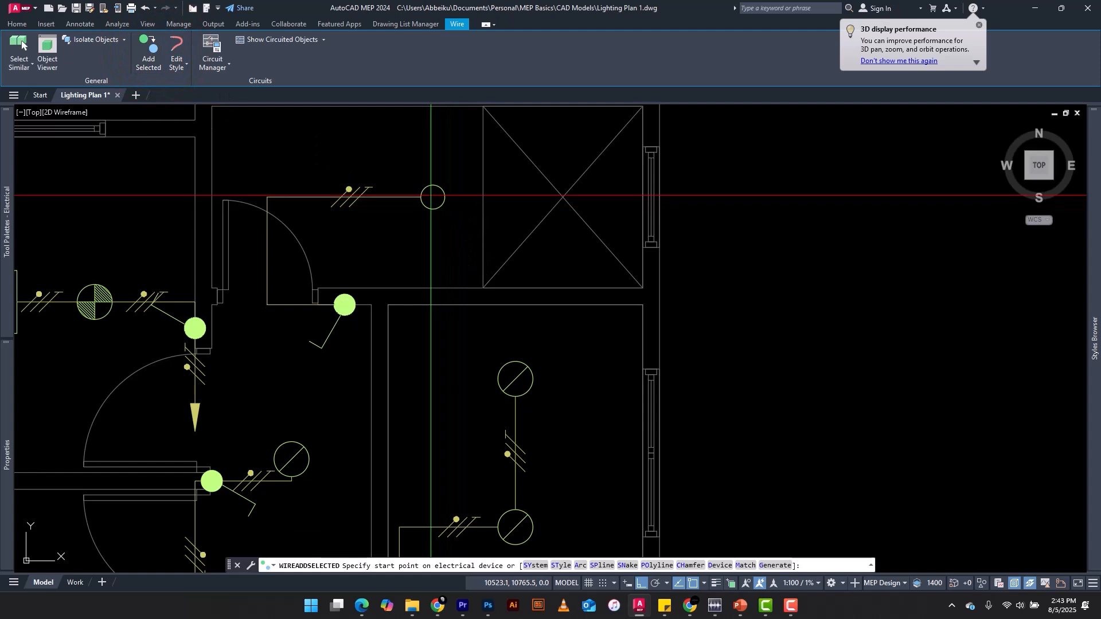
{"action": "scroll", "coordinate": [432, 197], "scroll_direction": "down", "scroll_amount": 2}
{"action": "left_click", "coordinate": [432, 197]}
Route the wire right to a corner above the middle-right room's upper fitting, connect it down to that fitting, and end the run
{"action": "scroll", "coordinate": [453, 189], "scroll_direction": "up", "scroll_amount": 4}
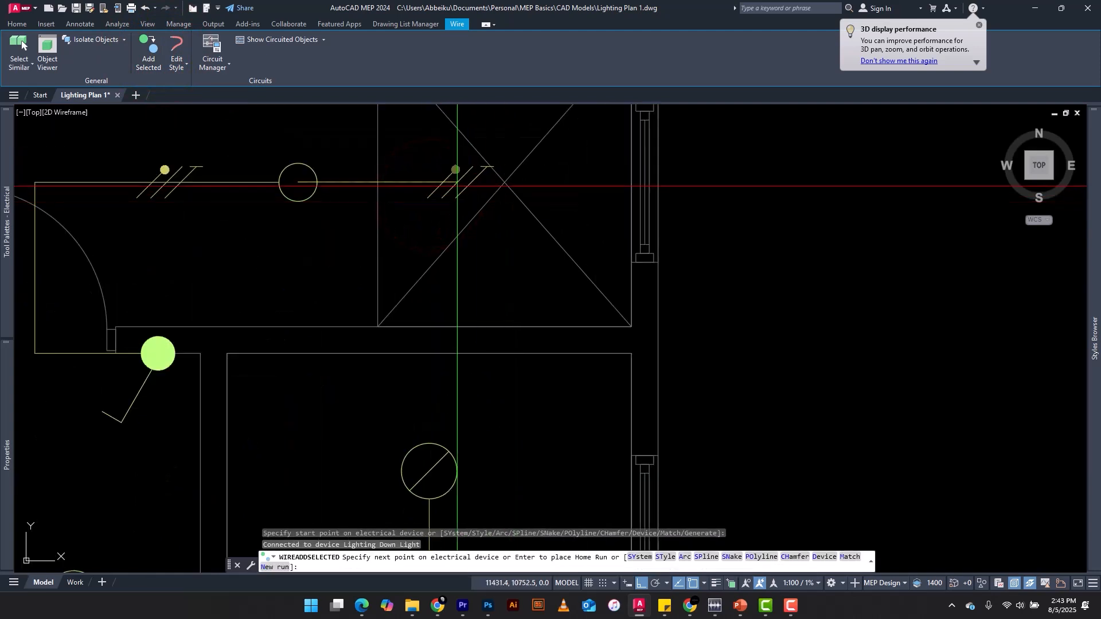
{"action": "scroll", "coordinate": [456, 182], "scroll_direction": "down", "scroll_amount": 2}
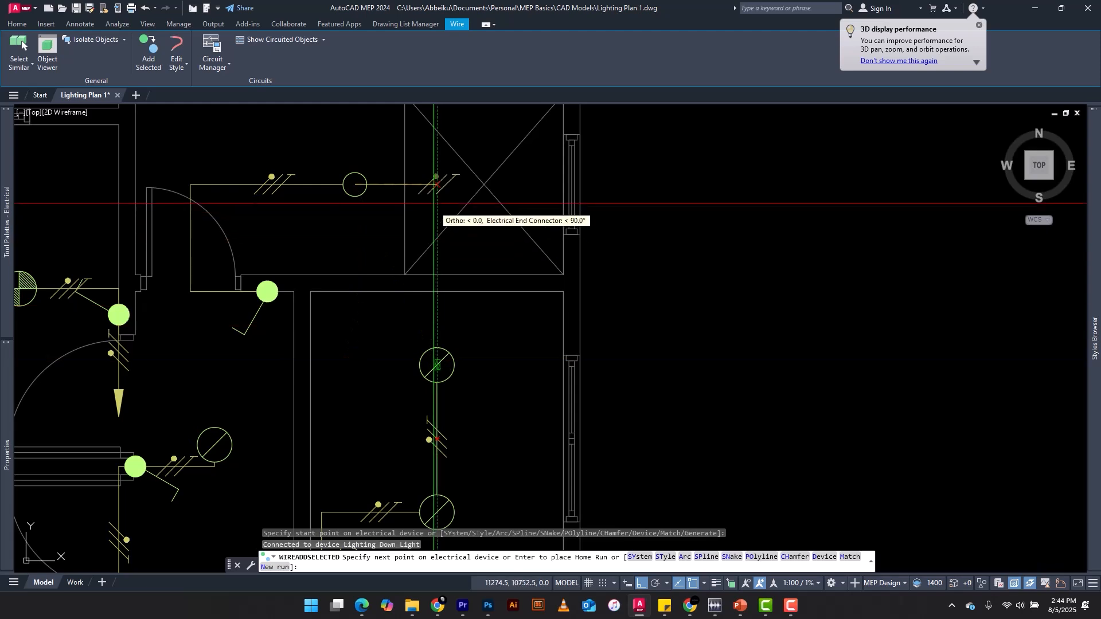
{"action": "left_click", "coordinate": [436, 185]}
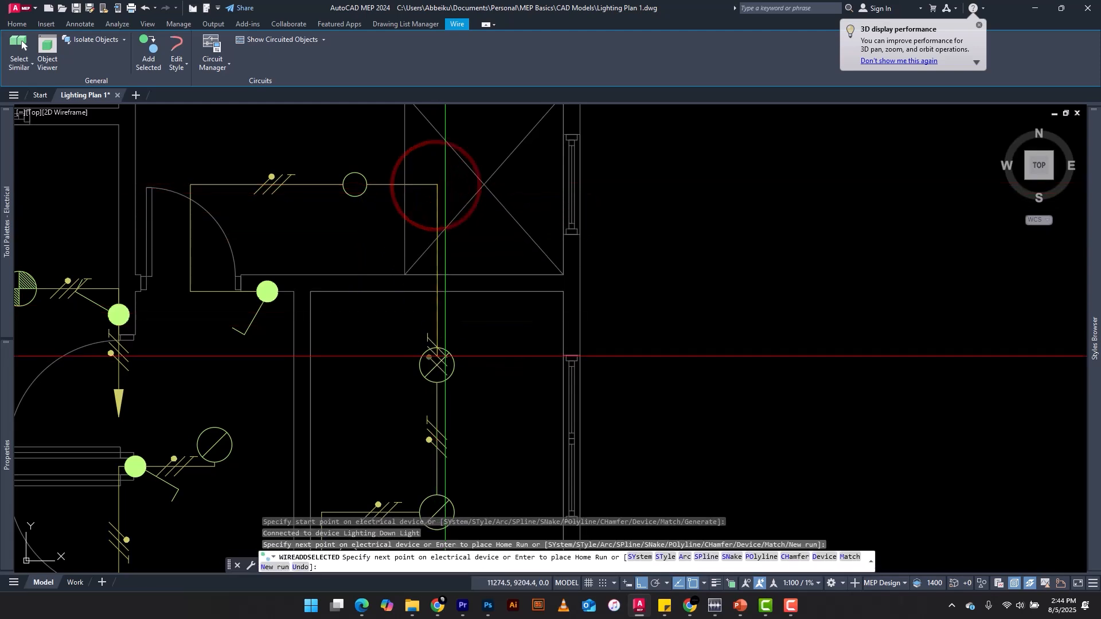
{"action": "left_click", "coordinate": [437, 365]}
{"action": "scroll", "coordinate": [376, 250], "scroll_direction": "down", "scroll_amount": 3}
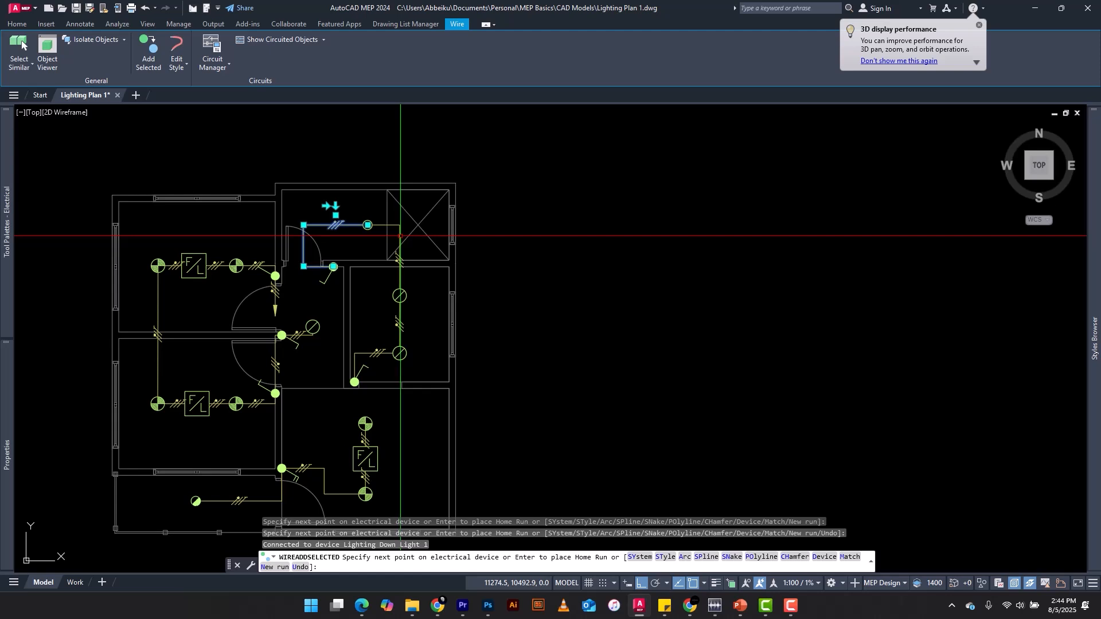
{"action": "key", "text": "Escape"}
{"action": "key", "text": "Escape"}
{"action": "key", "text": "Escape"}
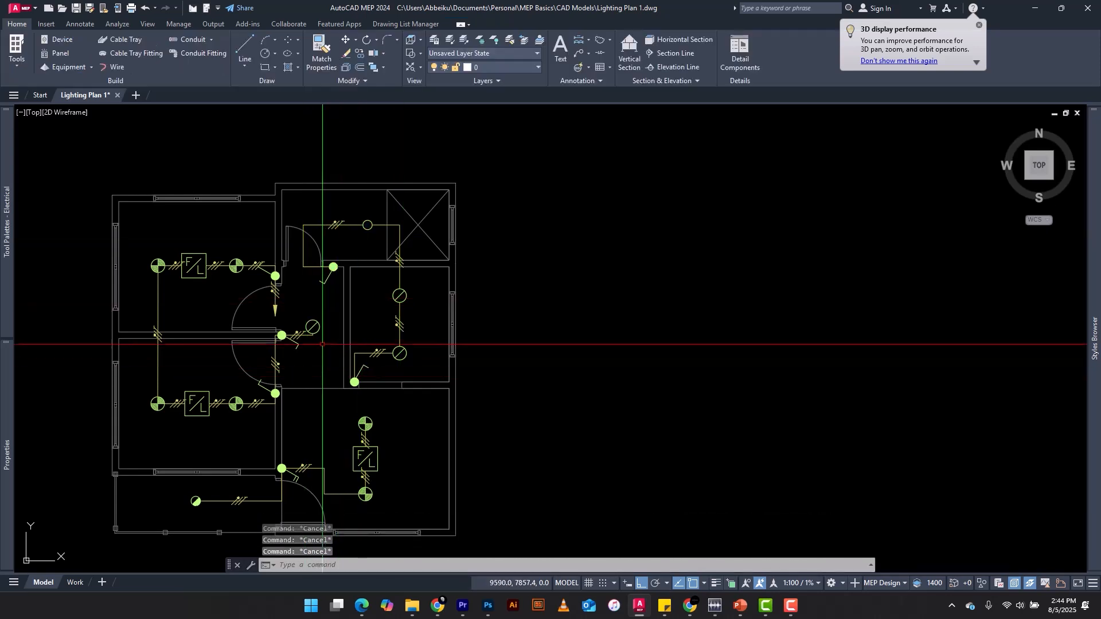
Begin a wire at the lower-right room's upper down light, matching the middle-right room's ticked switch wire
{"action": "scroll", "coordinate": [327, 332], "scroll_direction": "up", "scroll_amount": 2}
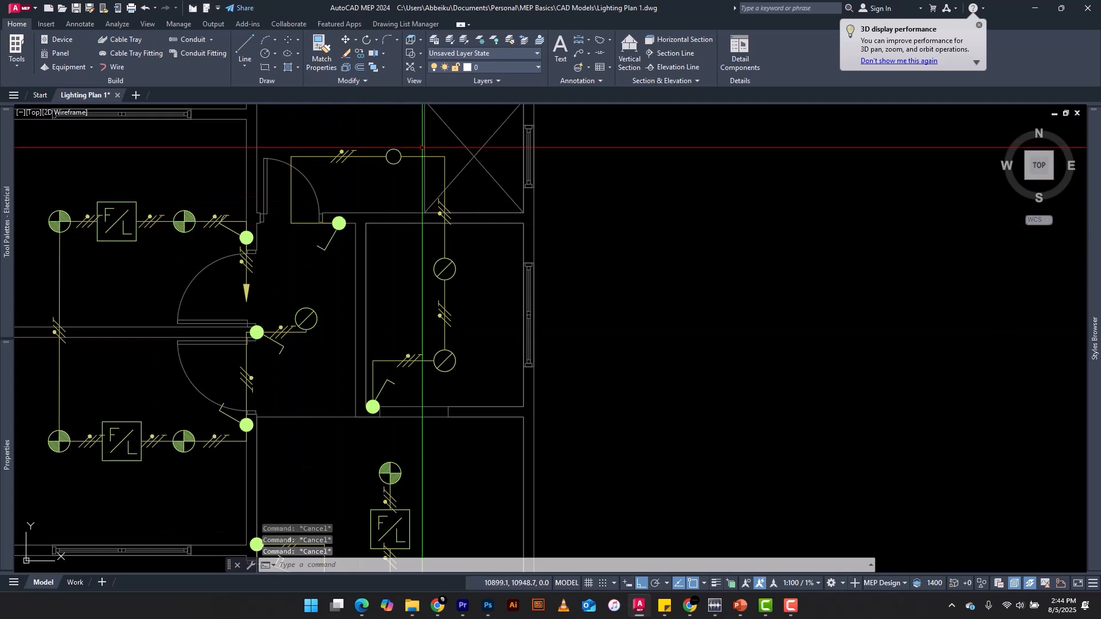
{"action": "scroll", "coordinate": [349, 283], "scroll_direction": "down", "scroll_amount": 3}
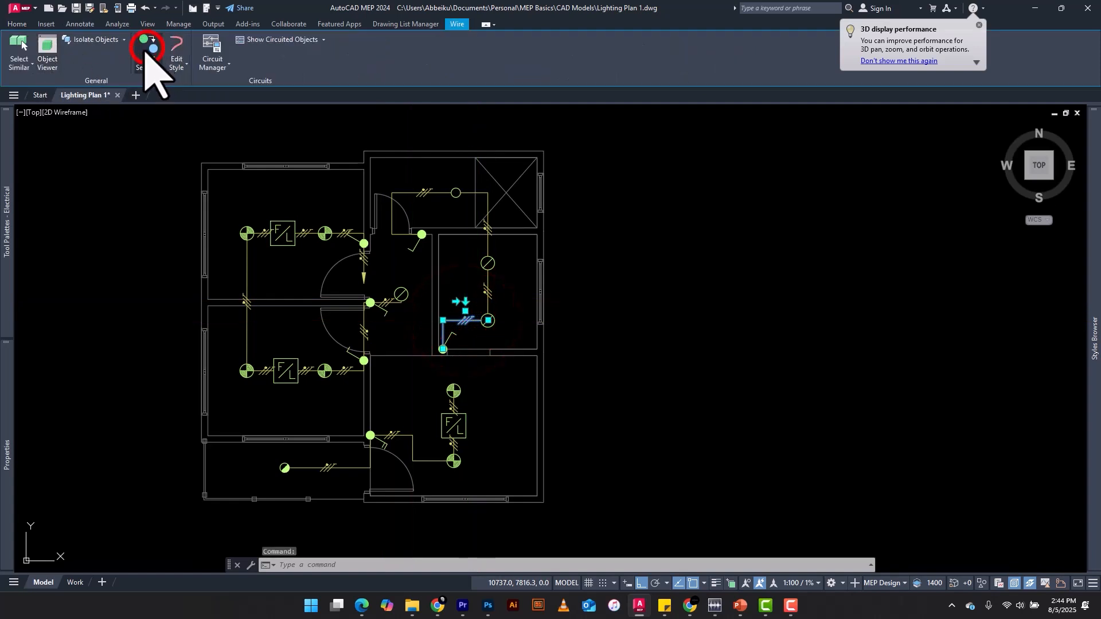
{"action": "left_click", "coordinate": [146, 49]}
{"action": "scroll", "coordinate": [446, 400], "scroll_direction": "up", "scroll_amount": 6}
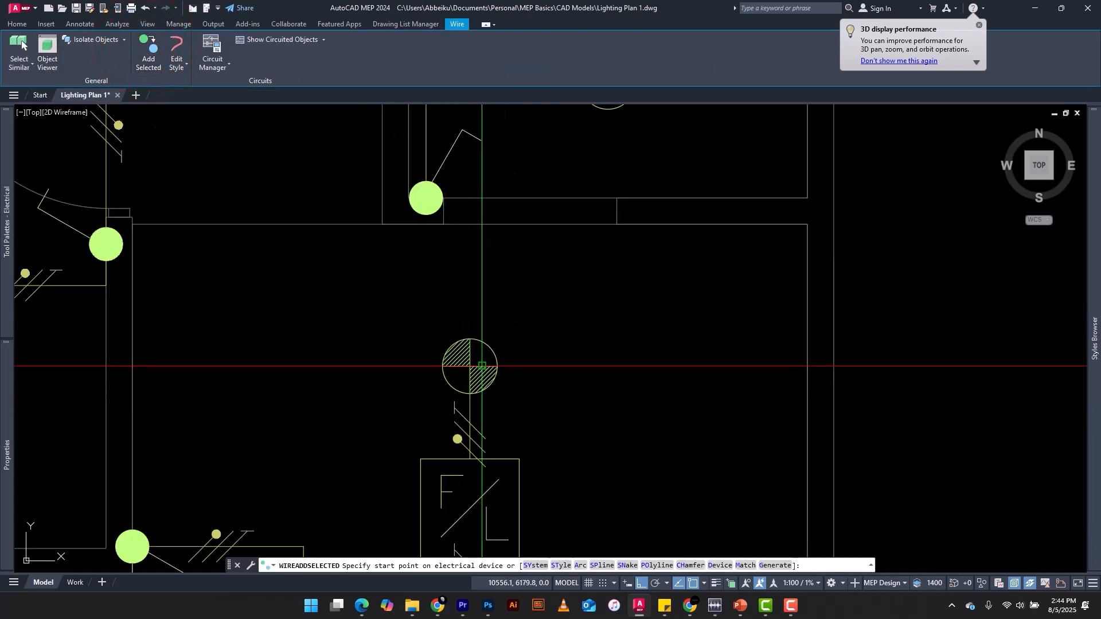
{"action": "scroll", "coordinate": [476, 328], "scroll_direction": "down", "scroll_amount": 4}
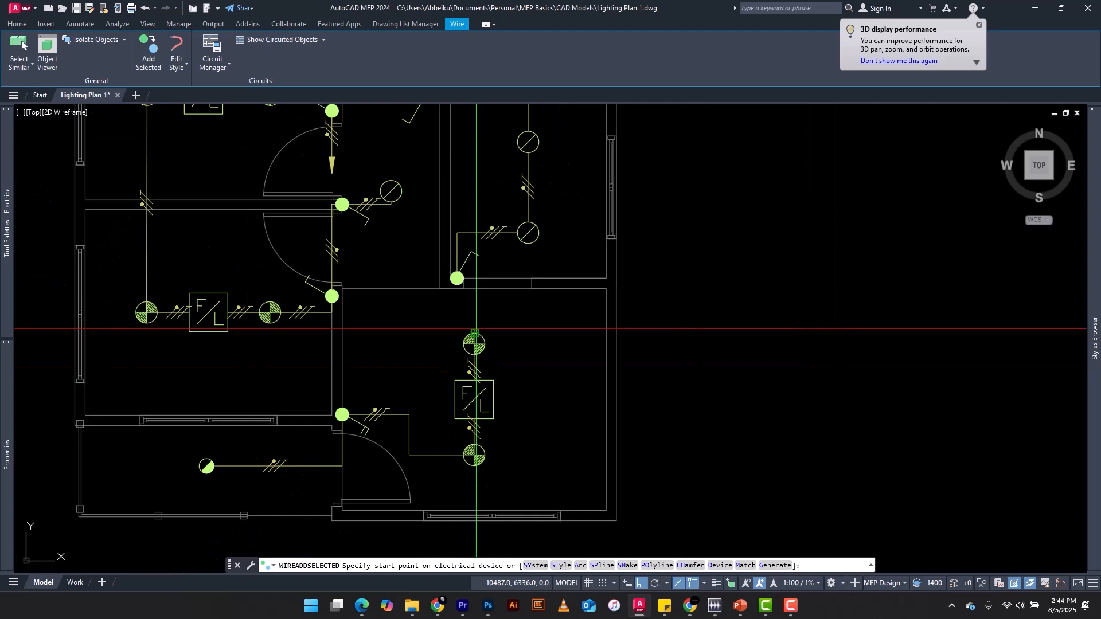
{"action": "scroll", "coordinate": [458, 321], "scroll_direction": "up", "scroll_amount": 6}
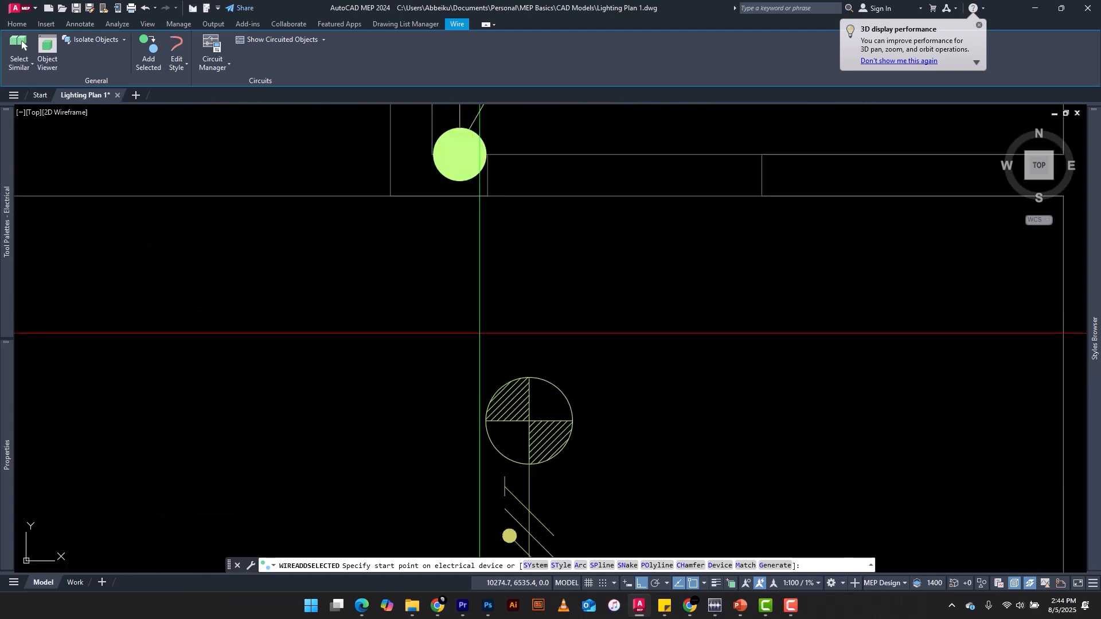
{"action": "left_click", "coordinate": [528, 420]}
Route the wire up to a corner above the down light and left to a home run arrow at about 9447, 6646
{"action": "scroll", "coordinate": [525, 367], "scroll_direction": "down", "scroll_amount": 5}
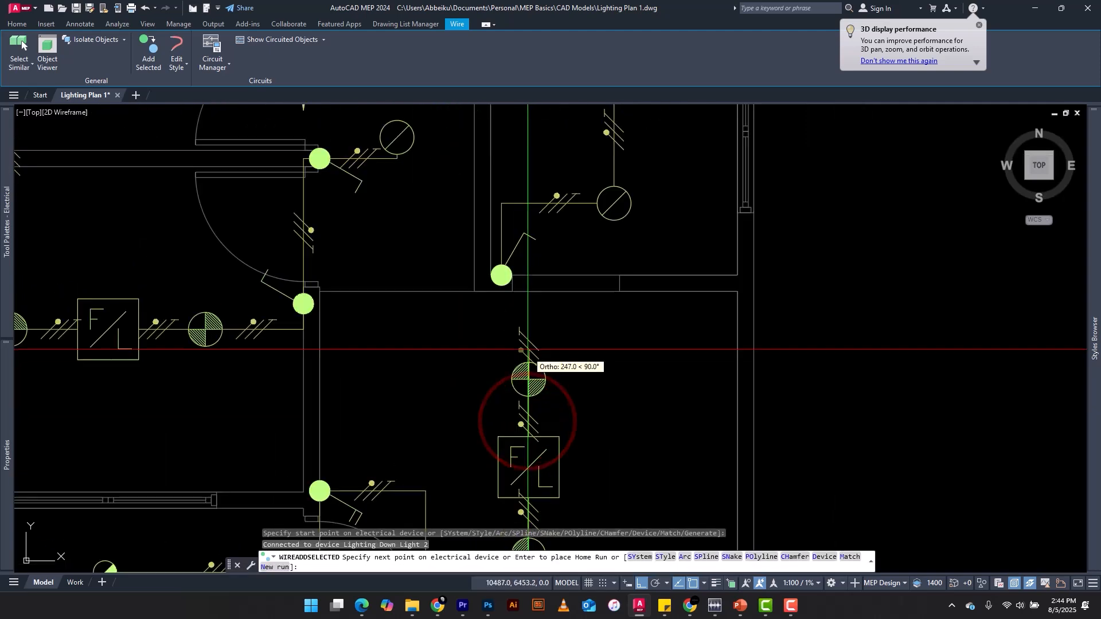
{"action": "scroll", "coordinate": [519, 356], "scroll_direction": "up", "scroll_amount": 3}
{"action": "left_click", "coordinate": [526, 322]}
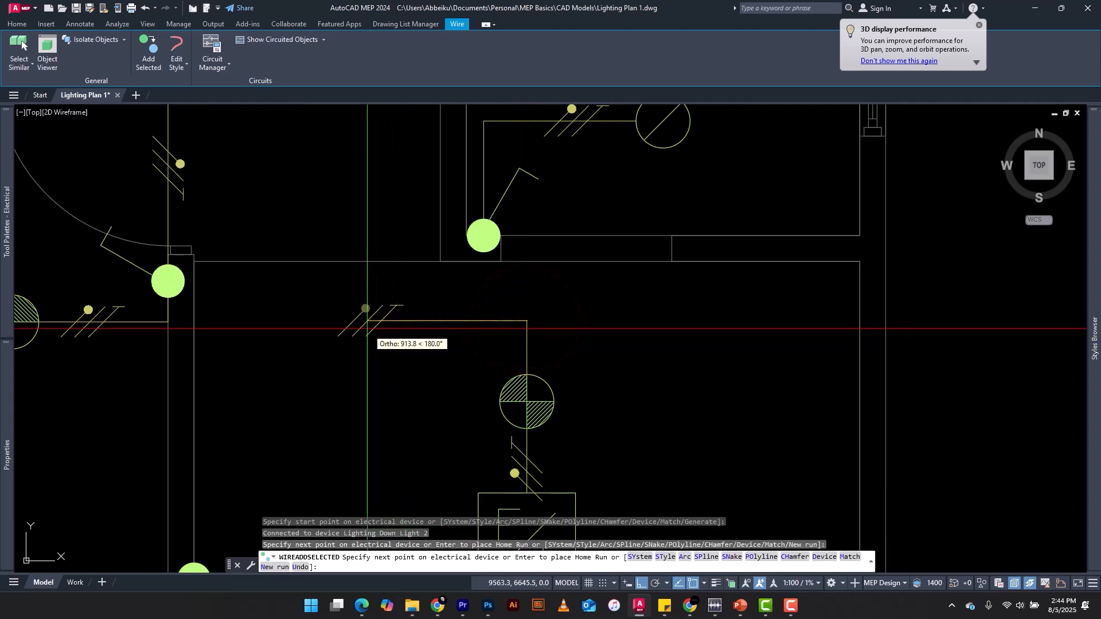
{"action": "key", "text": "Return"}
{"action": "left_click", "coordinate": [347, 321]}
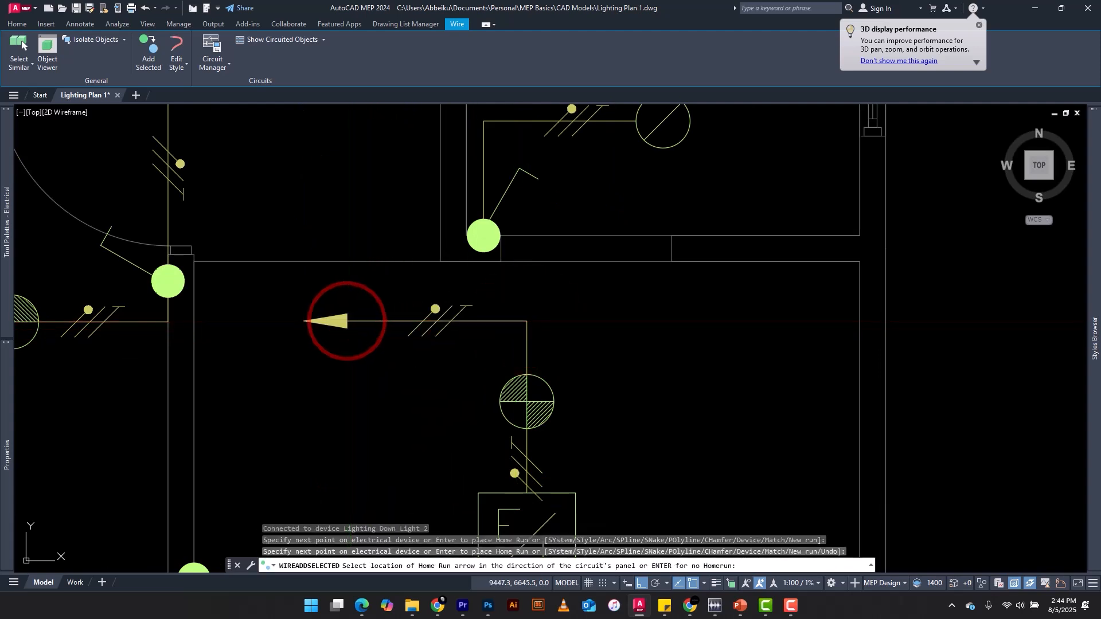
{"action": "scroll", "coordinate": [347, 321], "scroll_direction": "down", "scroll_amount": 3}
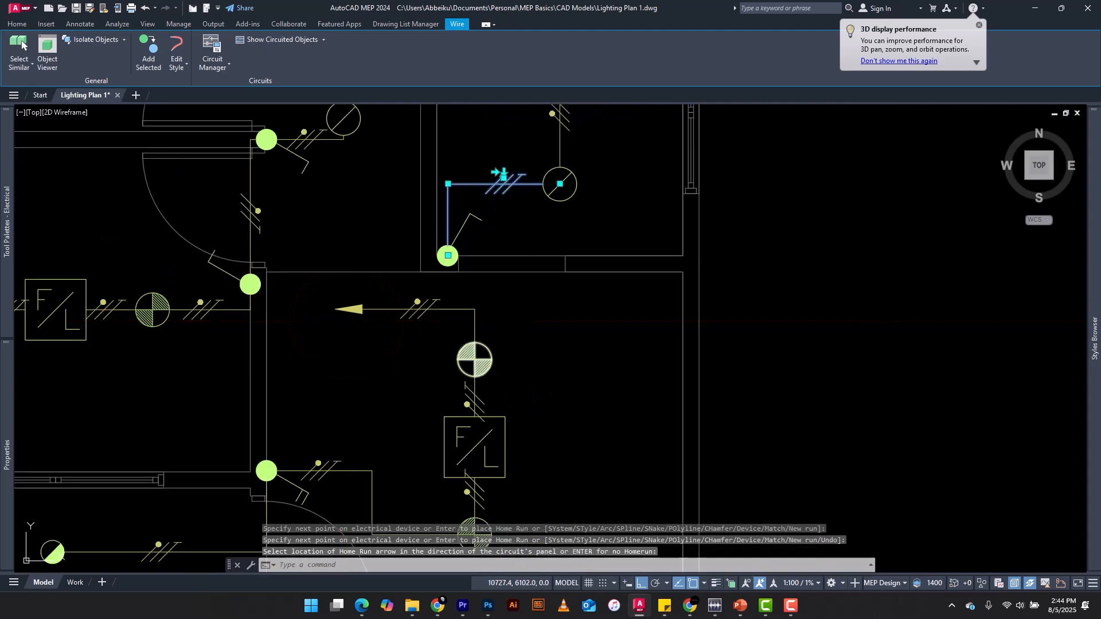
{"action": "key", "text": "Escape"}
{"action": "key", "text": "Escape"}
{"action": "scroll", "coordinate": [408, 350], "scroll_direction": "down", "scroll_amount": 2}
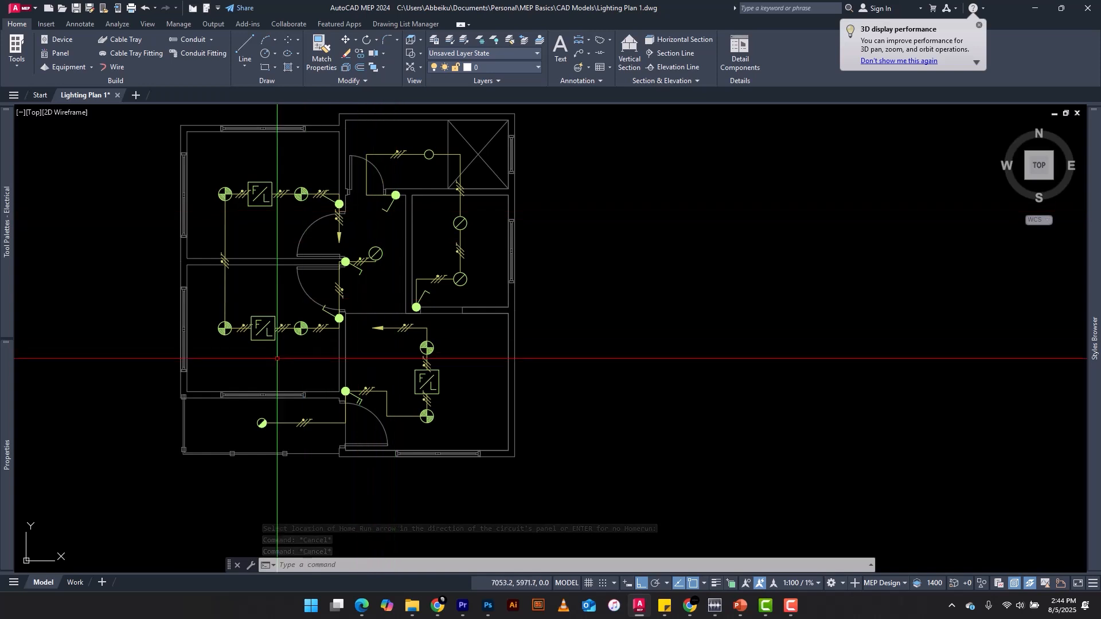
{"action": "scroll", "coordinate": [256, 365], "scroll_direction": "up", "scroll_amount": 2}
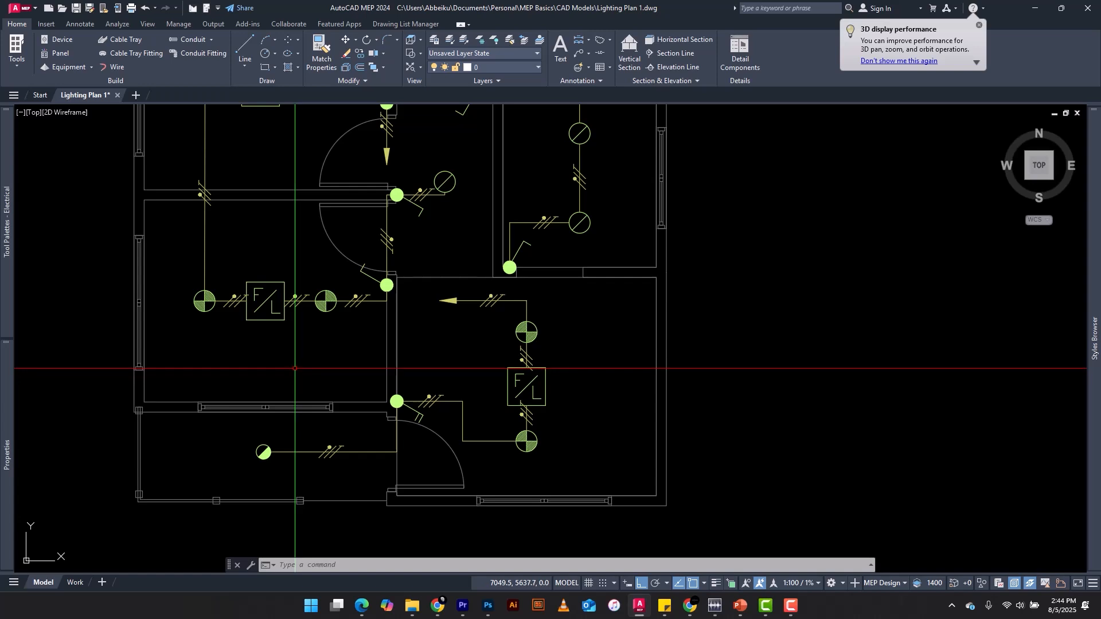
{"action": "scroll", "coordinate": [333, 397], "scroll_direction": "down", "scroll_amount": 2}
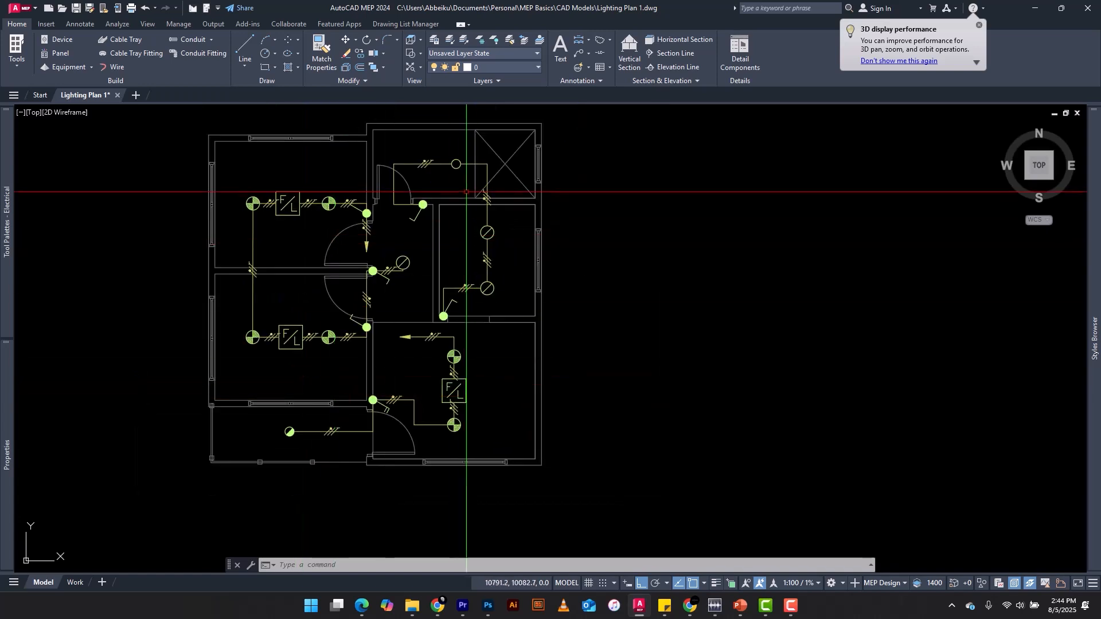
{"action": "scroll", "coordinate": [364, 253], "scroll_direction": "up", "scroll_amount": 2}
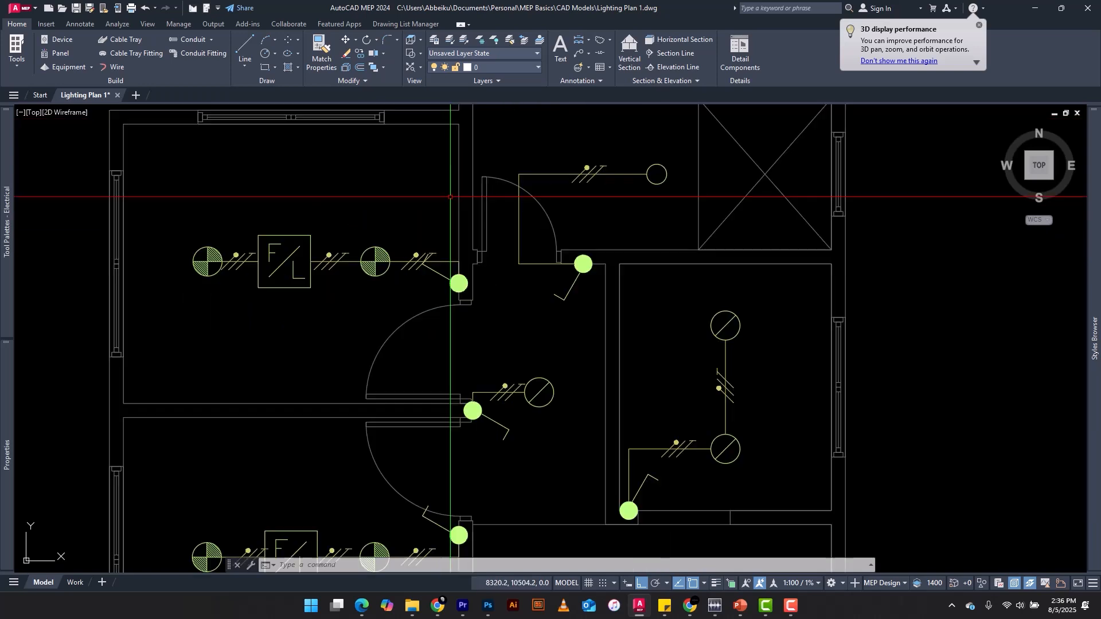
{"action": "scroll", "coordinate": [438, 196], "scroll_direction": "down", "scroll_amount": 4}
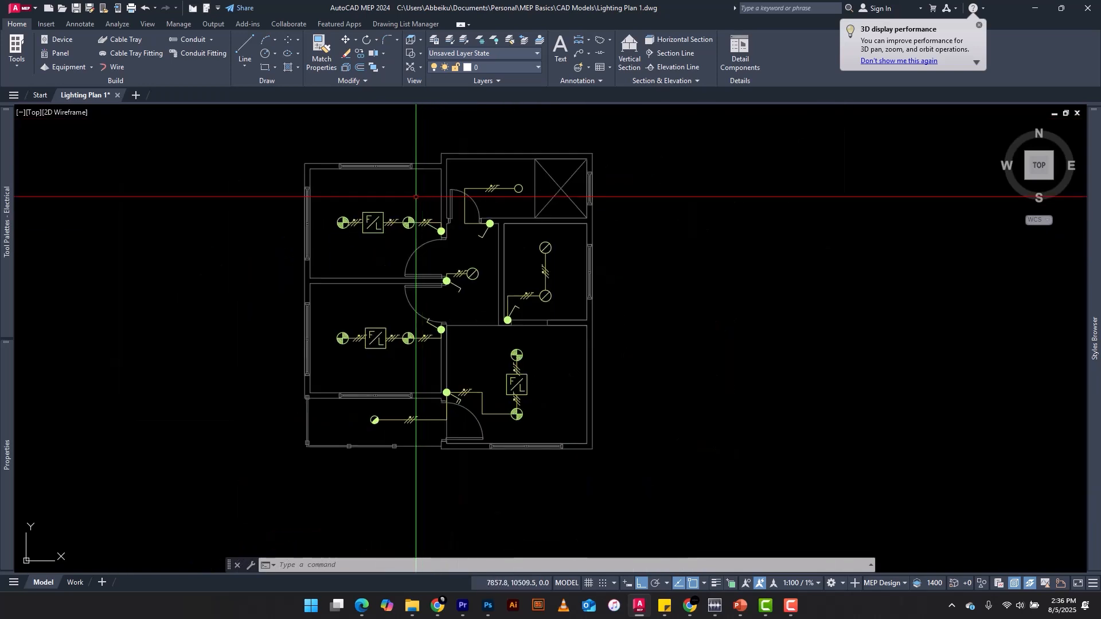
{"action": "scroll", "coordinate": [303, 195], "scroll_direction": "down", "scroll_amount": 2}
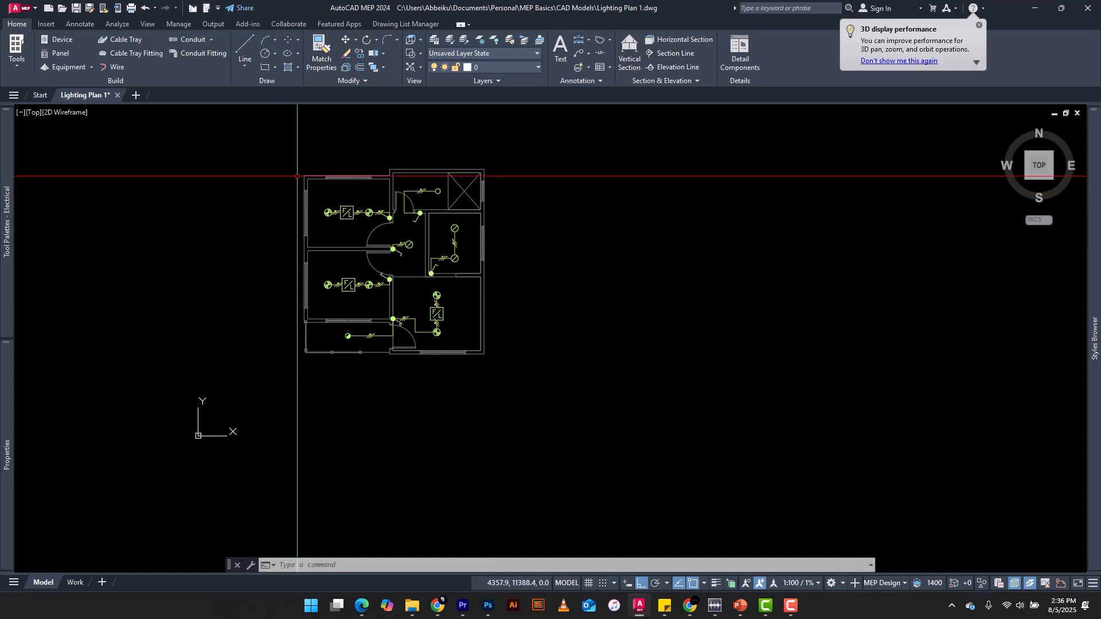
{"action": "scroll", "coordinate": [338, 197], "scroll_direction": "up", "scroll_amount": 4}
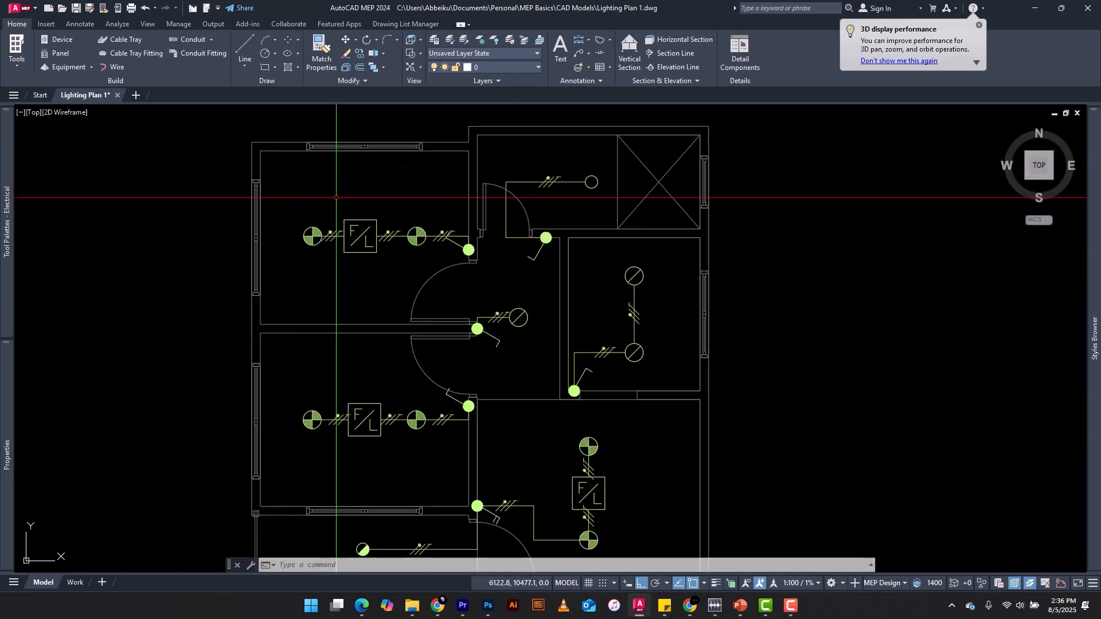
{"action": "scroll", "coordinate": [387, 234], "scroll_direction": "down", "scroll_amount": 2}
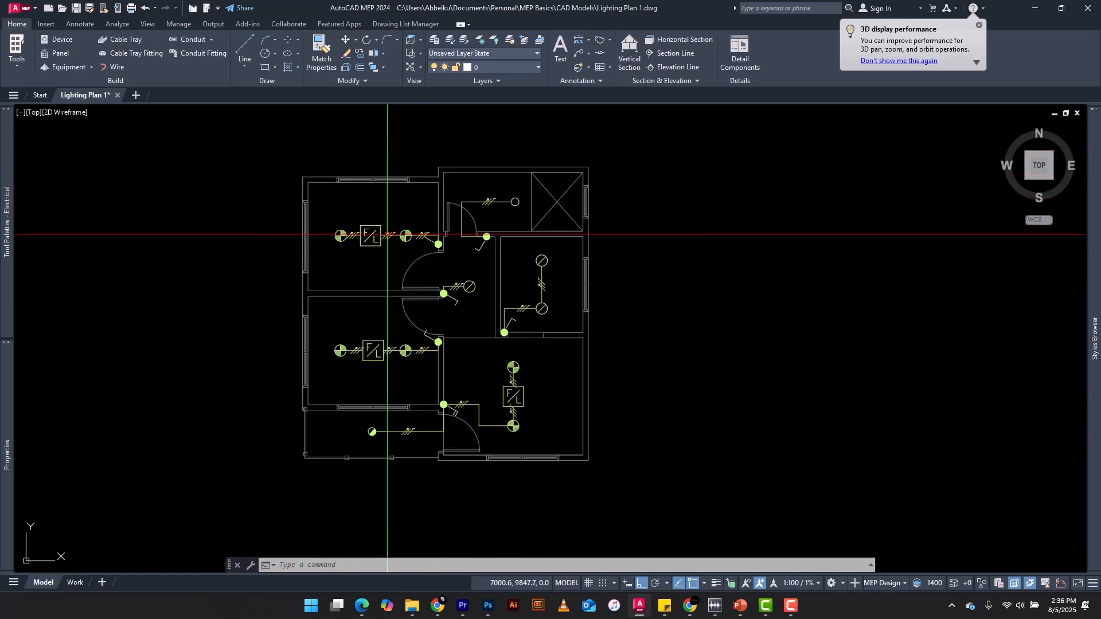